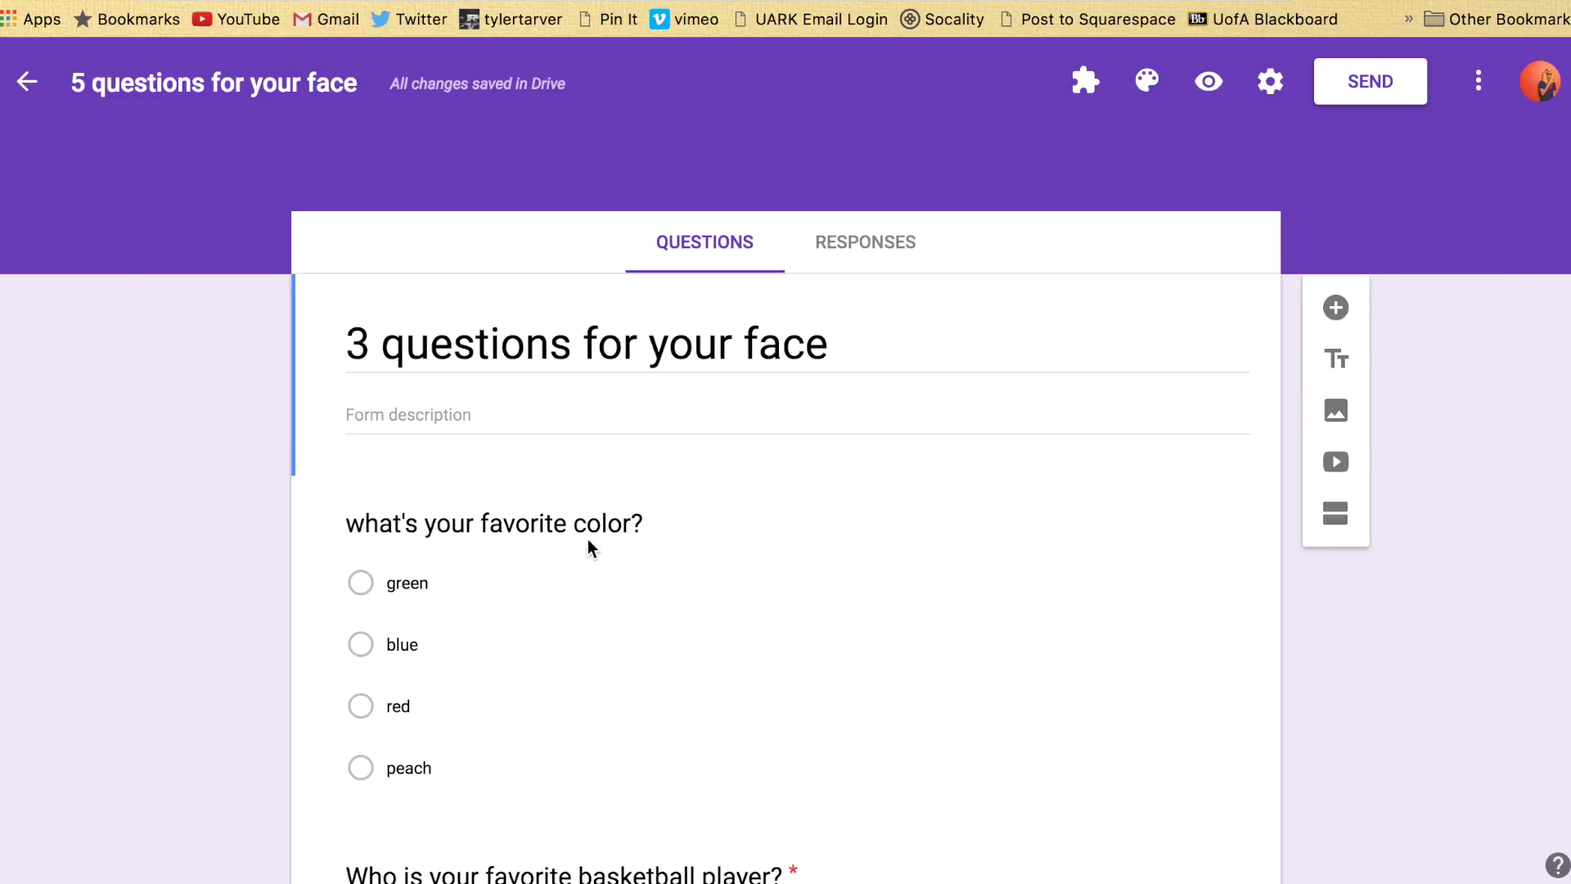
# Turn on Make this a quiz, releasing grades immediately and showing missed questions and correct answers
pyautogui.scroll(-3, 392, 278)
pyautogui.scroll(3, 393, 287)
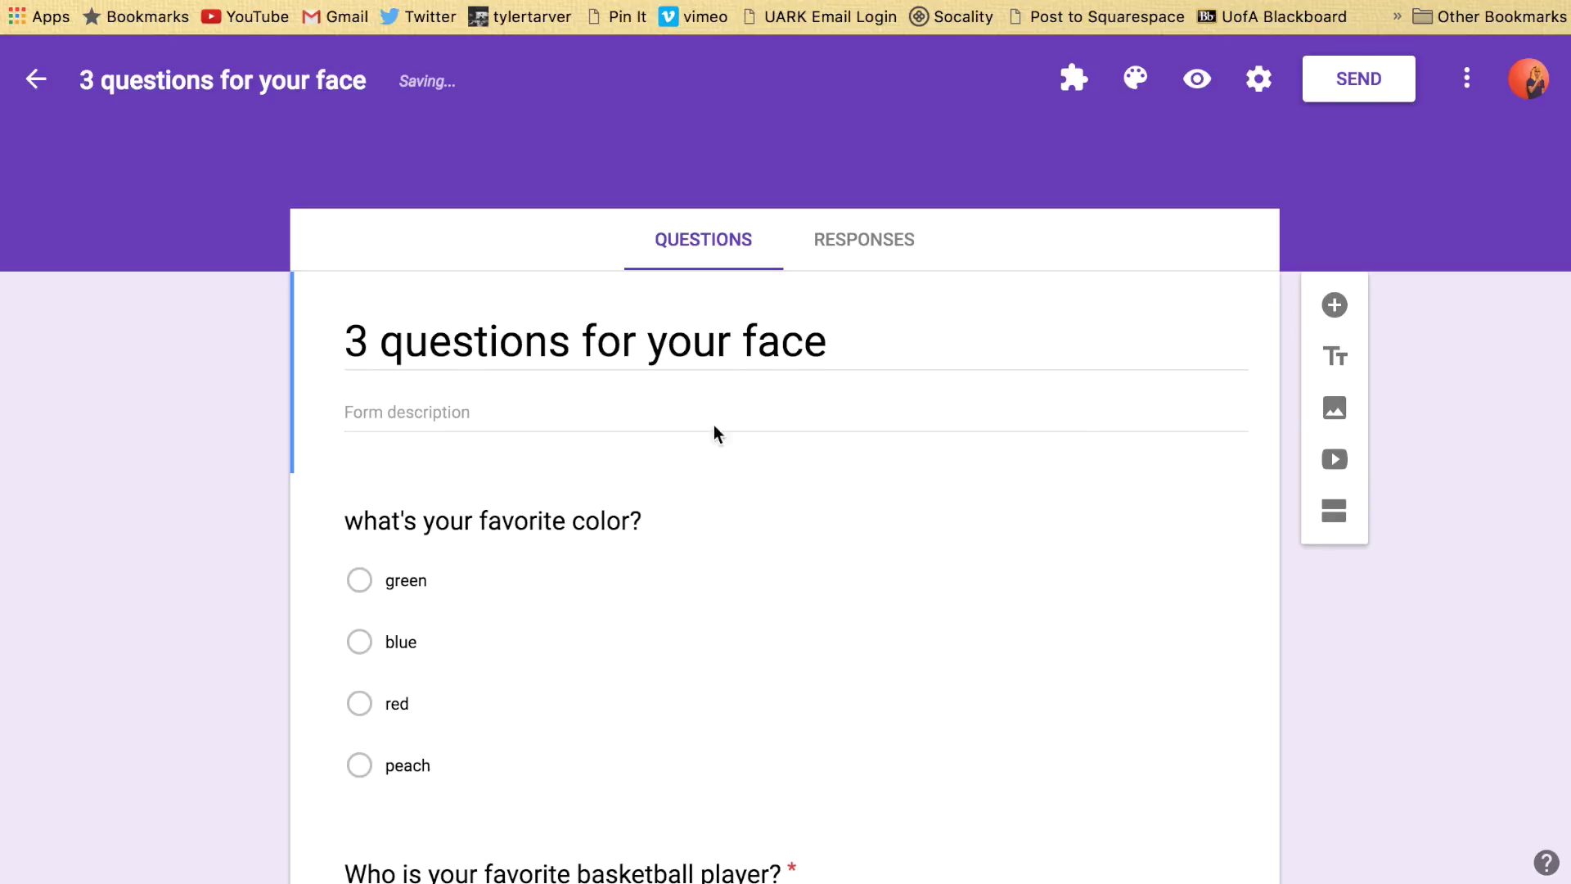
pyautogui.click(1261, 76)
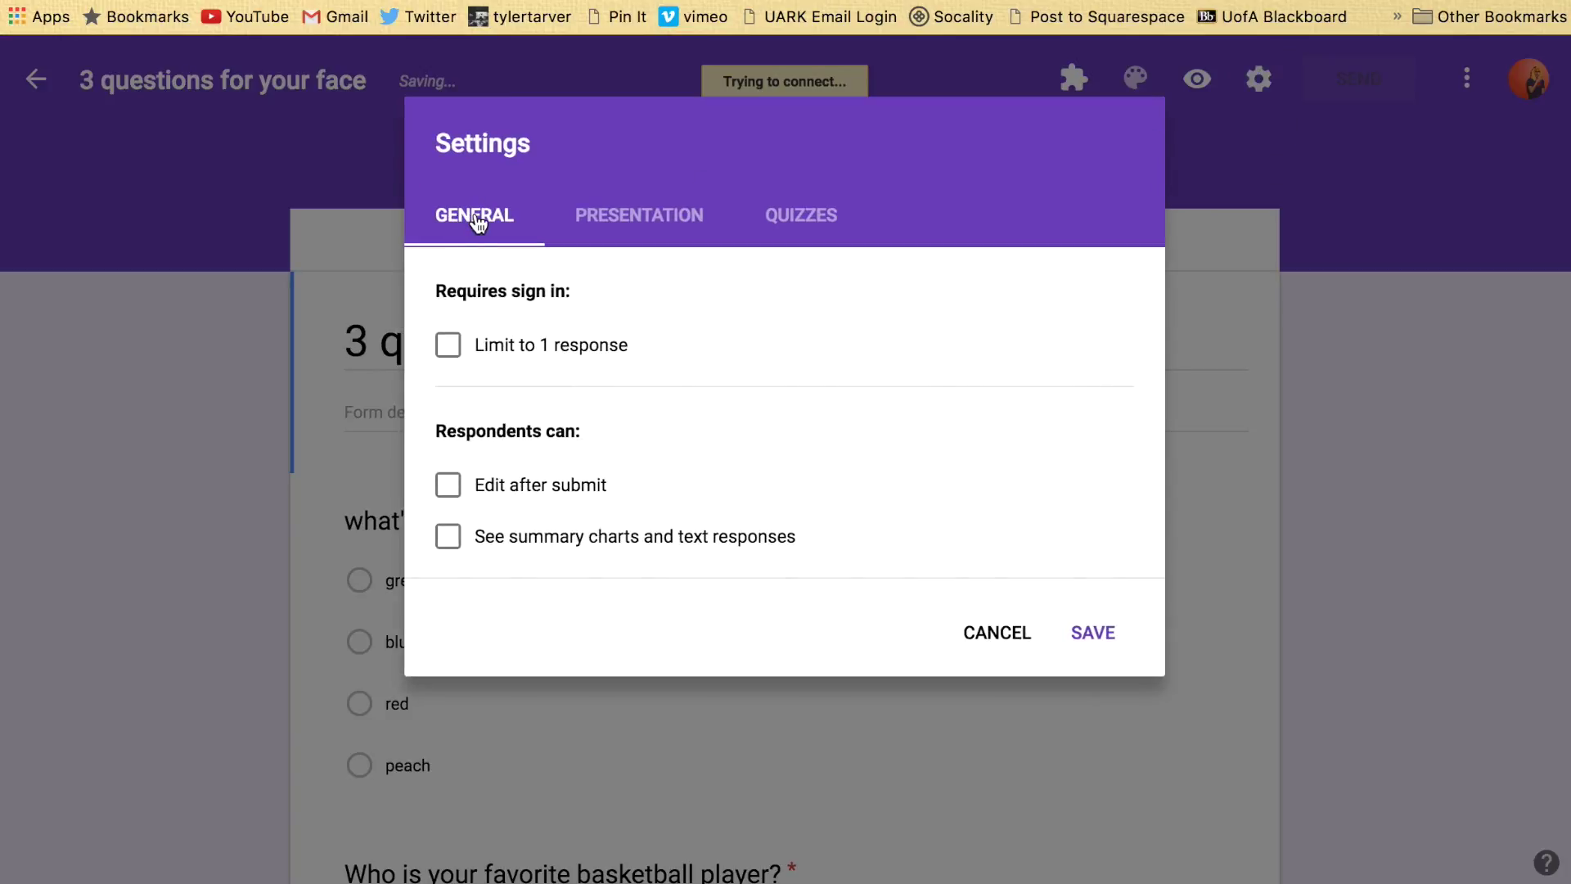
pyautogui.click(829, 216)
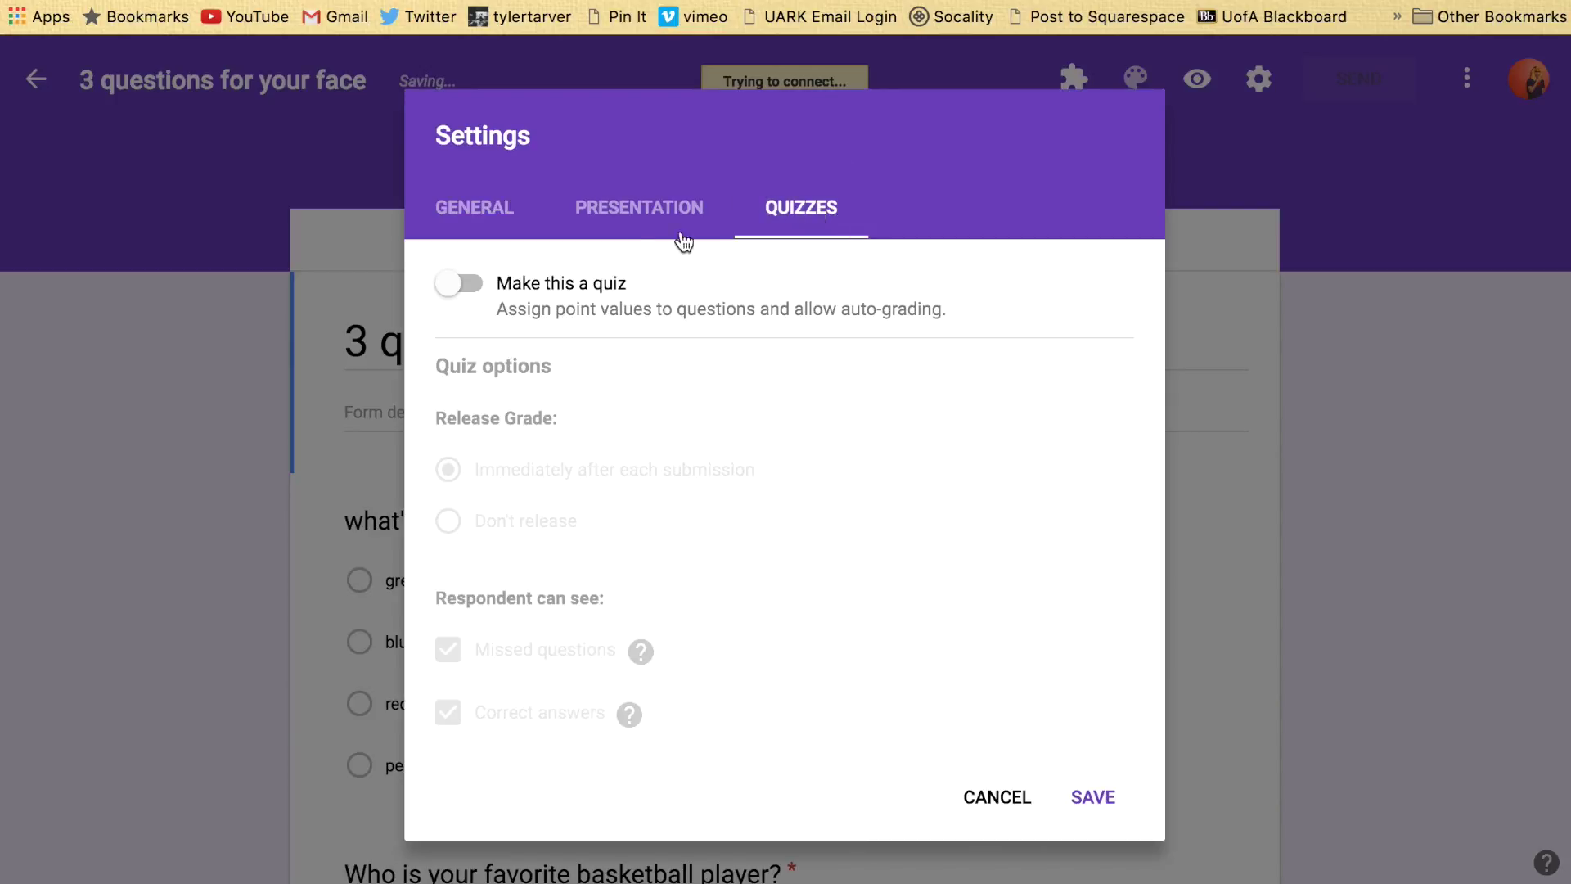
pyautogui.click(458, 287)
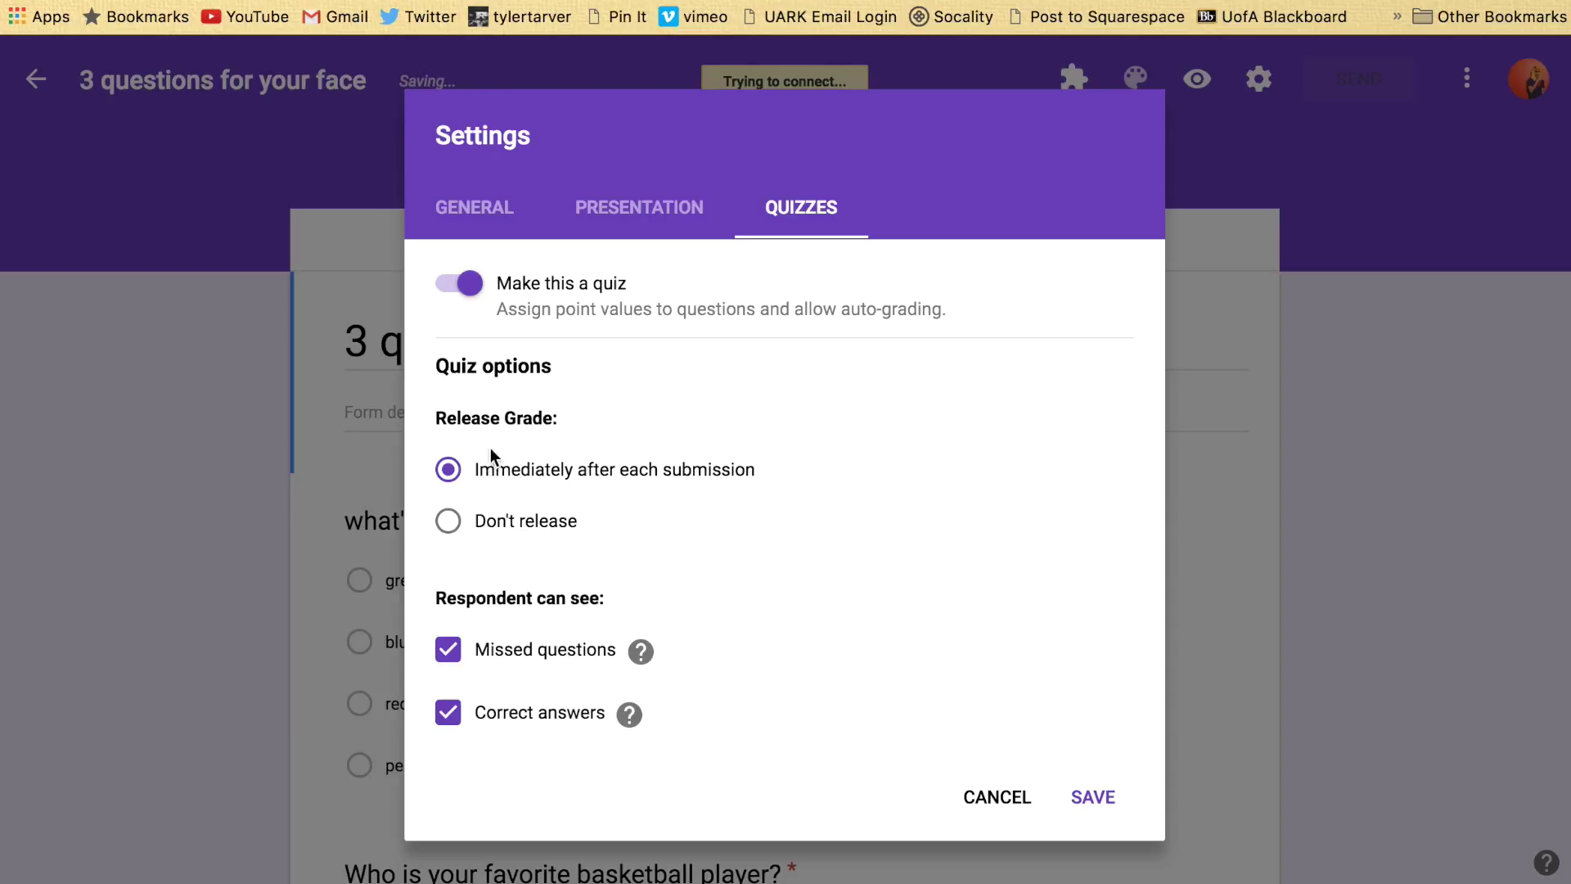
pyautogui.click(452, 524)
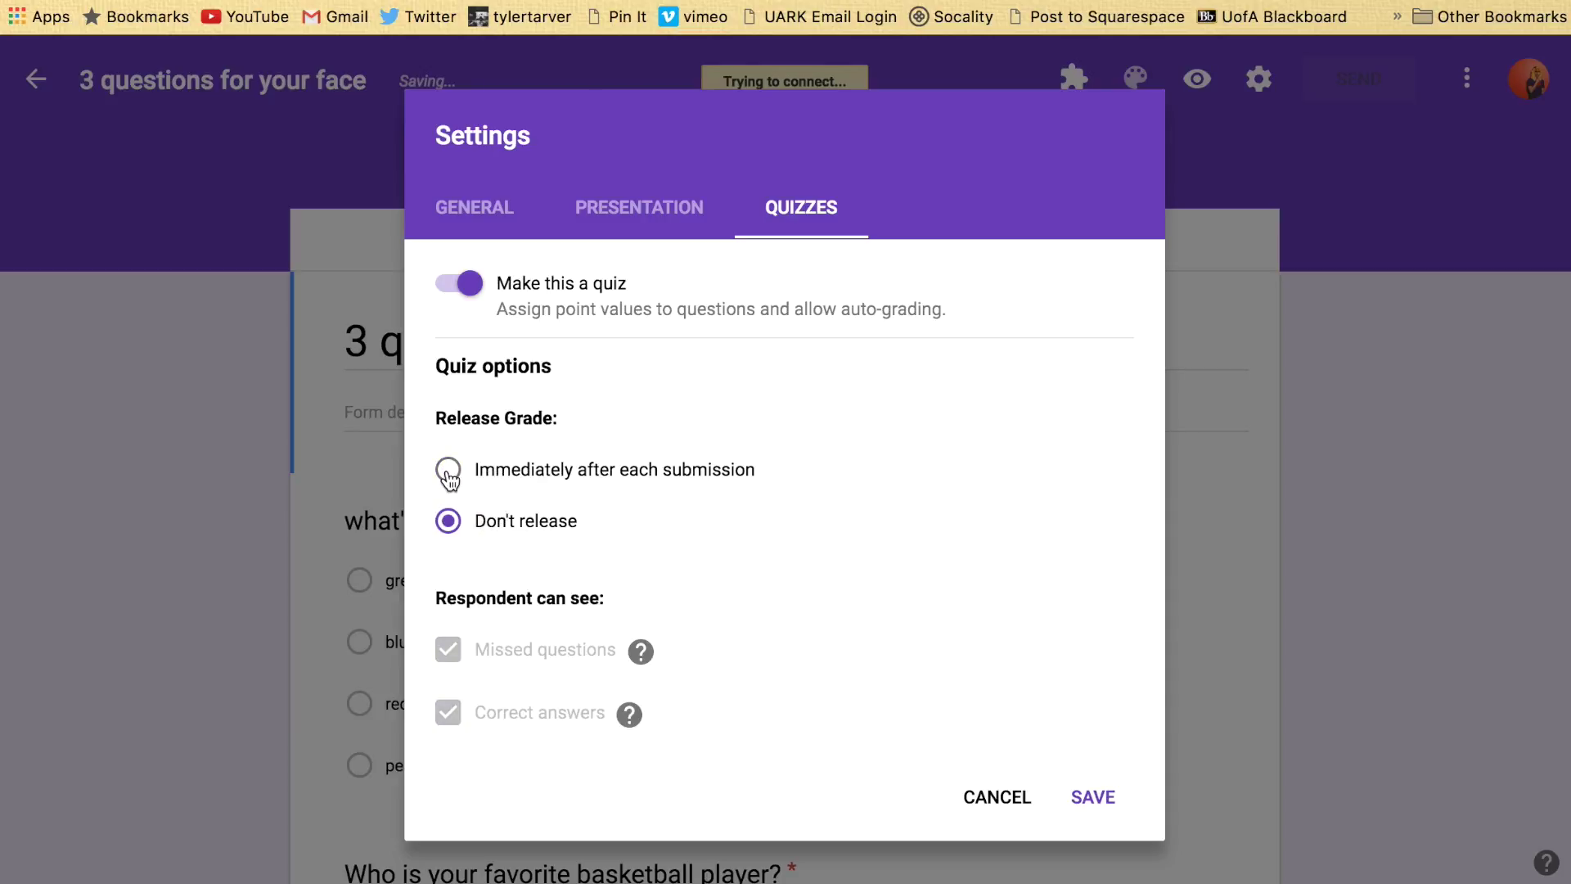
pyautogui.click(449, 478)
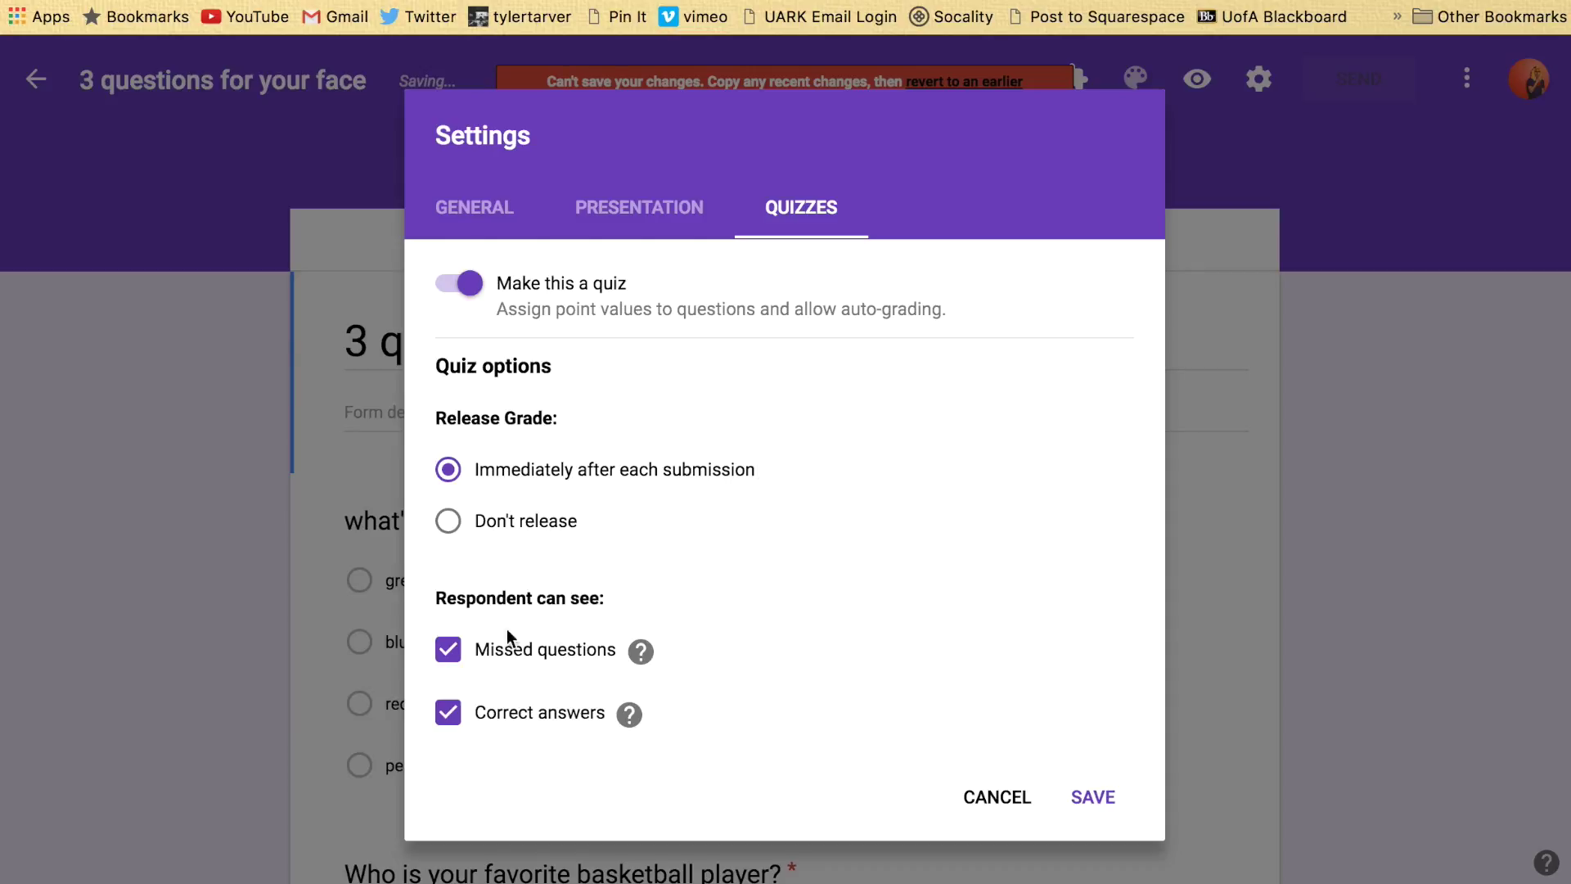
pyautogui.click(446, 717)
pyautogui.click(446, 717)
# Save the quiz settings and scroll through the form's questions
pyautogui.click(1089, 796)
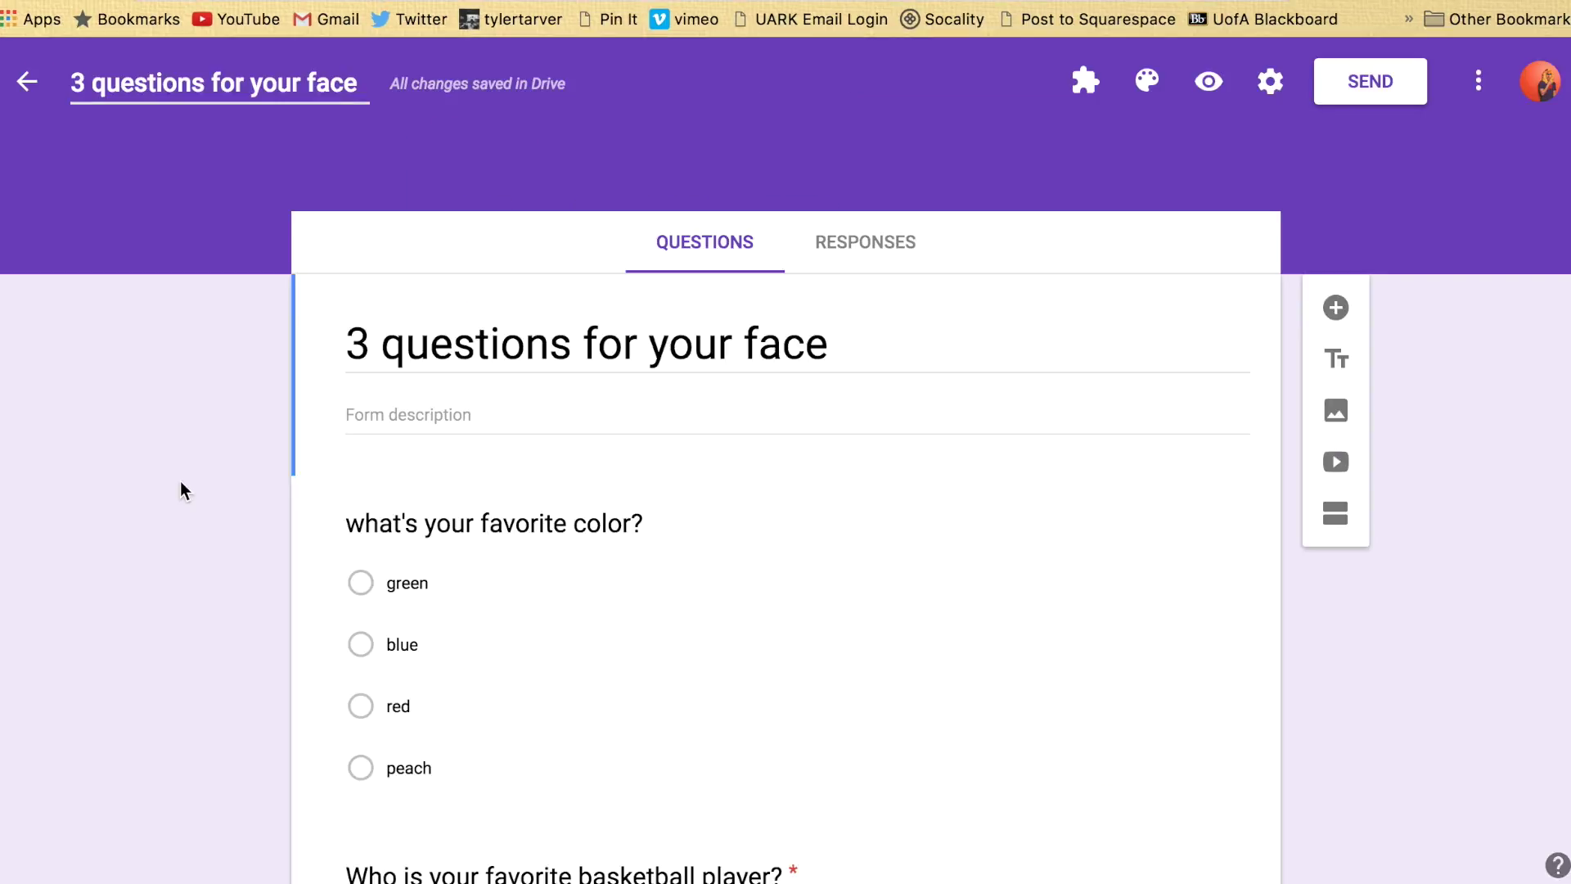
pyautogui.scroll(-5, 373, 673)
pyautogui.scroll(4, 374, 673)
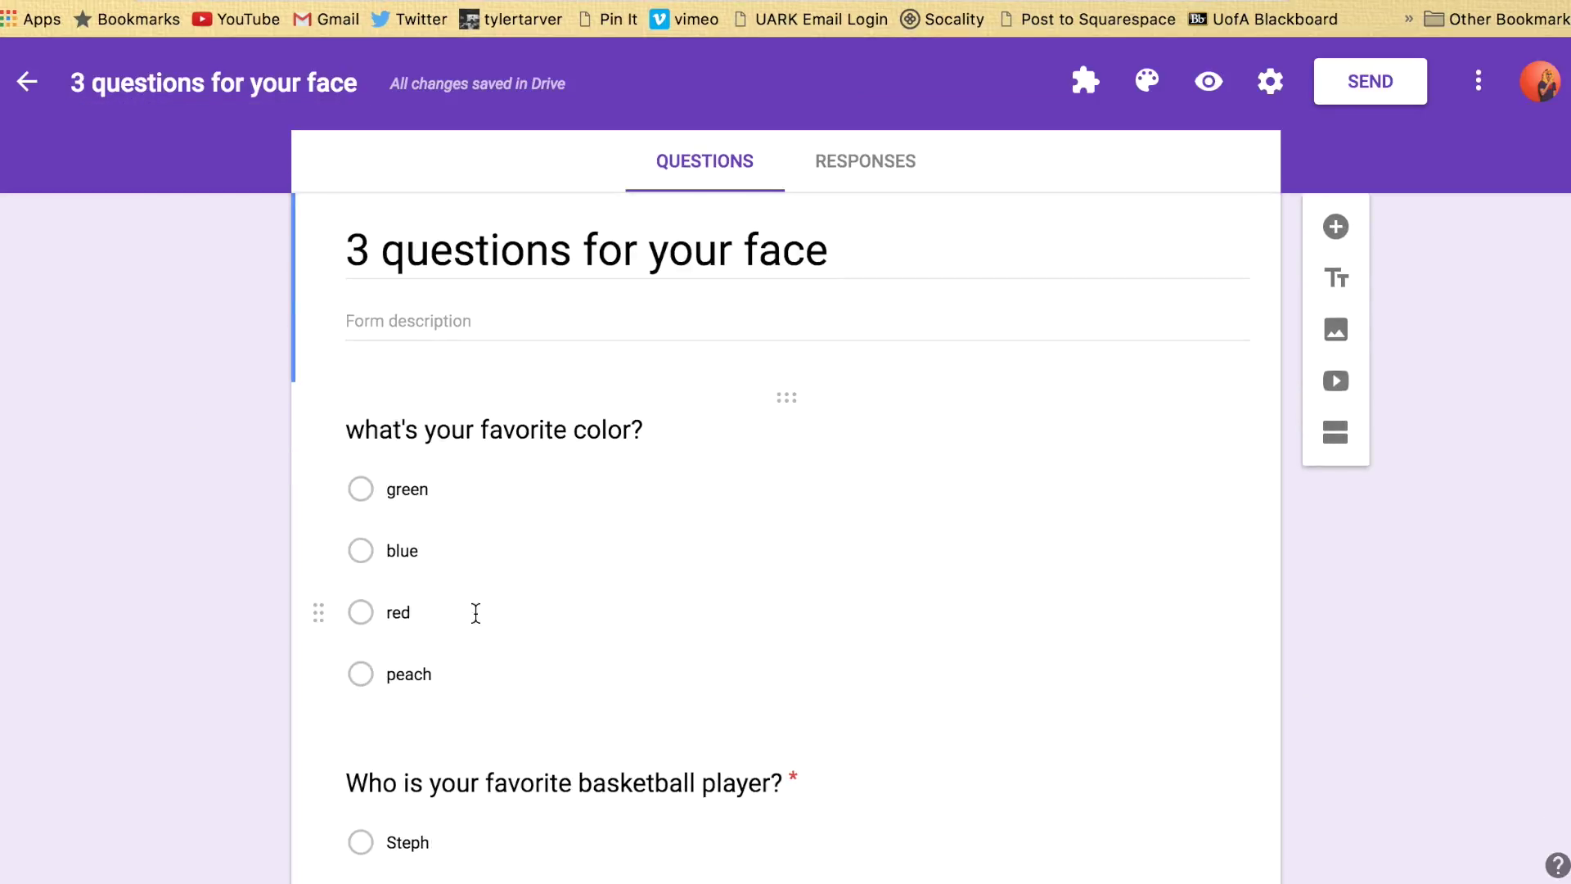
pyautogui.scroll(-5, 442, 572)
pyautogui.scroll(-5, 414, 535)
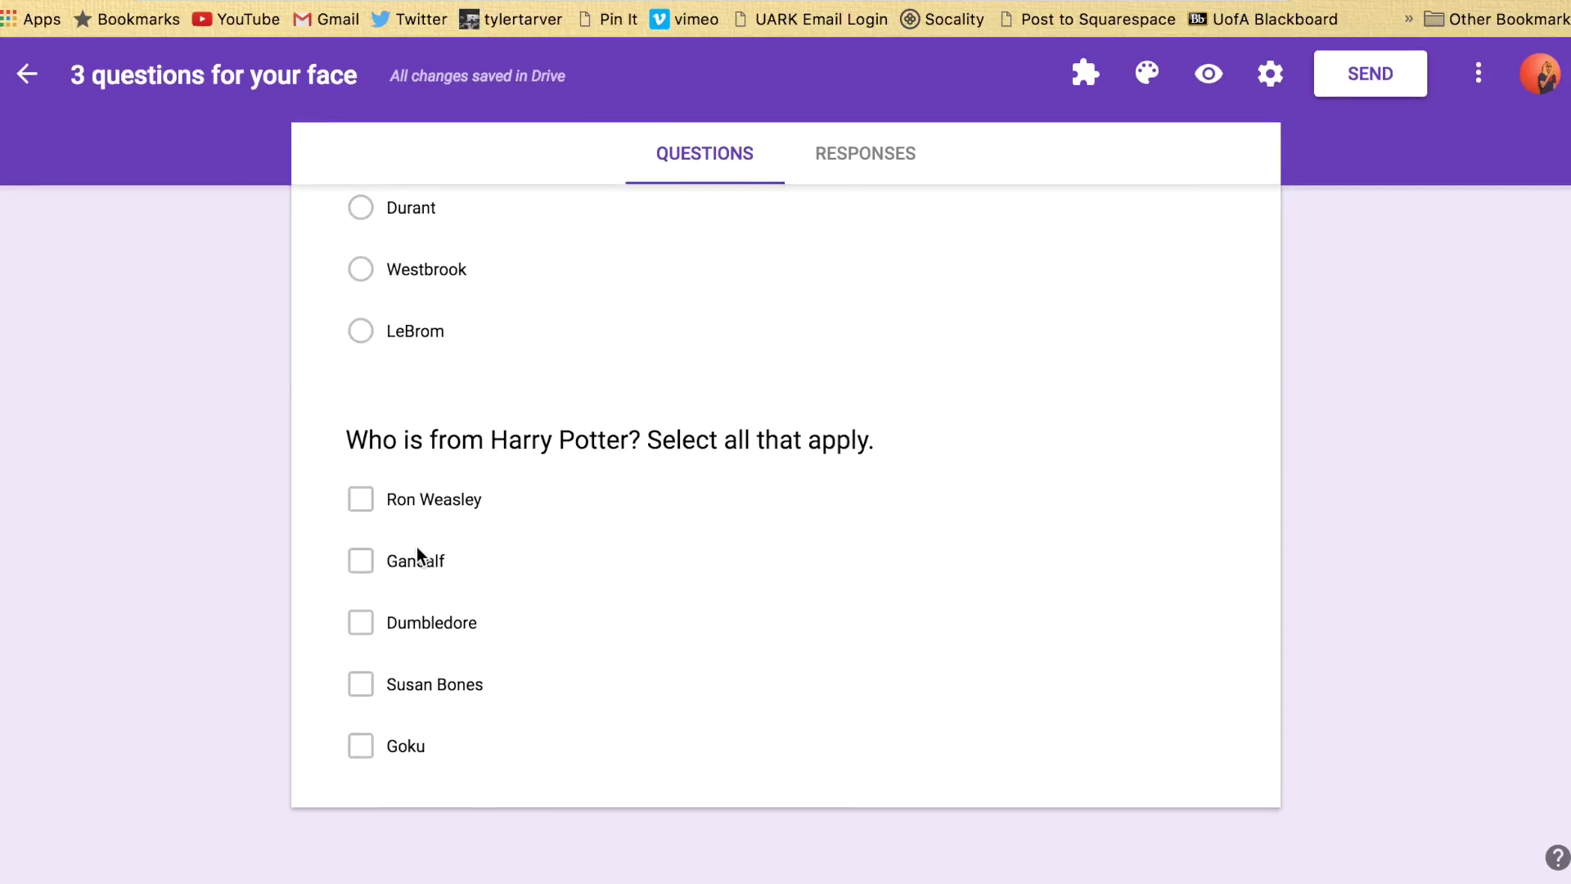
pyautogui.scroll(10, 390, 730)
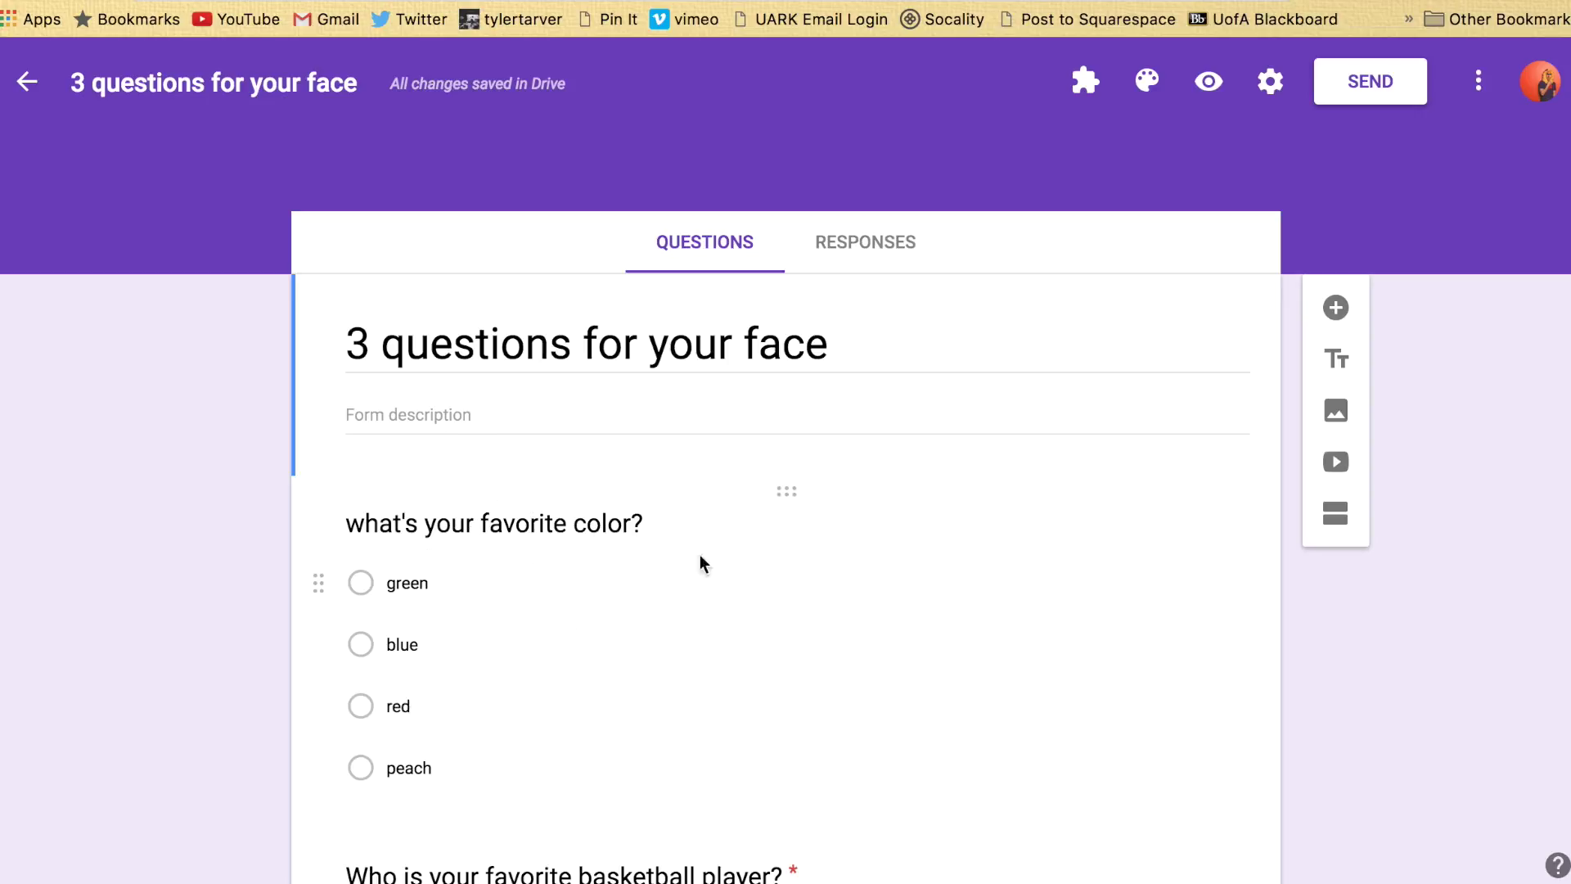
# Select the favorite color question for editing
pyautogui.click(534, 593)
pyautogui.scroll(-10, 572, 744)
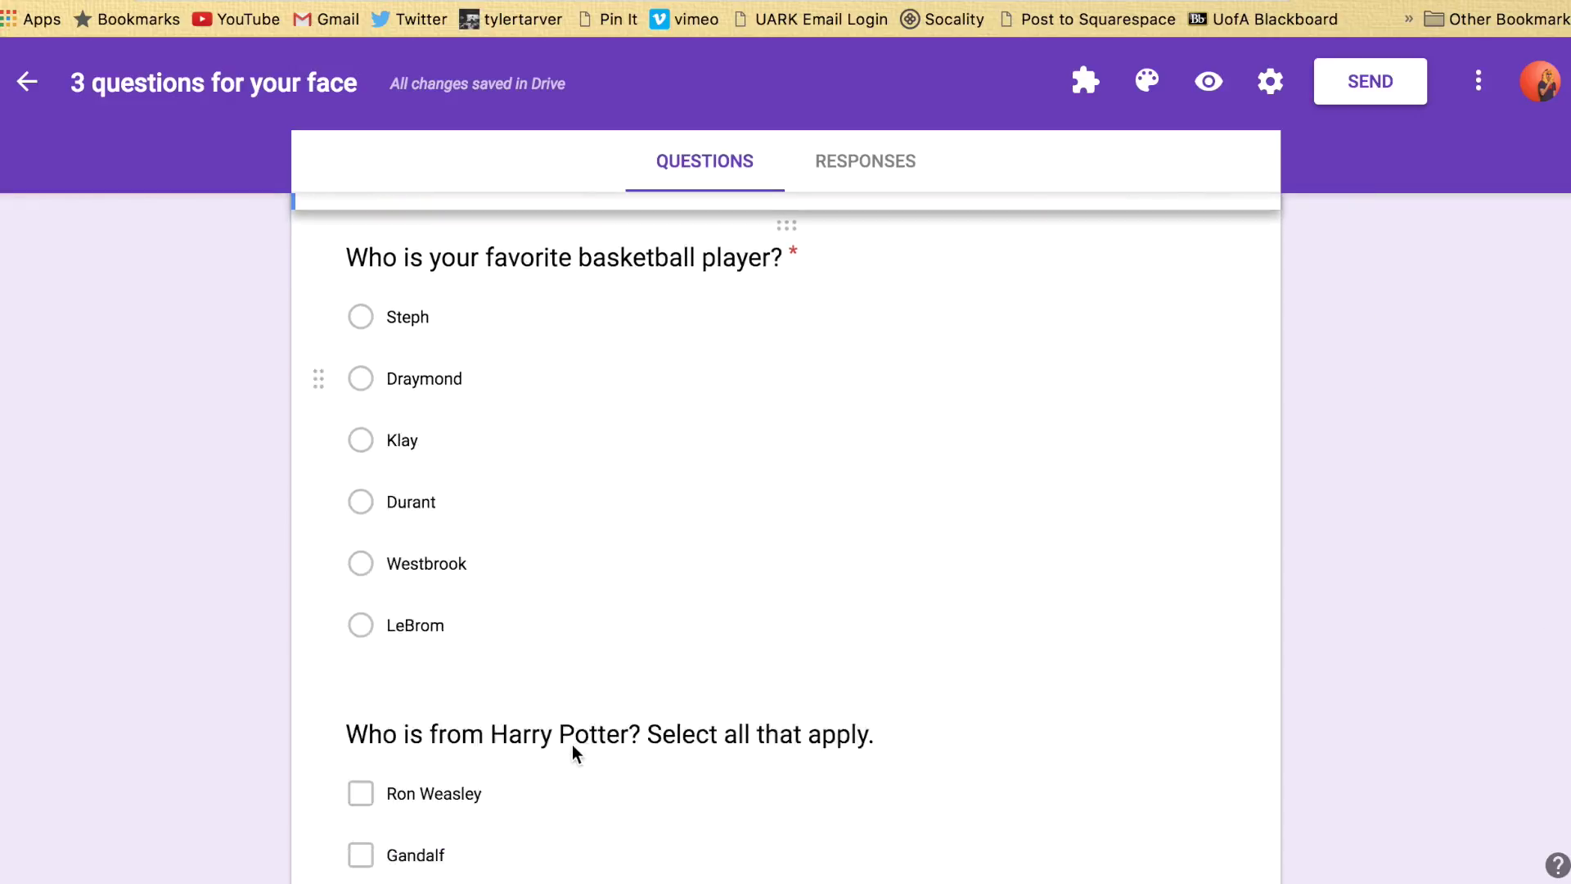
pyautogui.scroll(-4, 572, 743)
pyautogui.scroll(9, 415, 581)
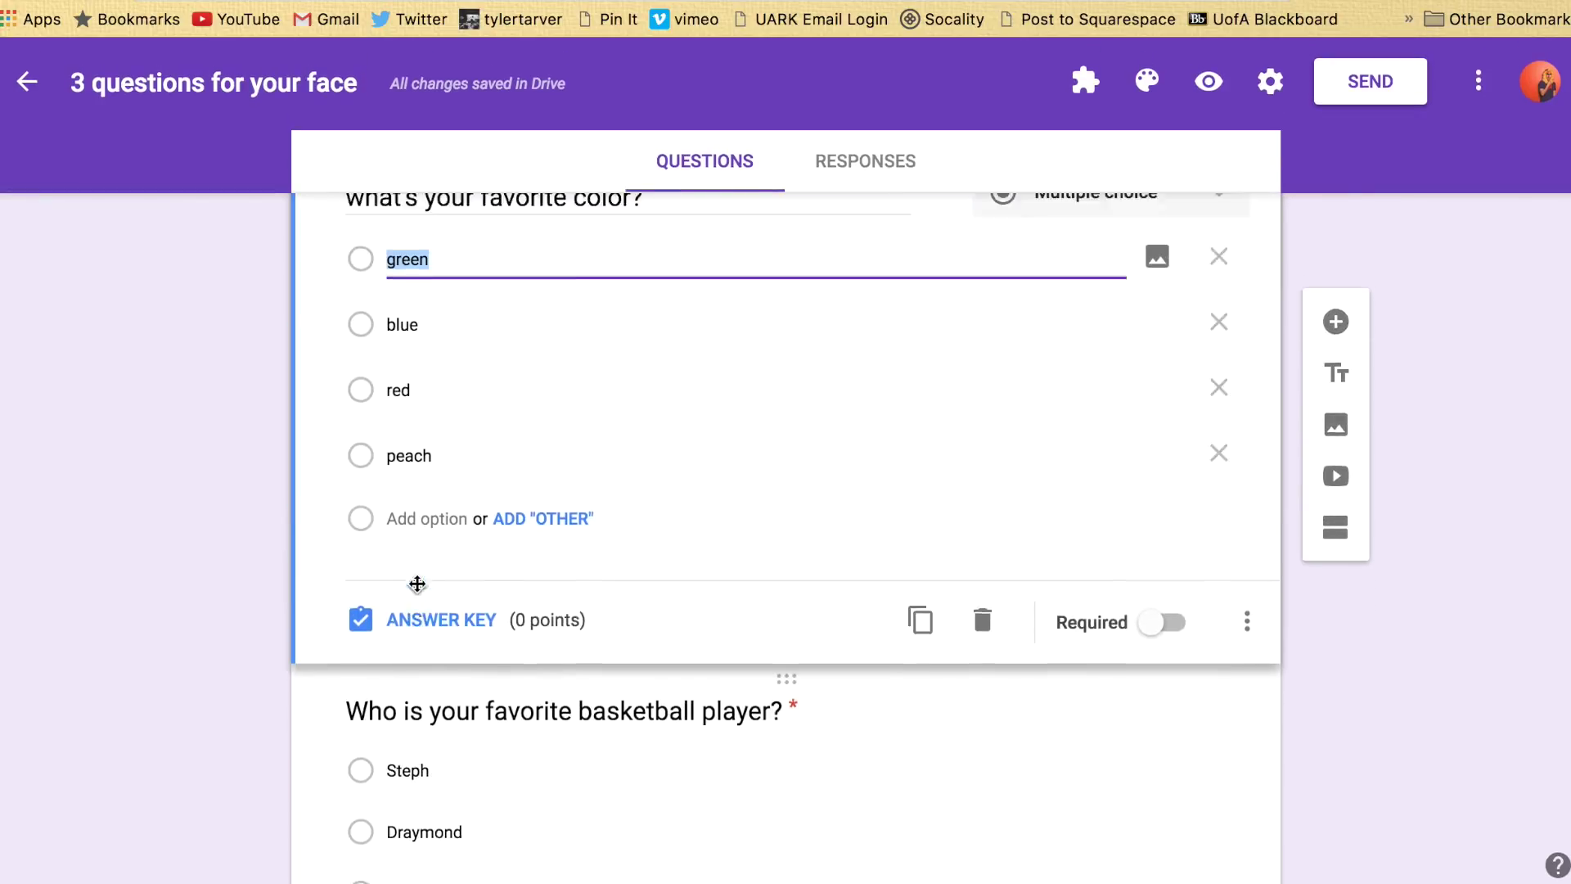
pyautogui.scroll(3, 418, 583)
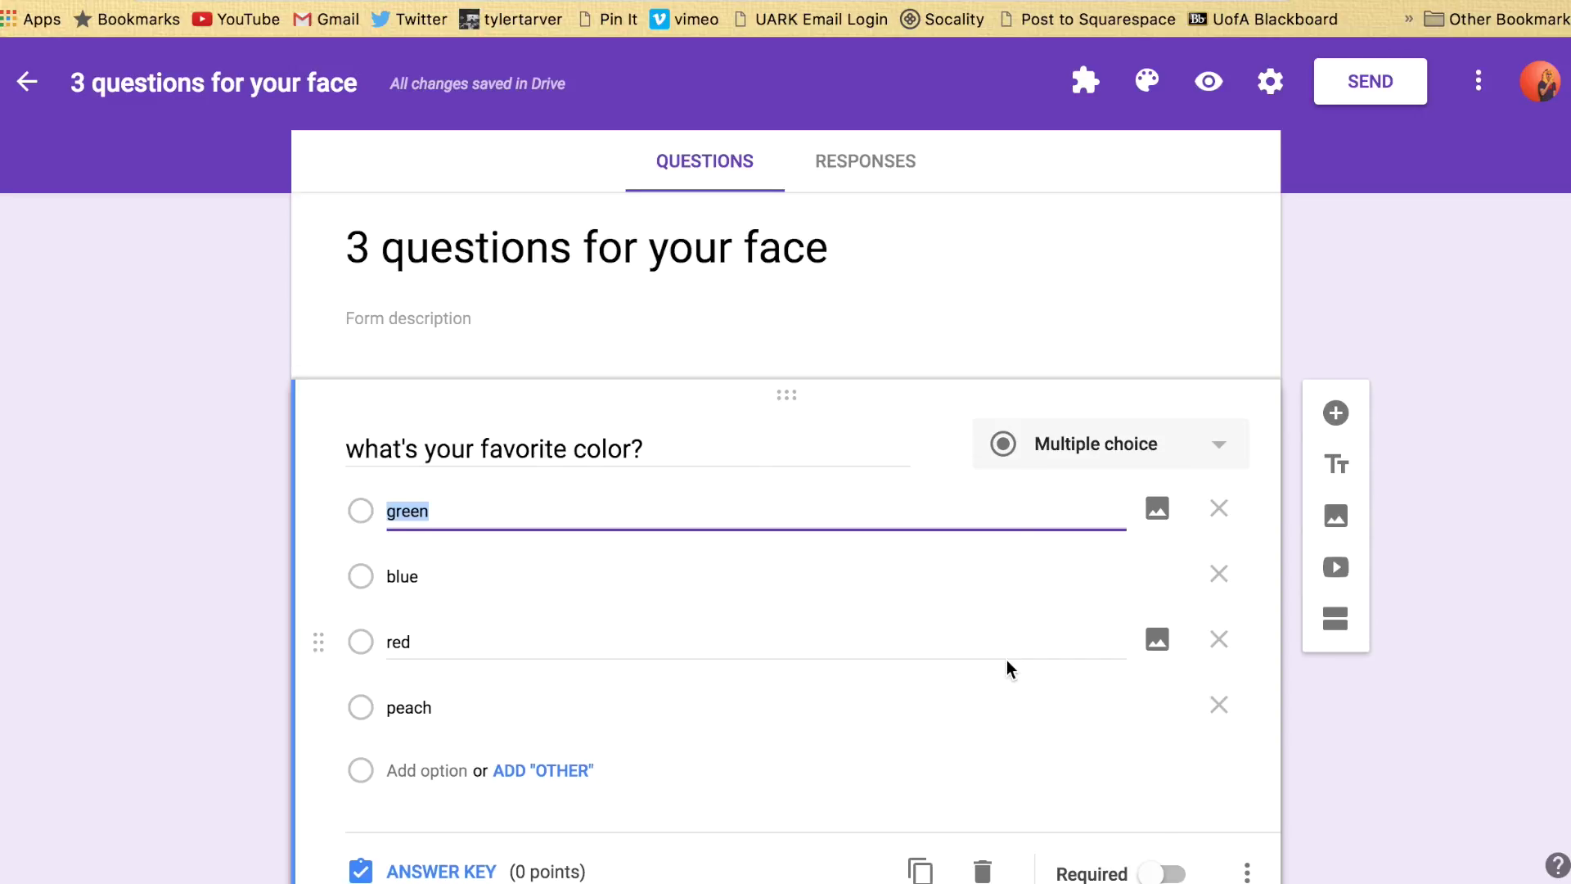
pyautogui.scroll(-2, 1007, 660)
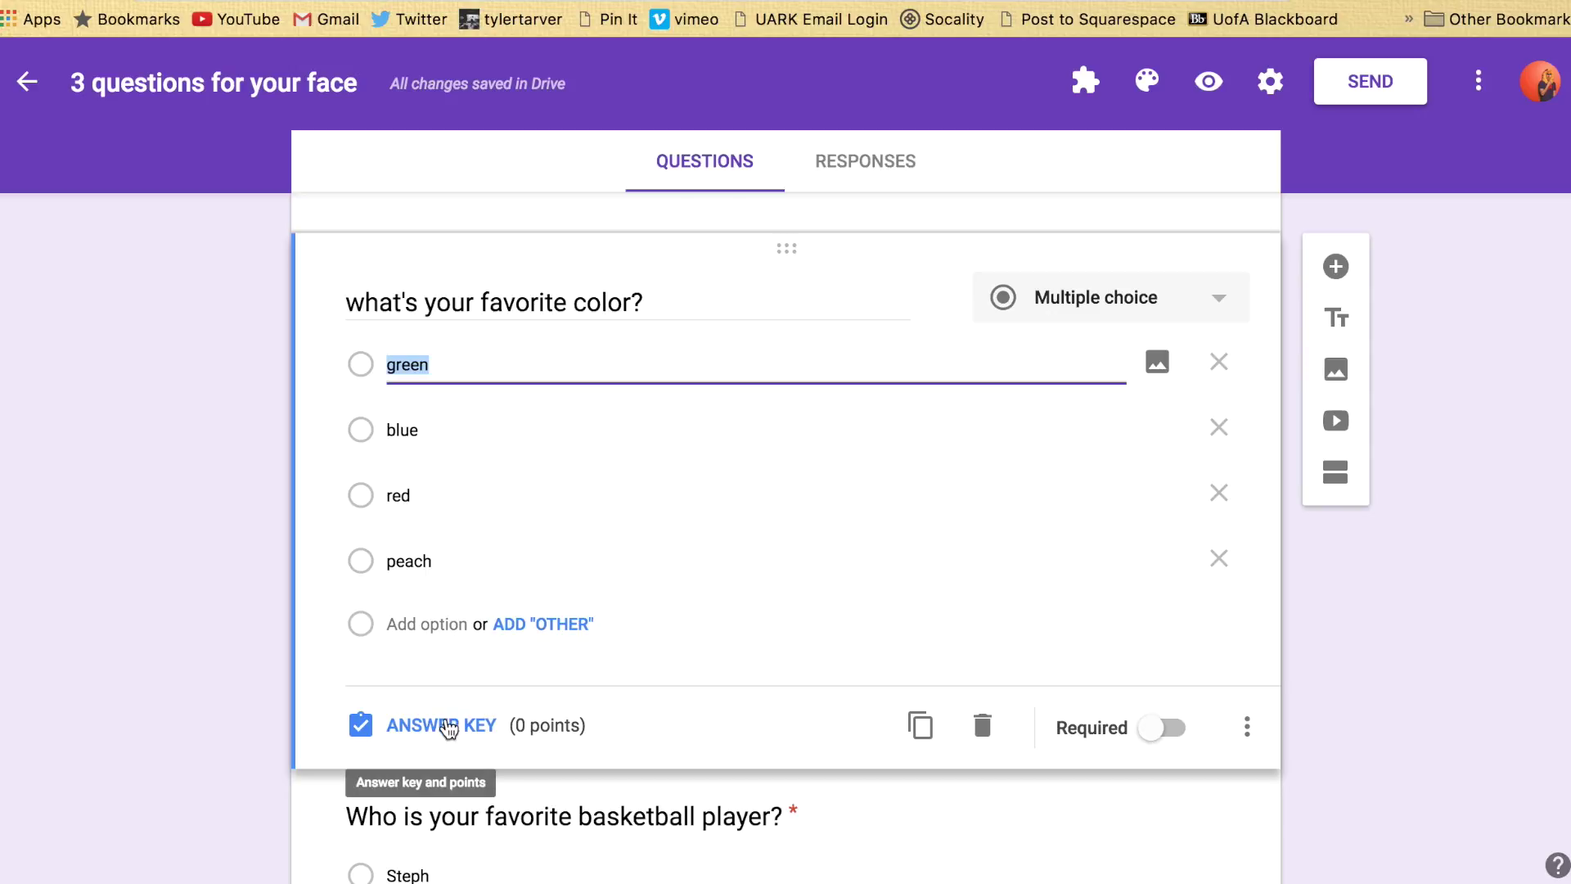
pyautogui.scroll(-6, 438, 754)
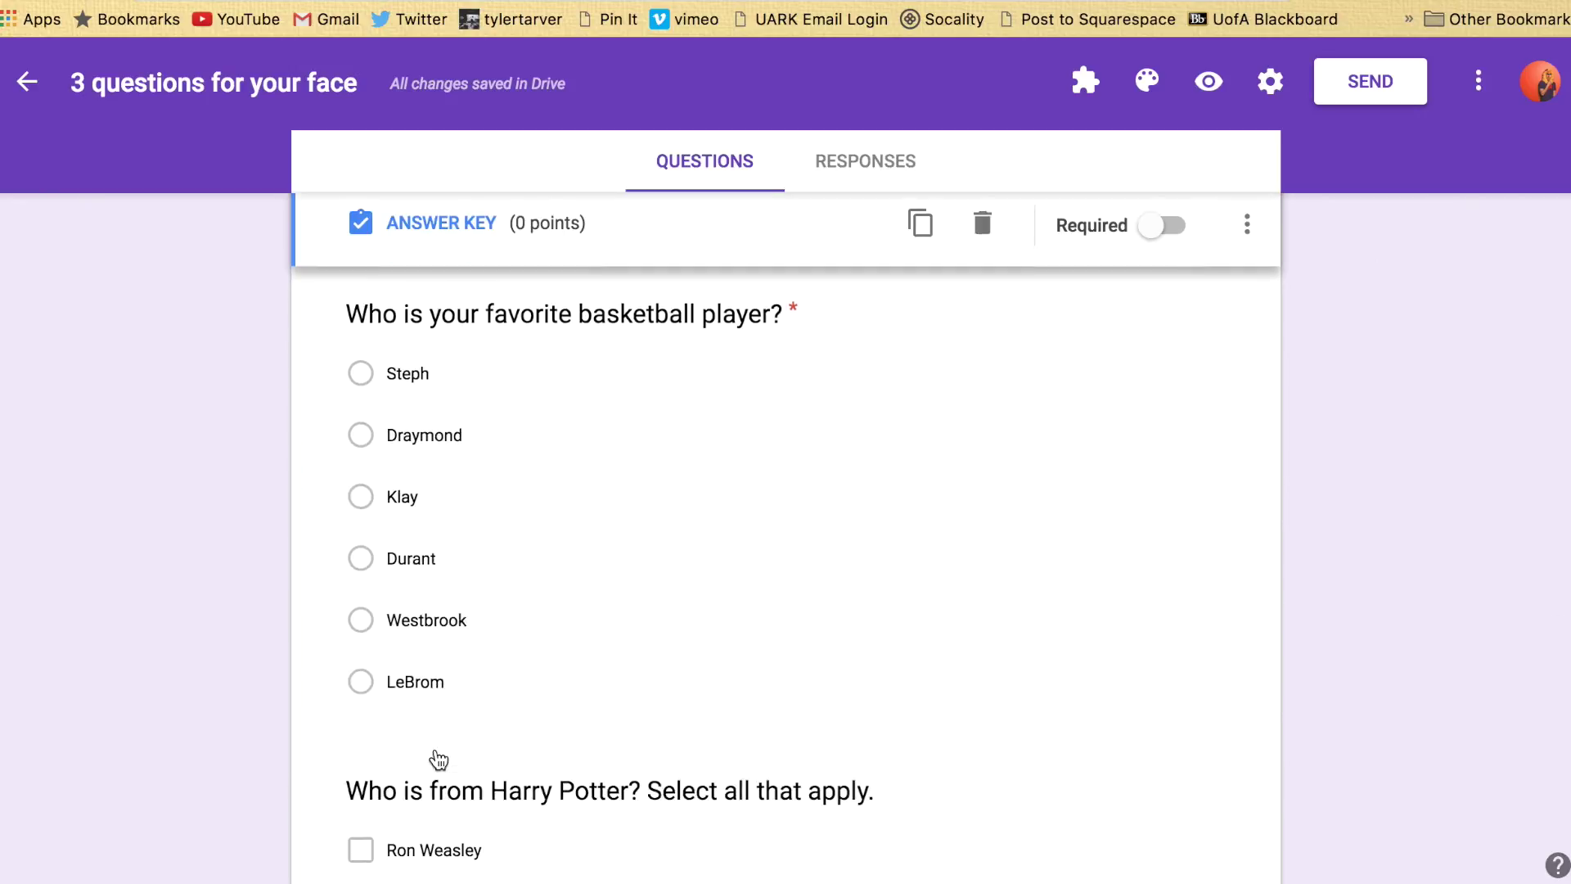
# Check the basketball question, then return to editing the favorite color question
pyautogui.click(523, 549)
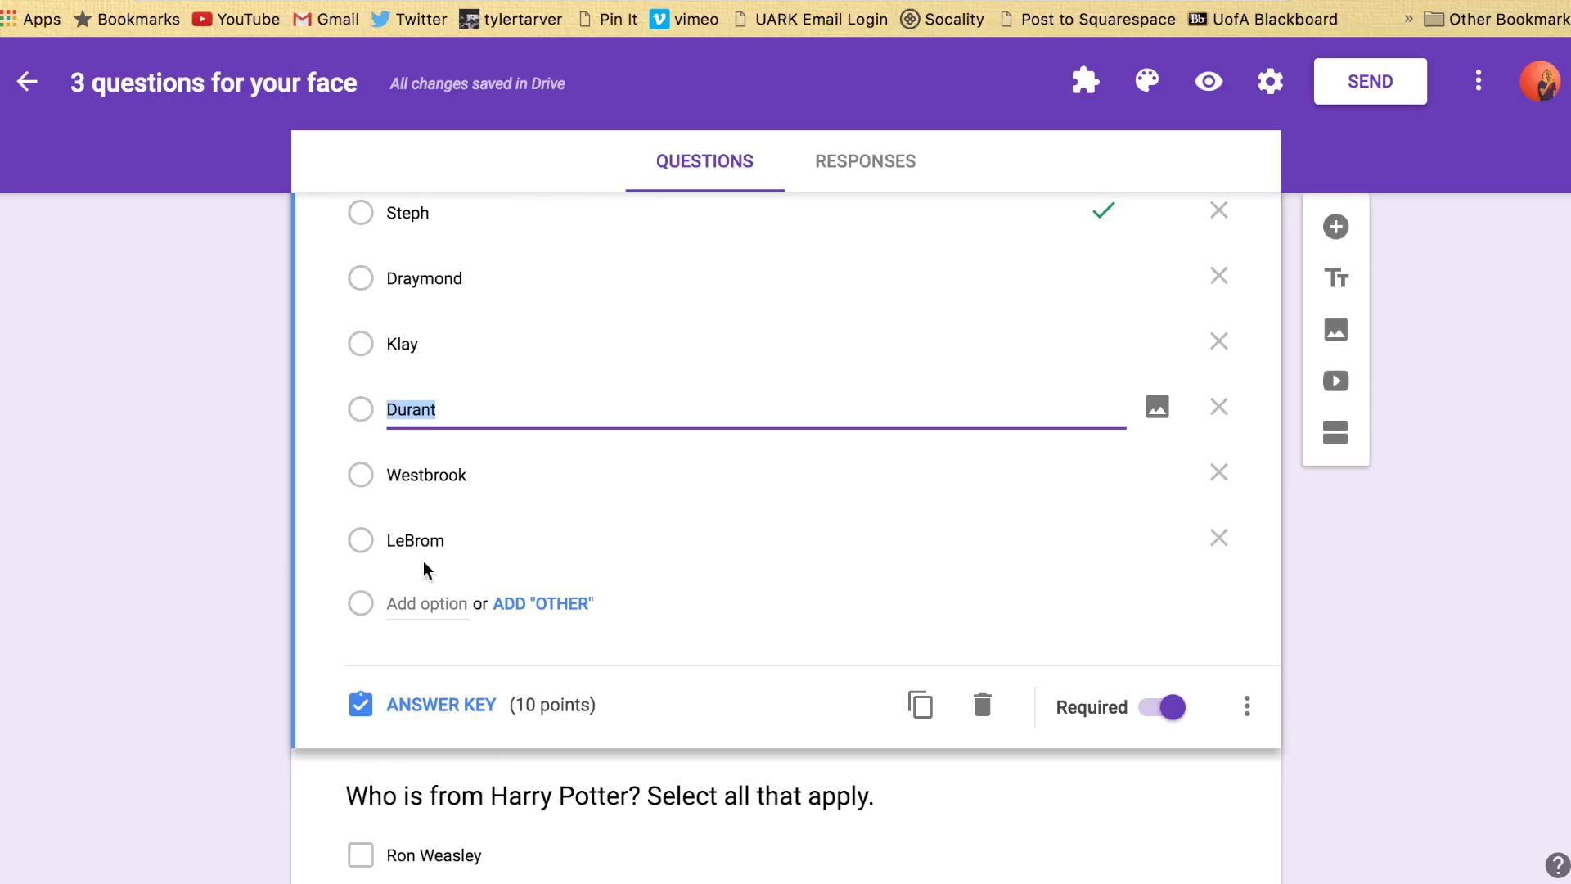
pyautogui.scroll(3, 425, 572)
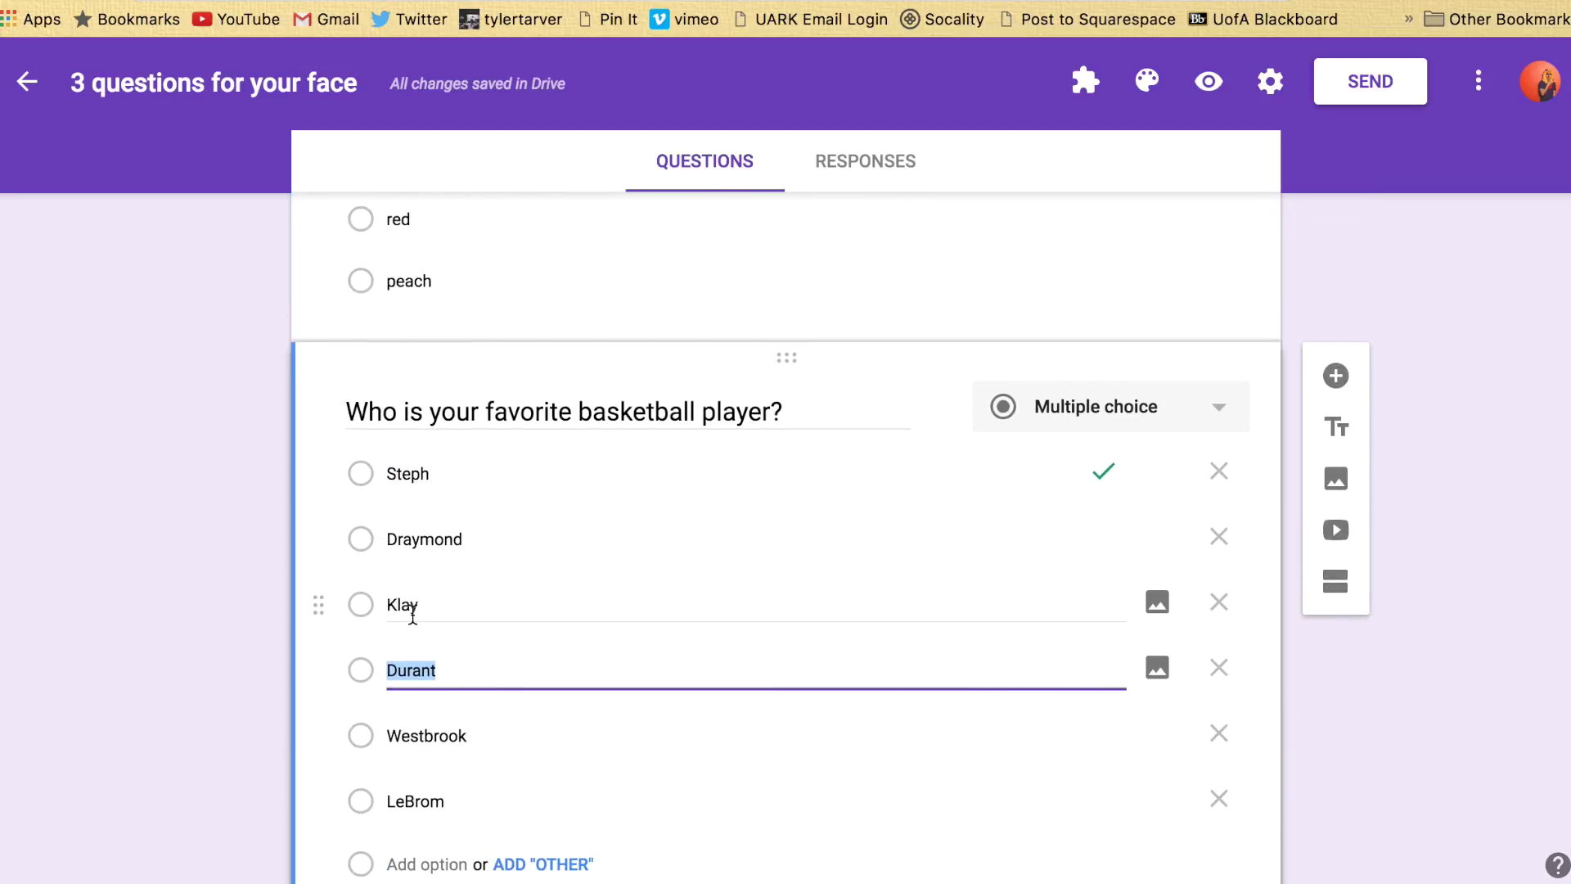
pyautogui.scroll(4, 413, 613)
pyautogui.scroll(-8, 414, 614)
pyautogui.scroll(9, 414, 610)
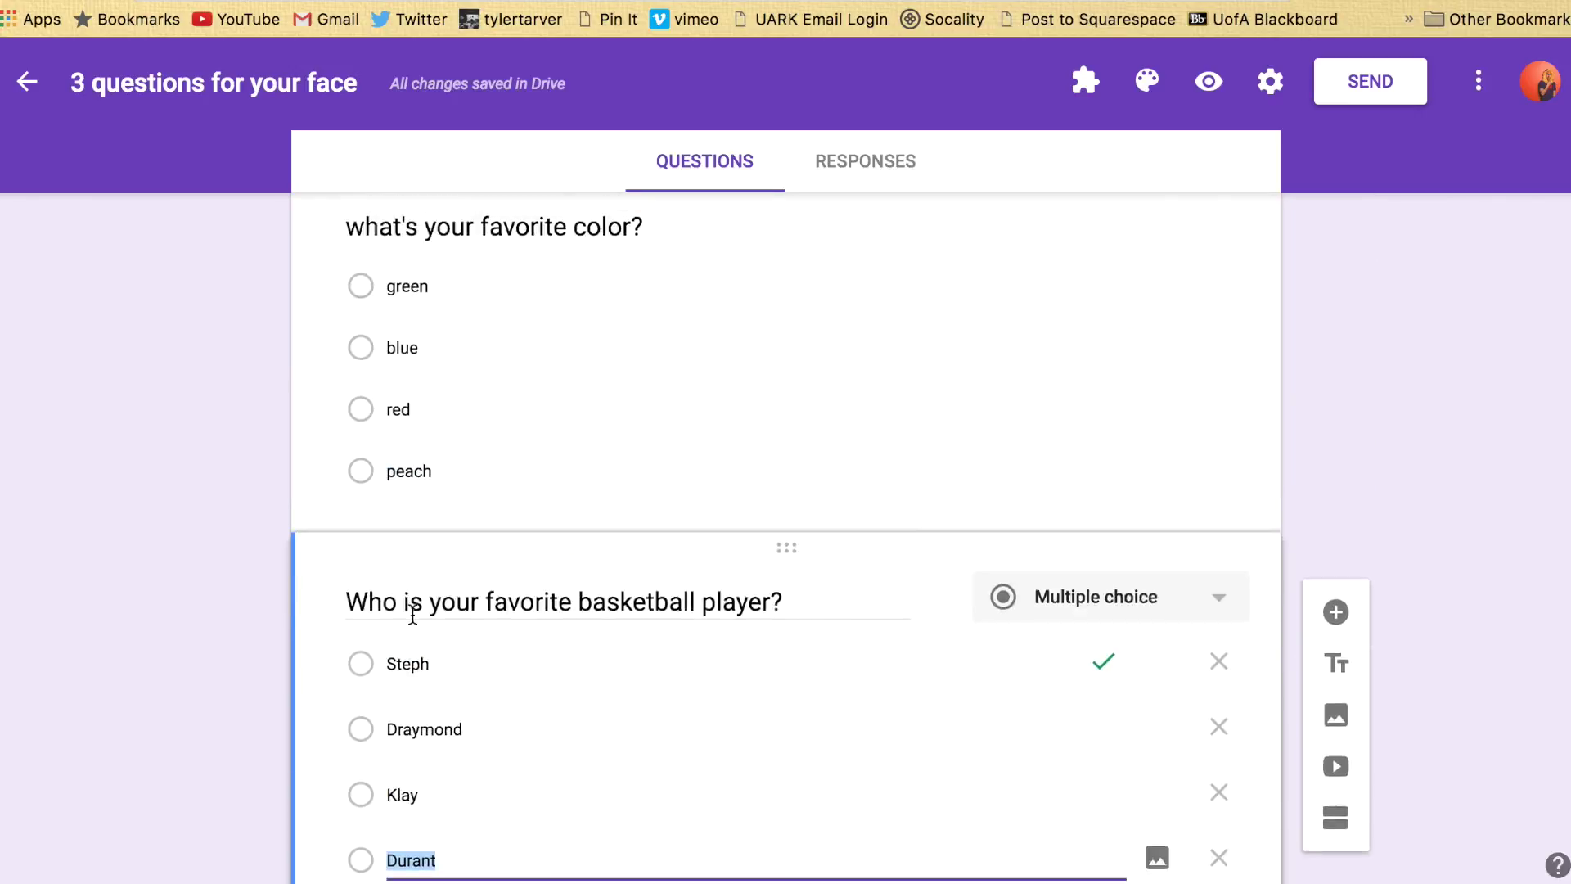
pyautogui.click(487, 491)
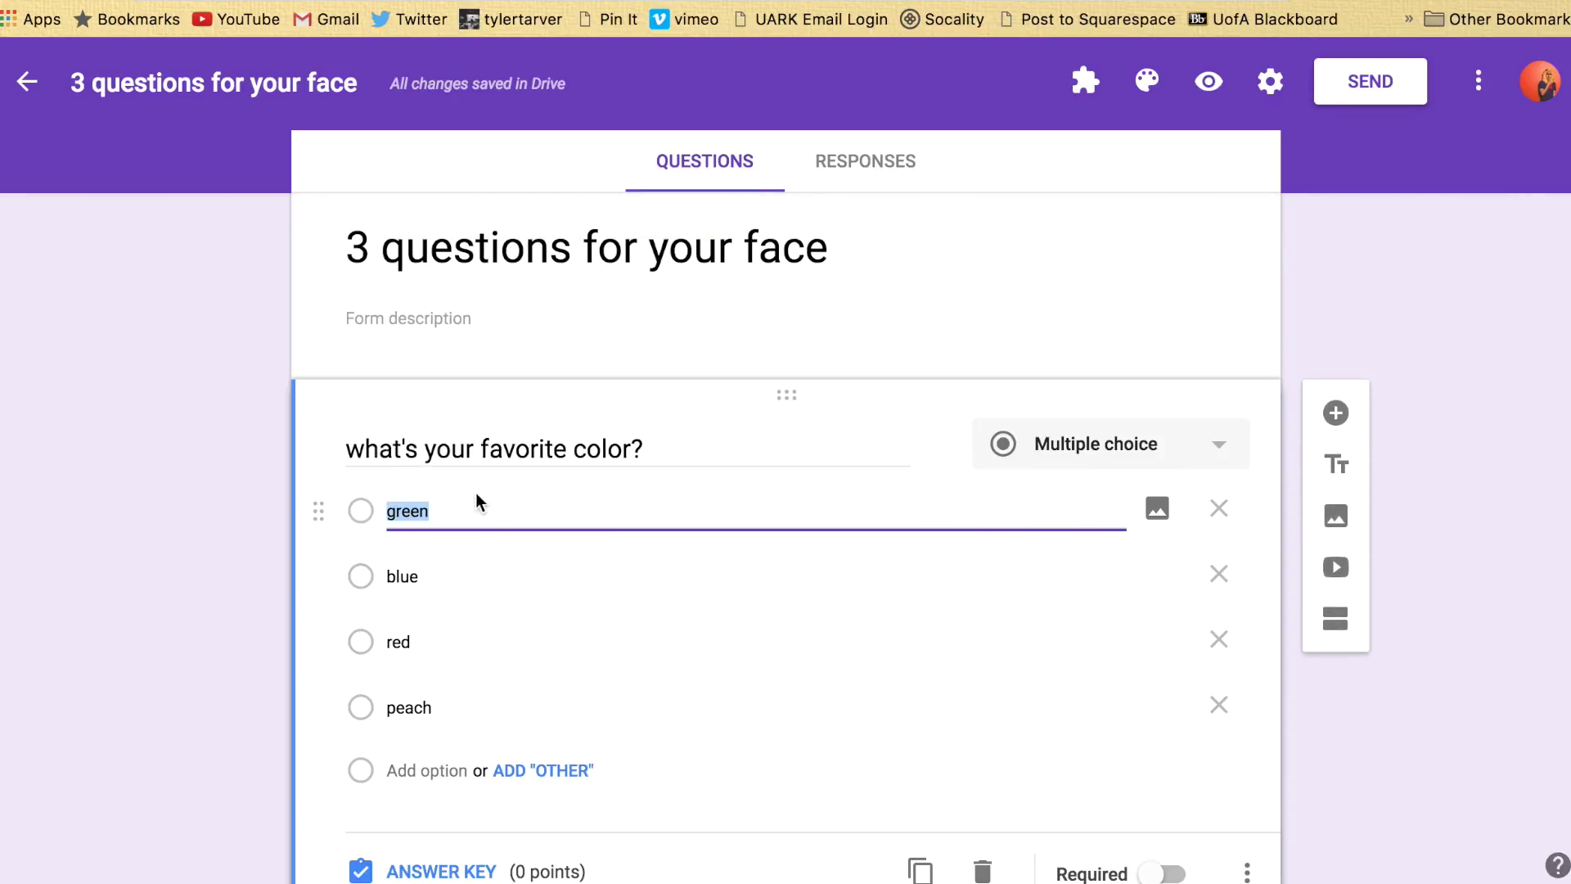
pyautogui.scroll(-2, 497, 799)
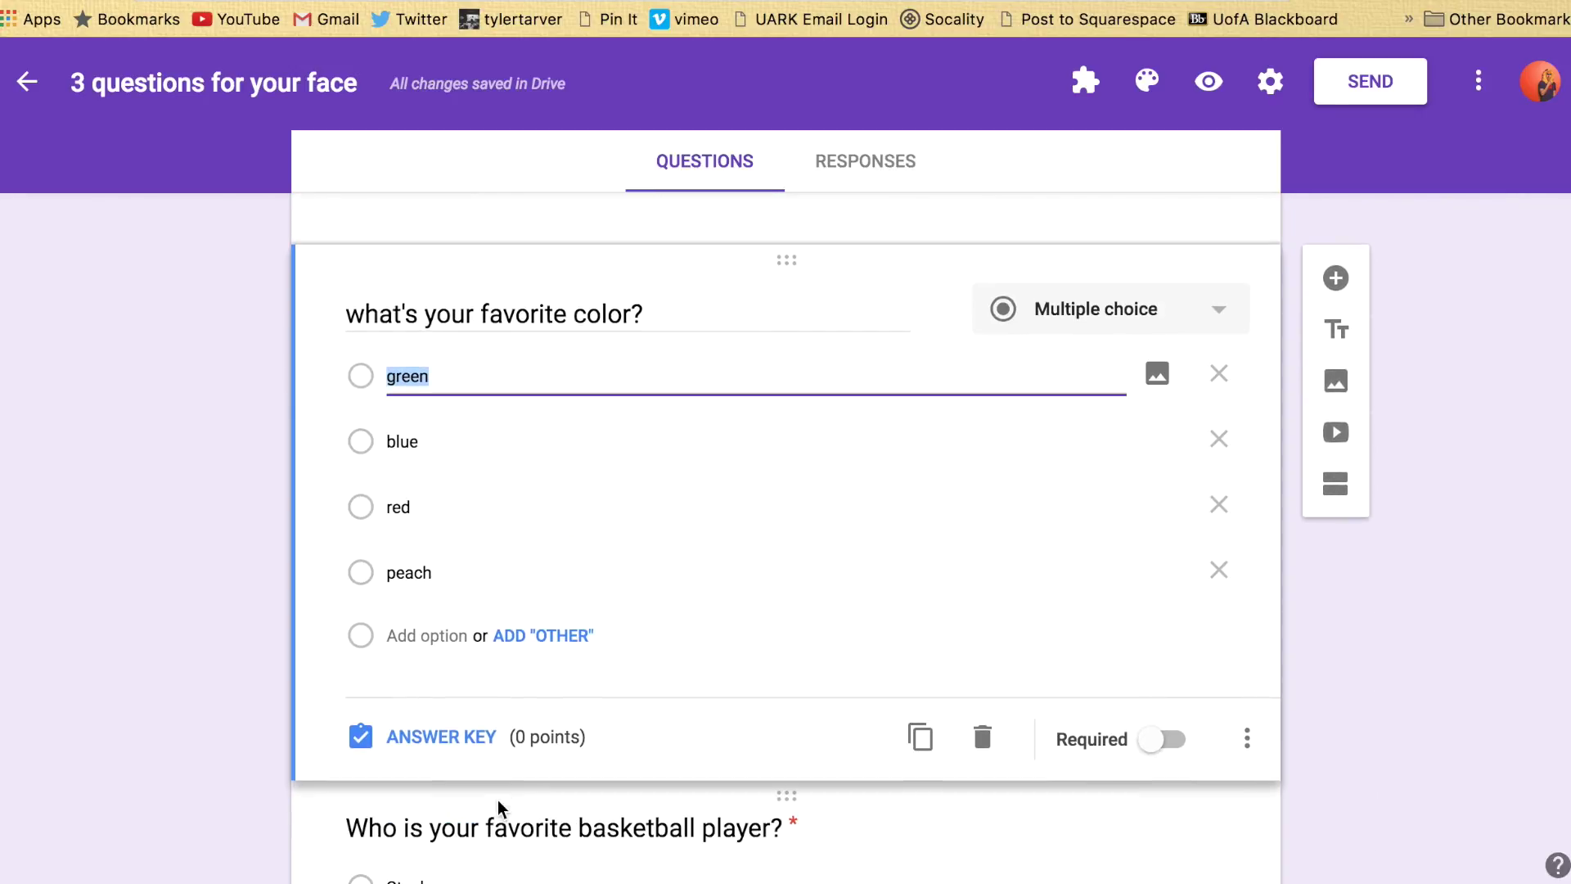
# In the color question's answer key, mark peach correct and set it to 10 points
pyautogui.click(468, 754)
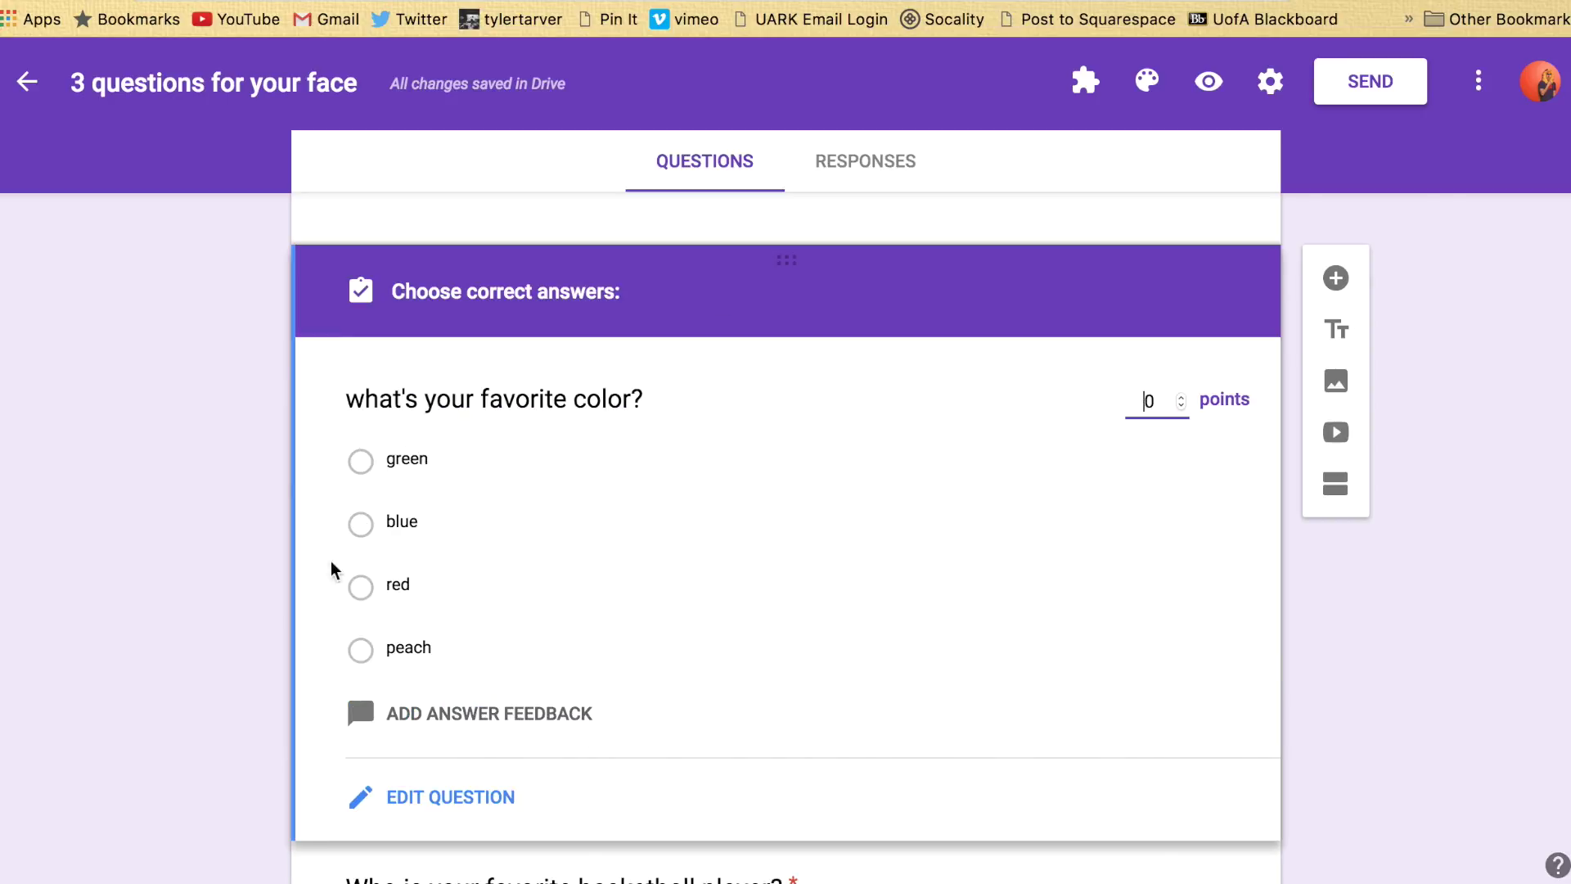
pyautogui.click(1181, 399)
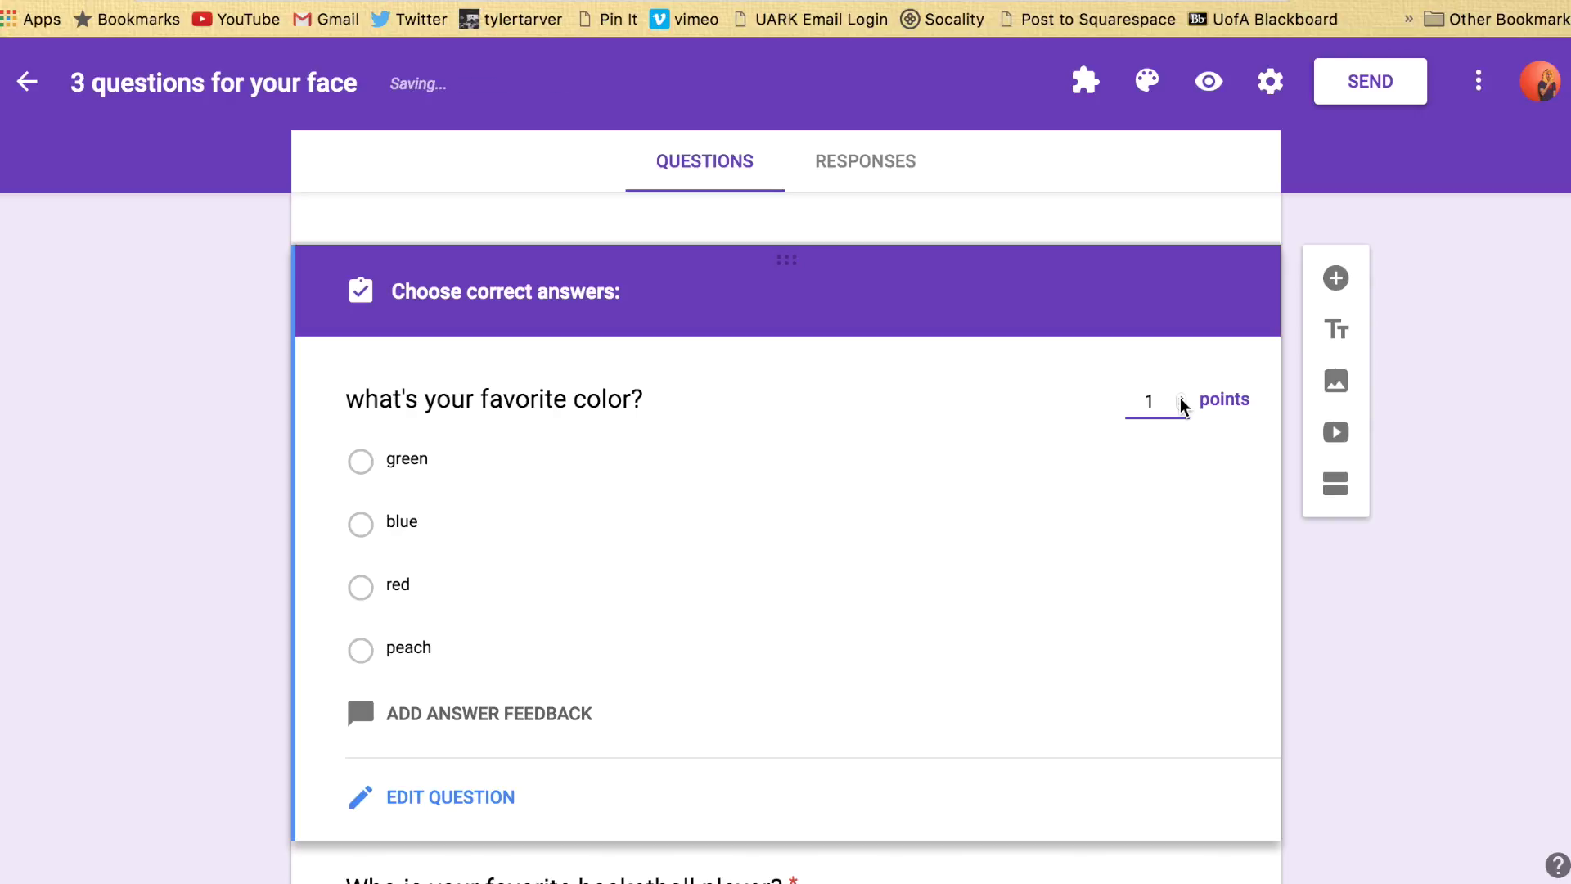
pyautogui.write('0')
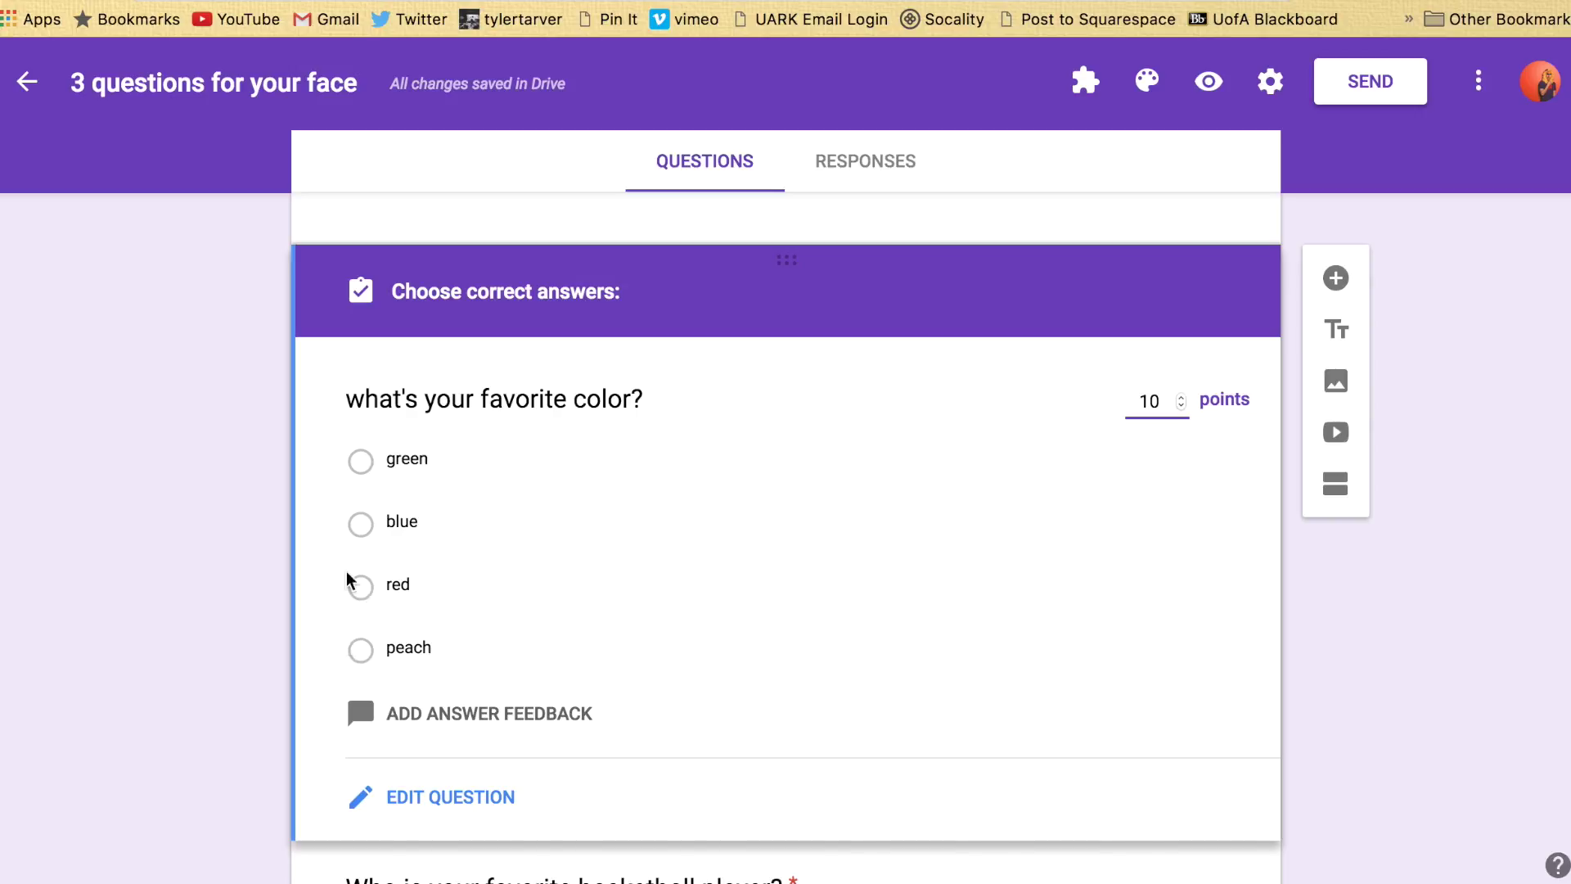
pyautogui.click(358, 650)
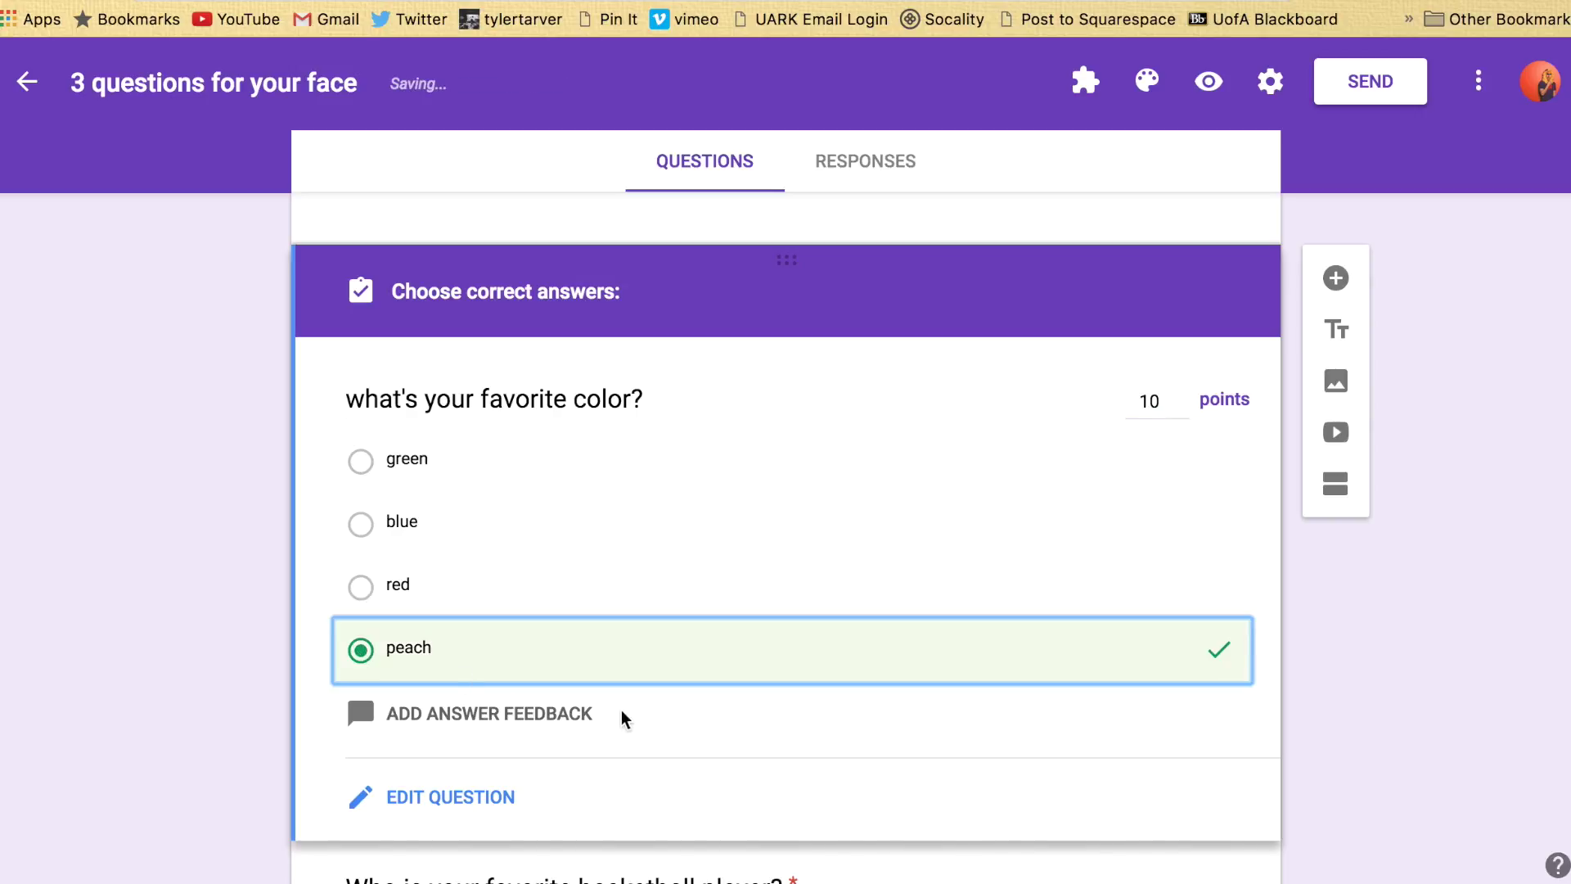
pyautogui.scroll(-3, 639, 710)
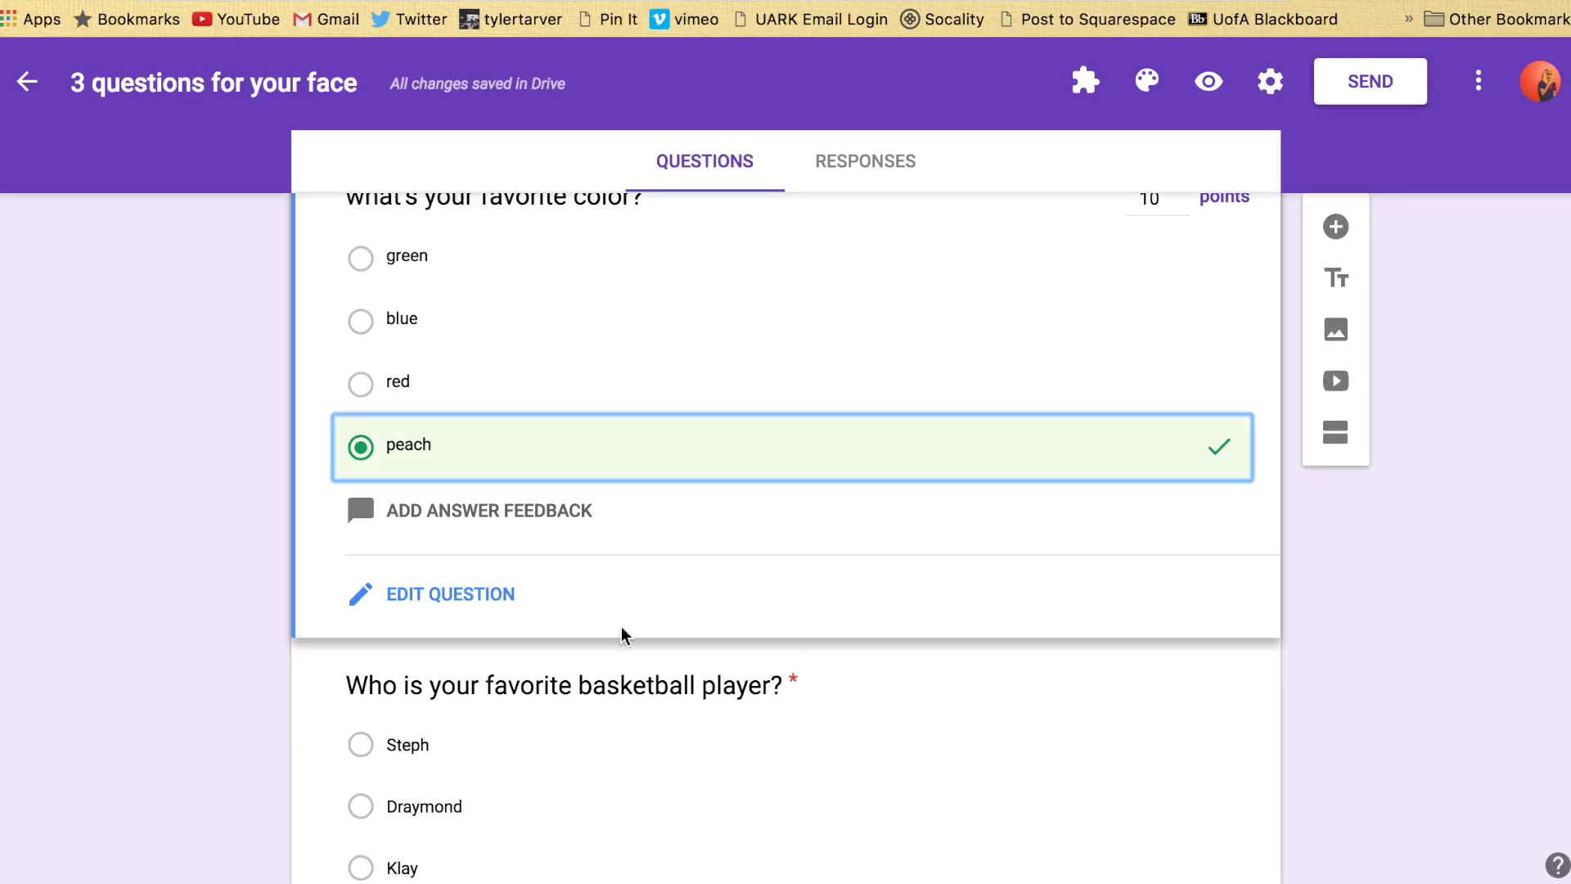
pyautogui.click(424, 514)
# Write a congratulatory correct-answer feedback message ending in 'HAMM' for the color question
pyautogui.click(464, 316)
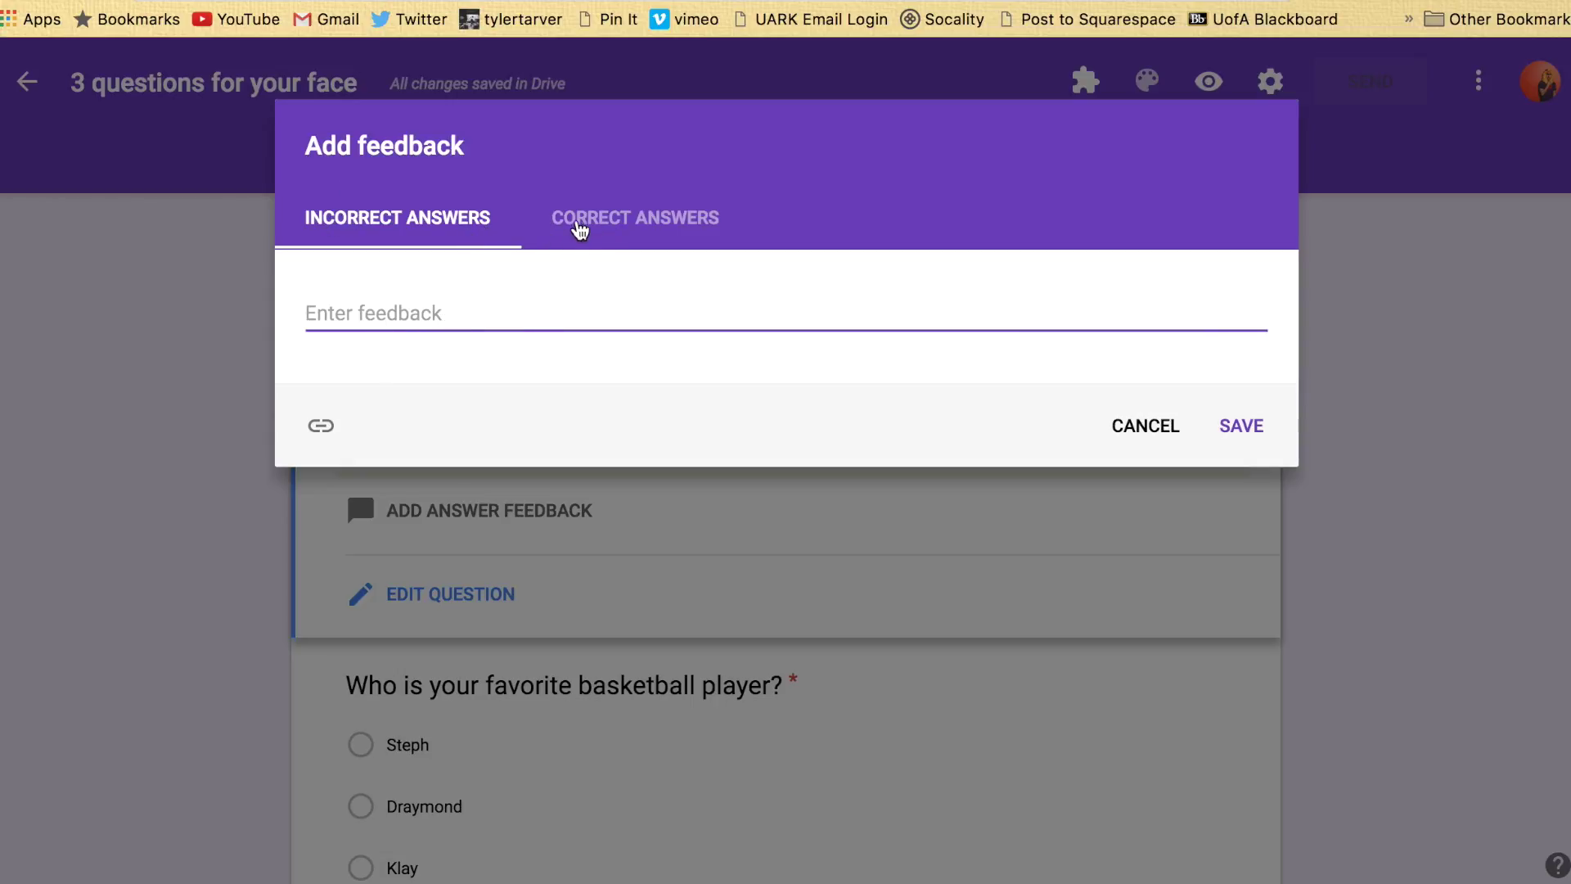
pyautogui.click(585, 219)
pyautogui.click(486, 321)
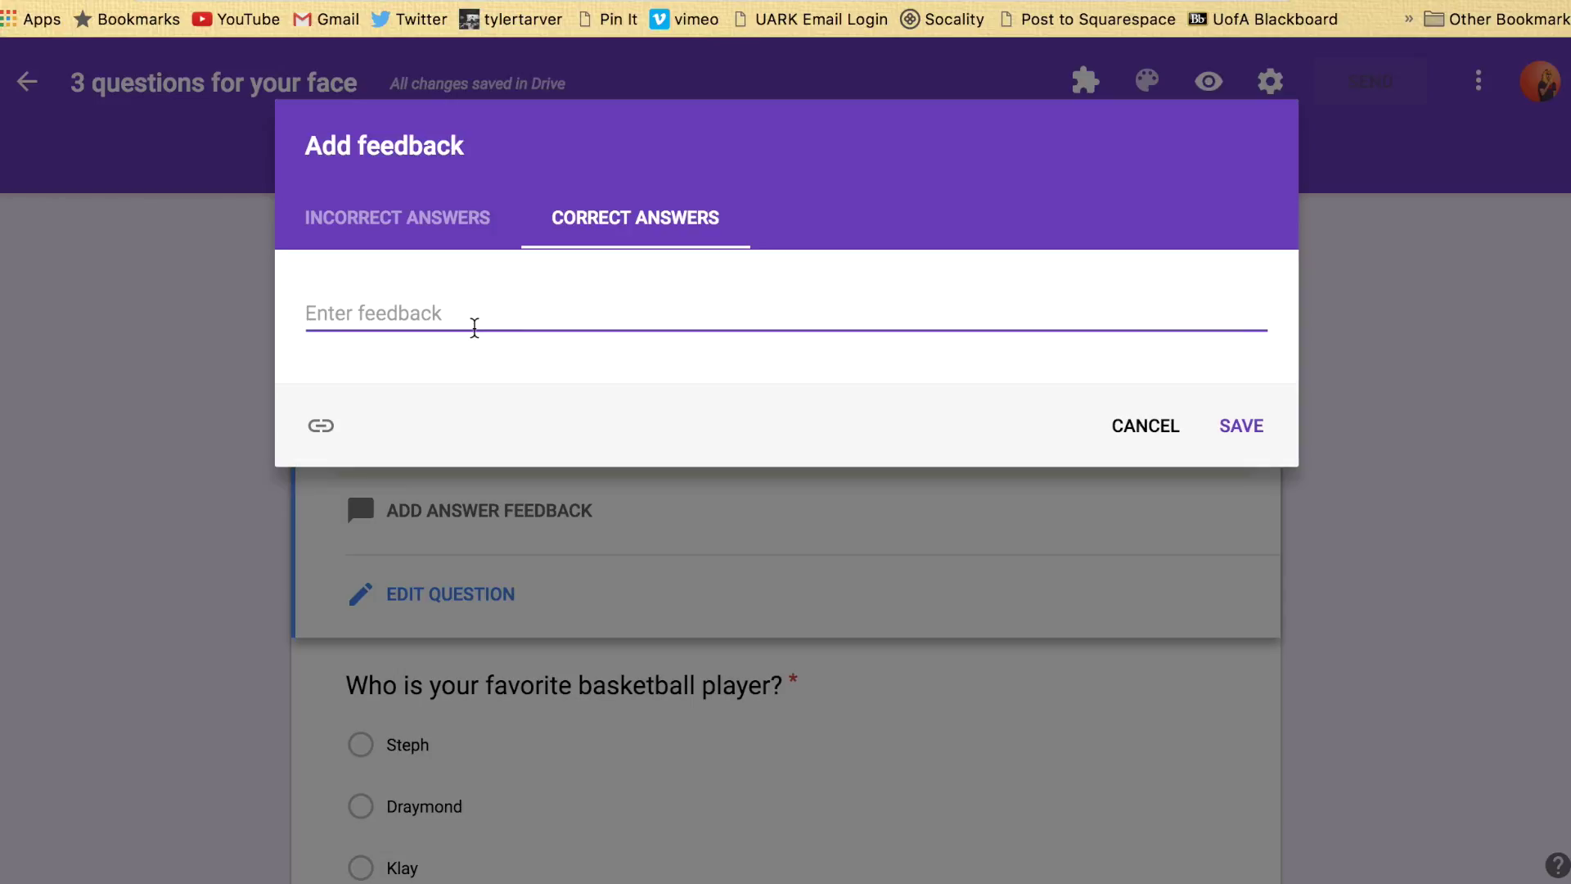
pyautogui.write('GREAT JONNN')
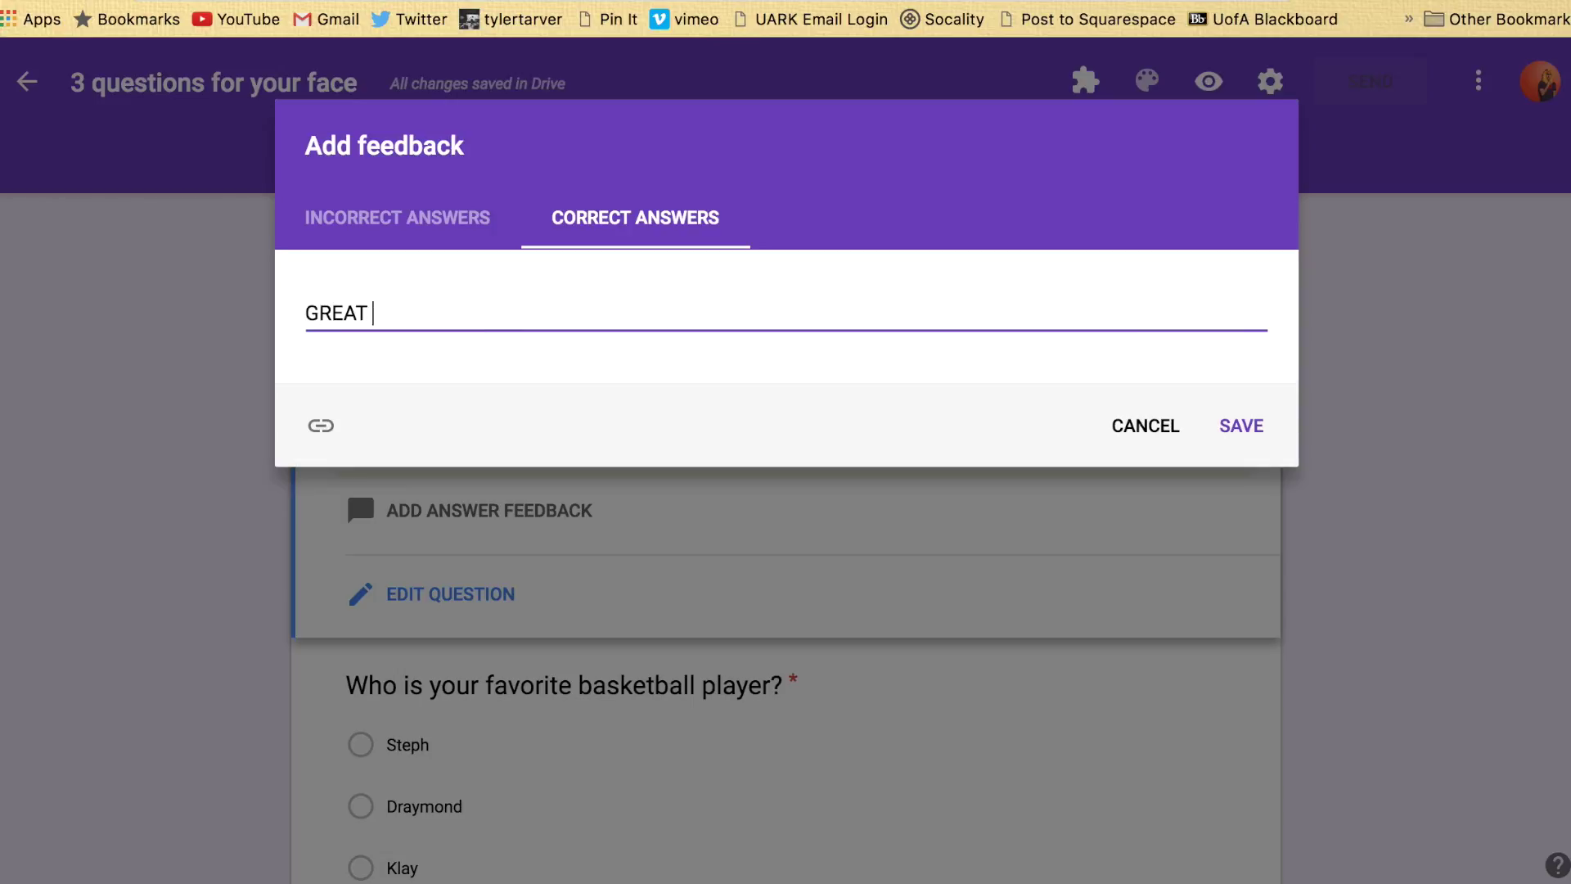
pyautogui.press('BackSpace')
pyautogui.press('BackSpace')
pyautogui.press('BackSpace')
pyautogui.write('NNNNN HAMM')
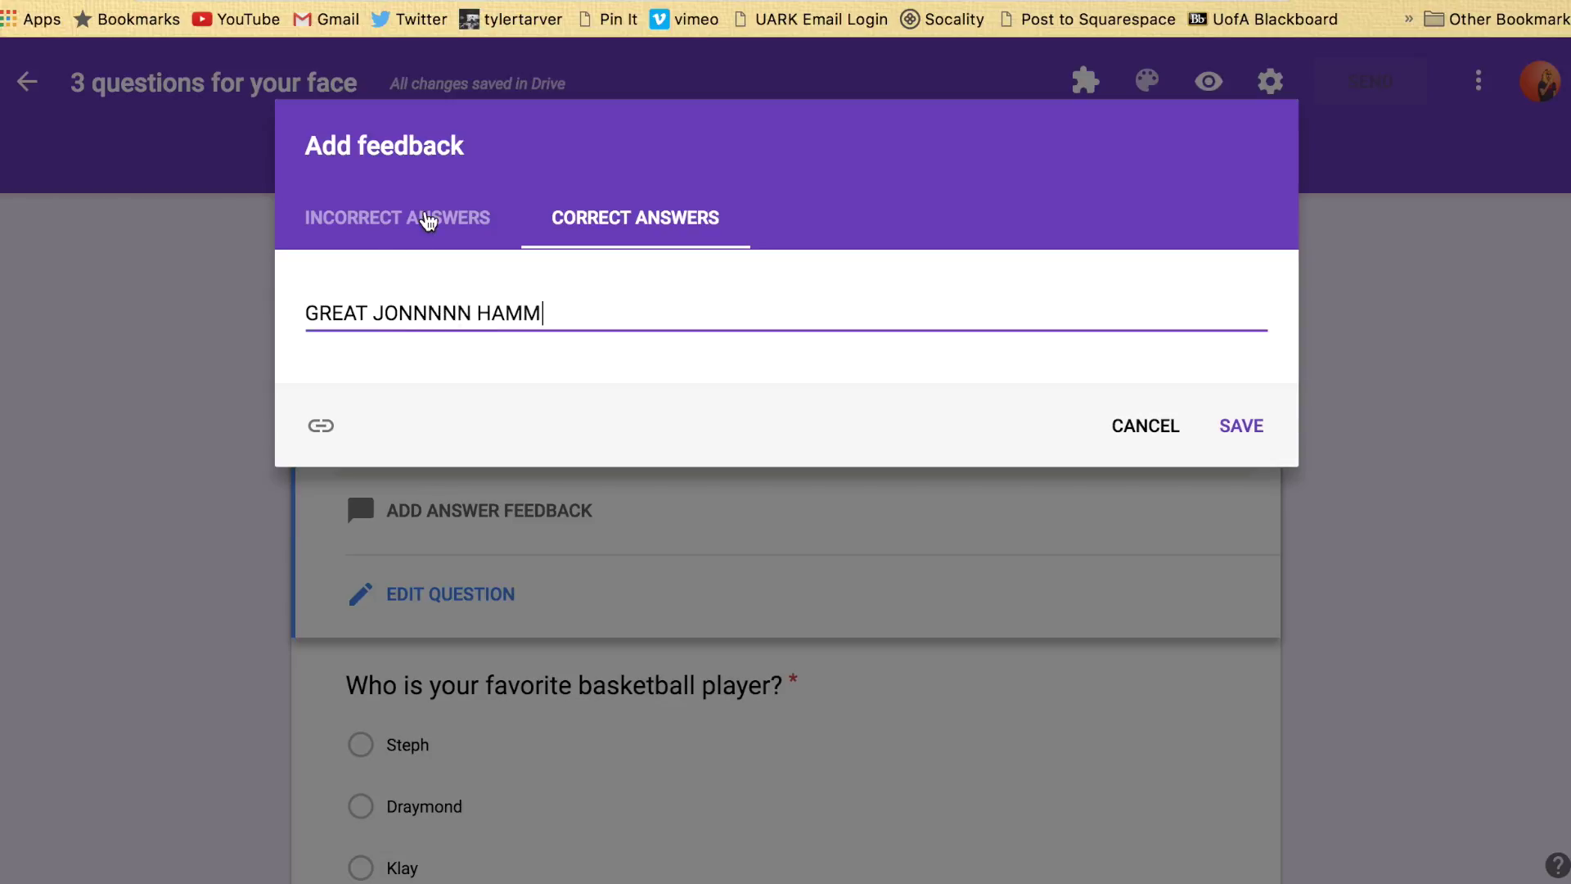
# Enter 'You need to see better colors.' as the incorrect-answer feedback
pyautogui.click(426, 217)
pyautogui.click(426, 220)
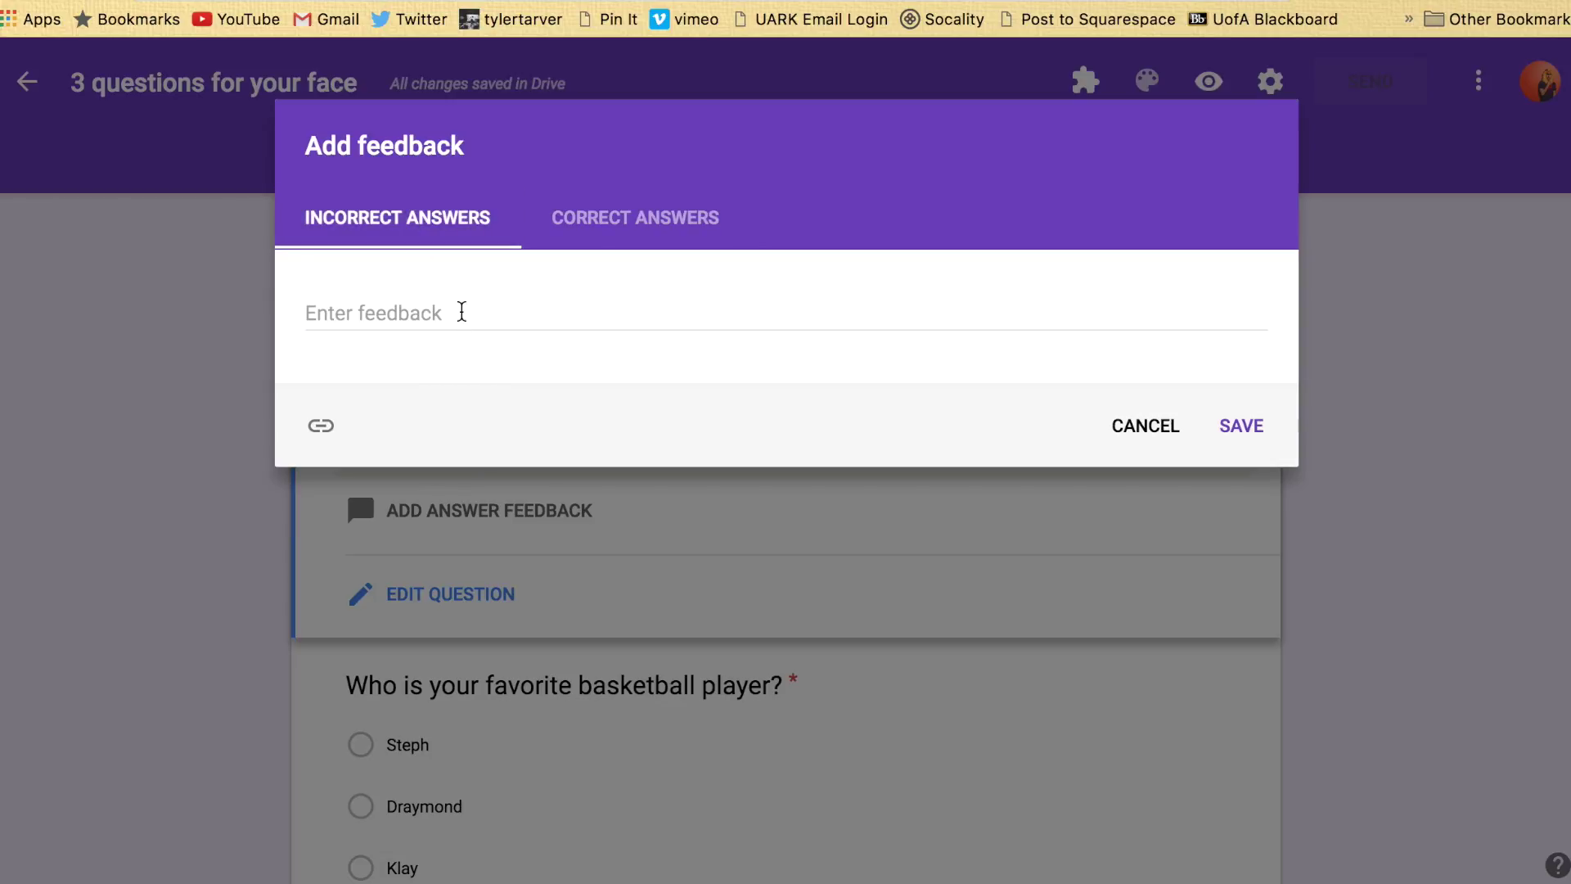
pyautogui.click(456, 313)
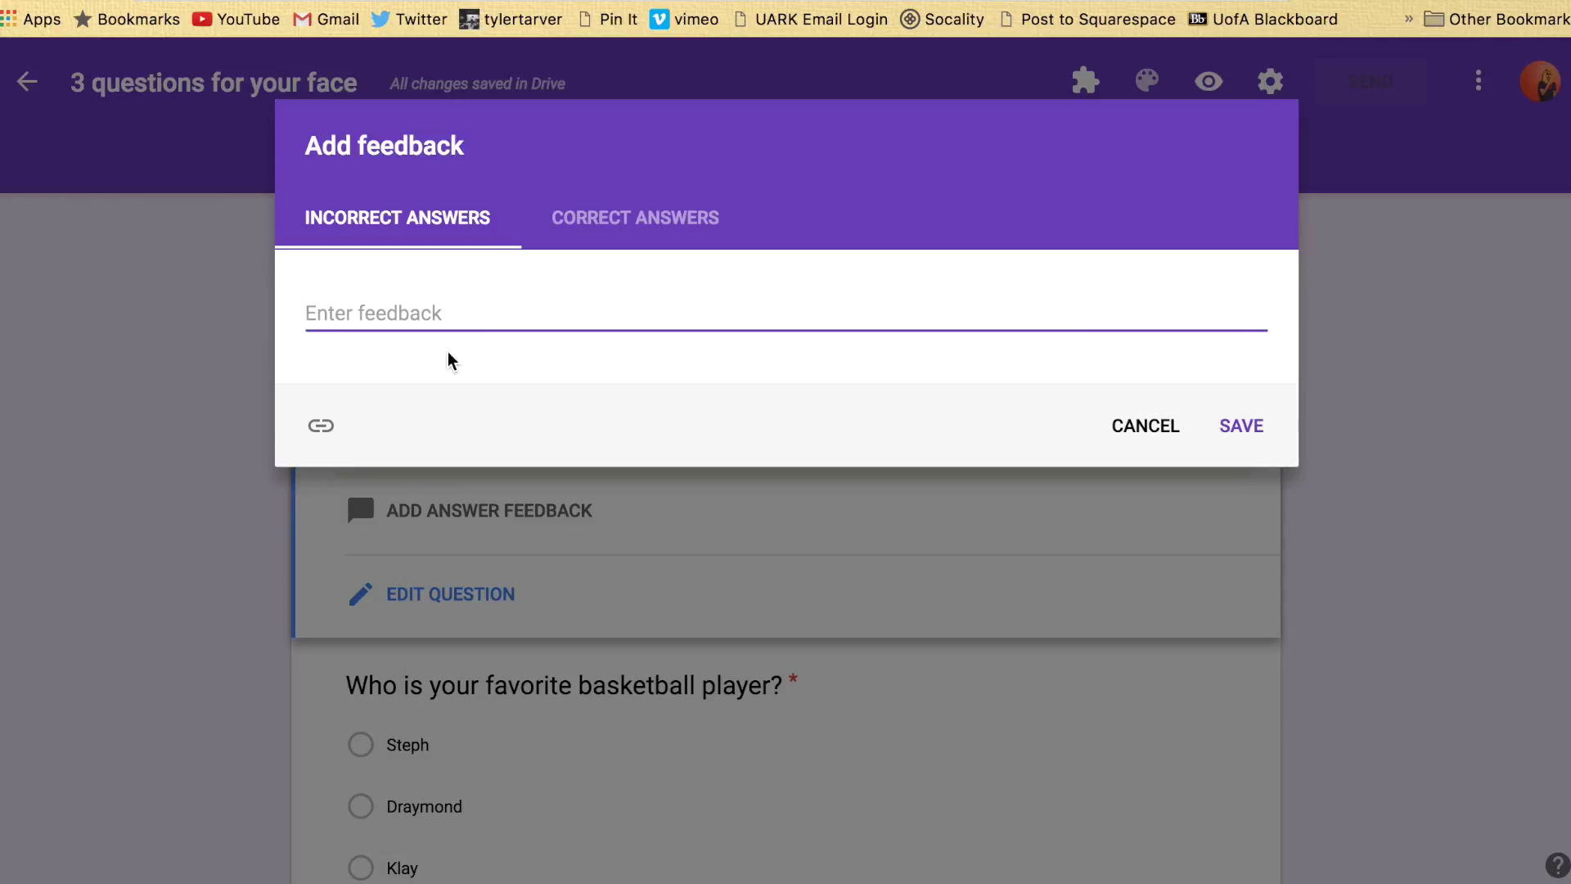
pyautogui.write('You need t')
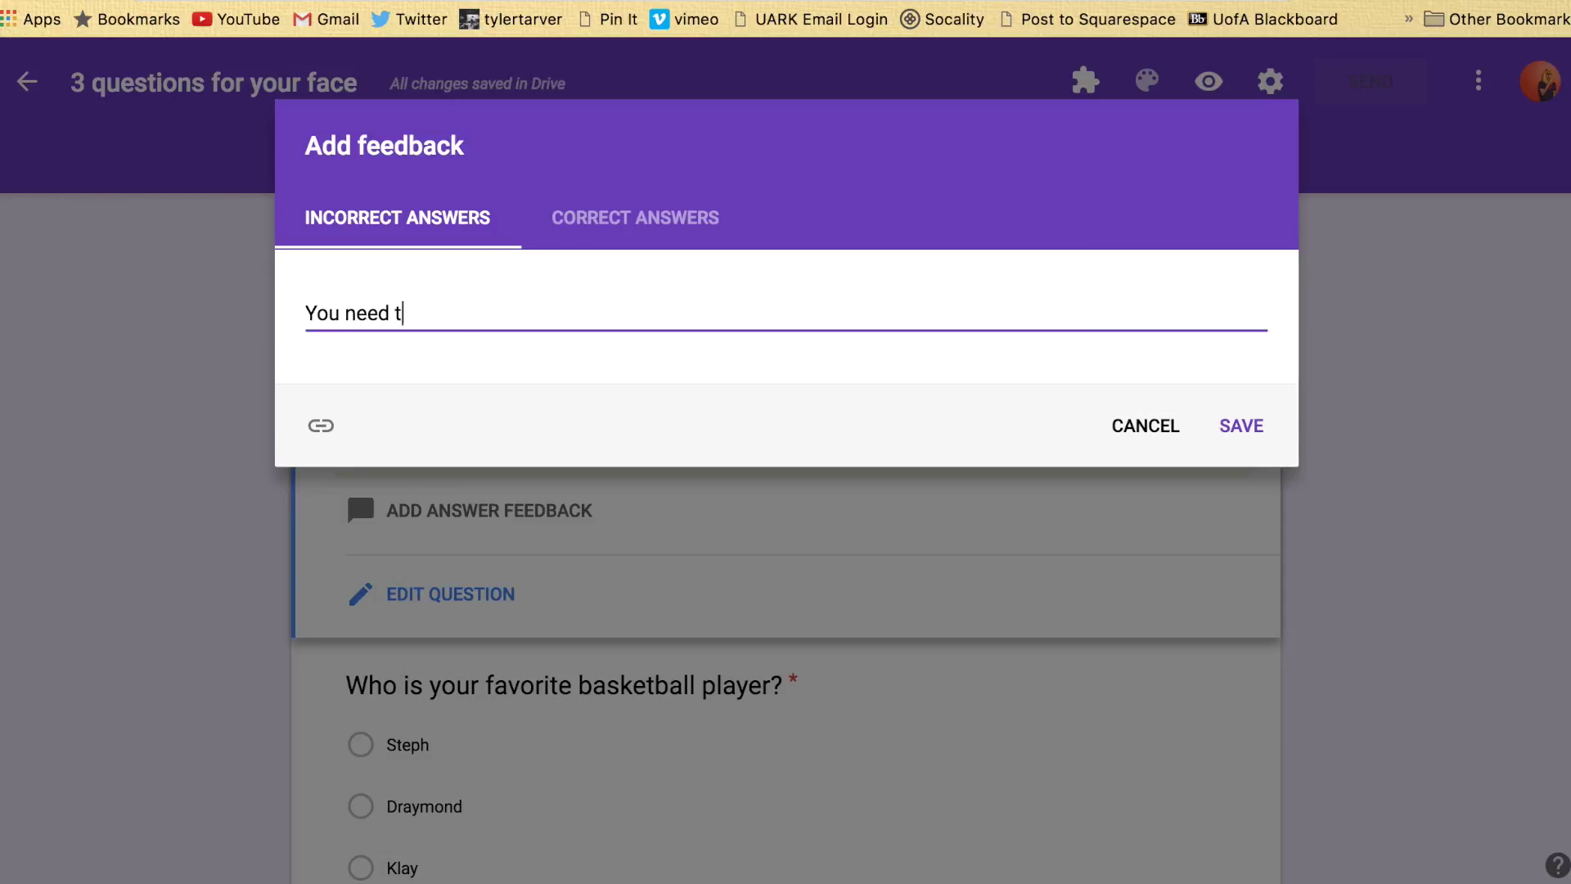
pyautogui.write('o see better')
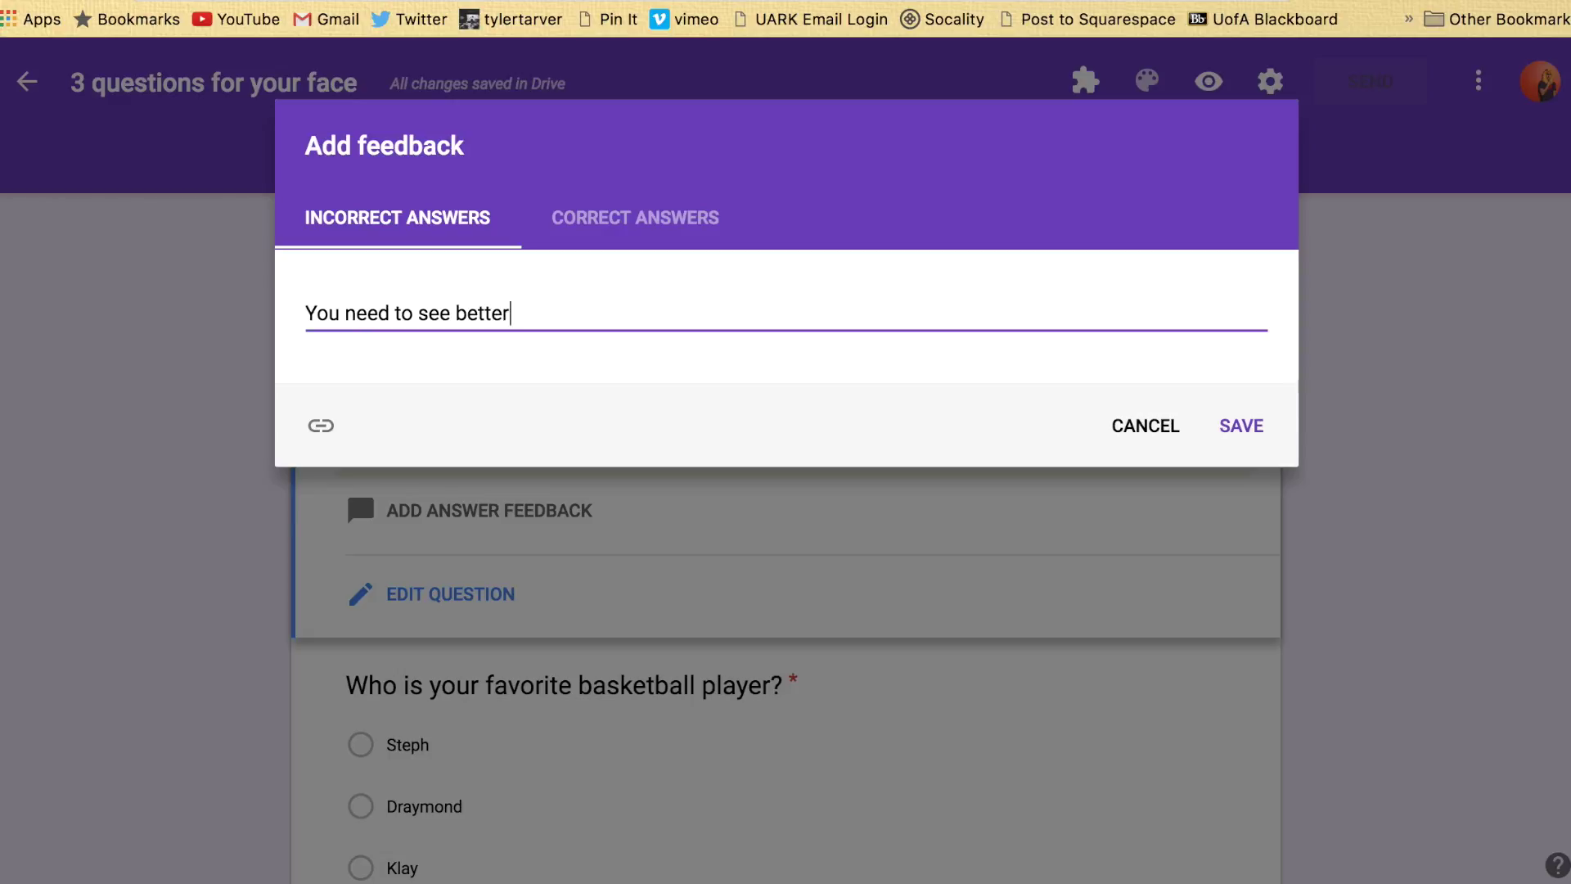
pyautogui.write(' colors.')
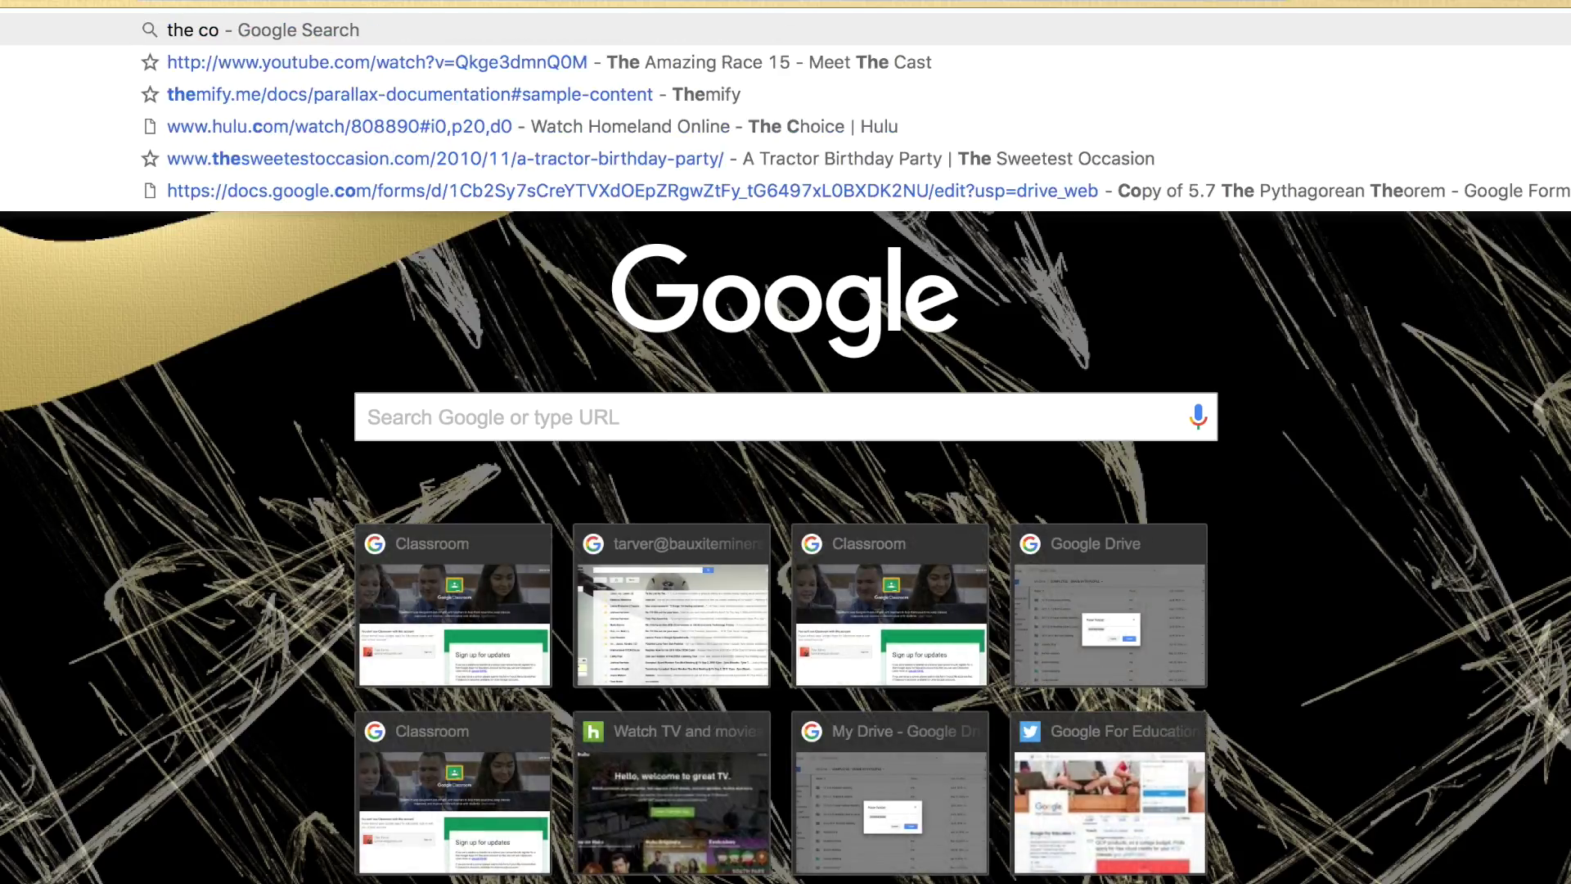
# Search images for 'the color peach' and copy the Peach image's Pinterest page link
pyautogui.write('lor peach')
pyautogui.press('Return')
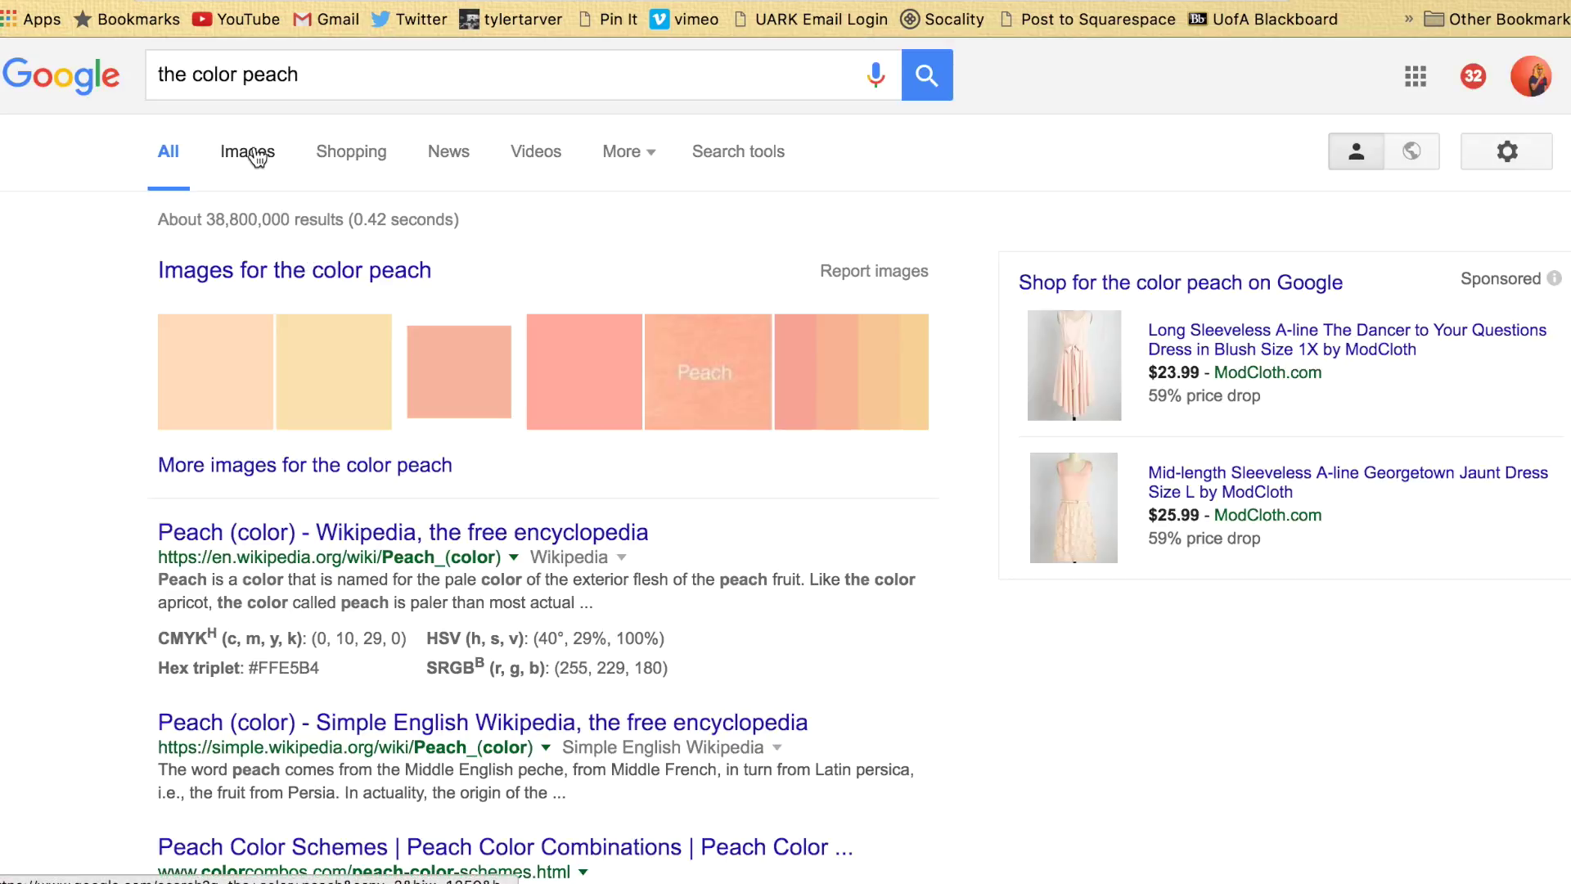
pyautogui.click(248, 153)
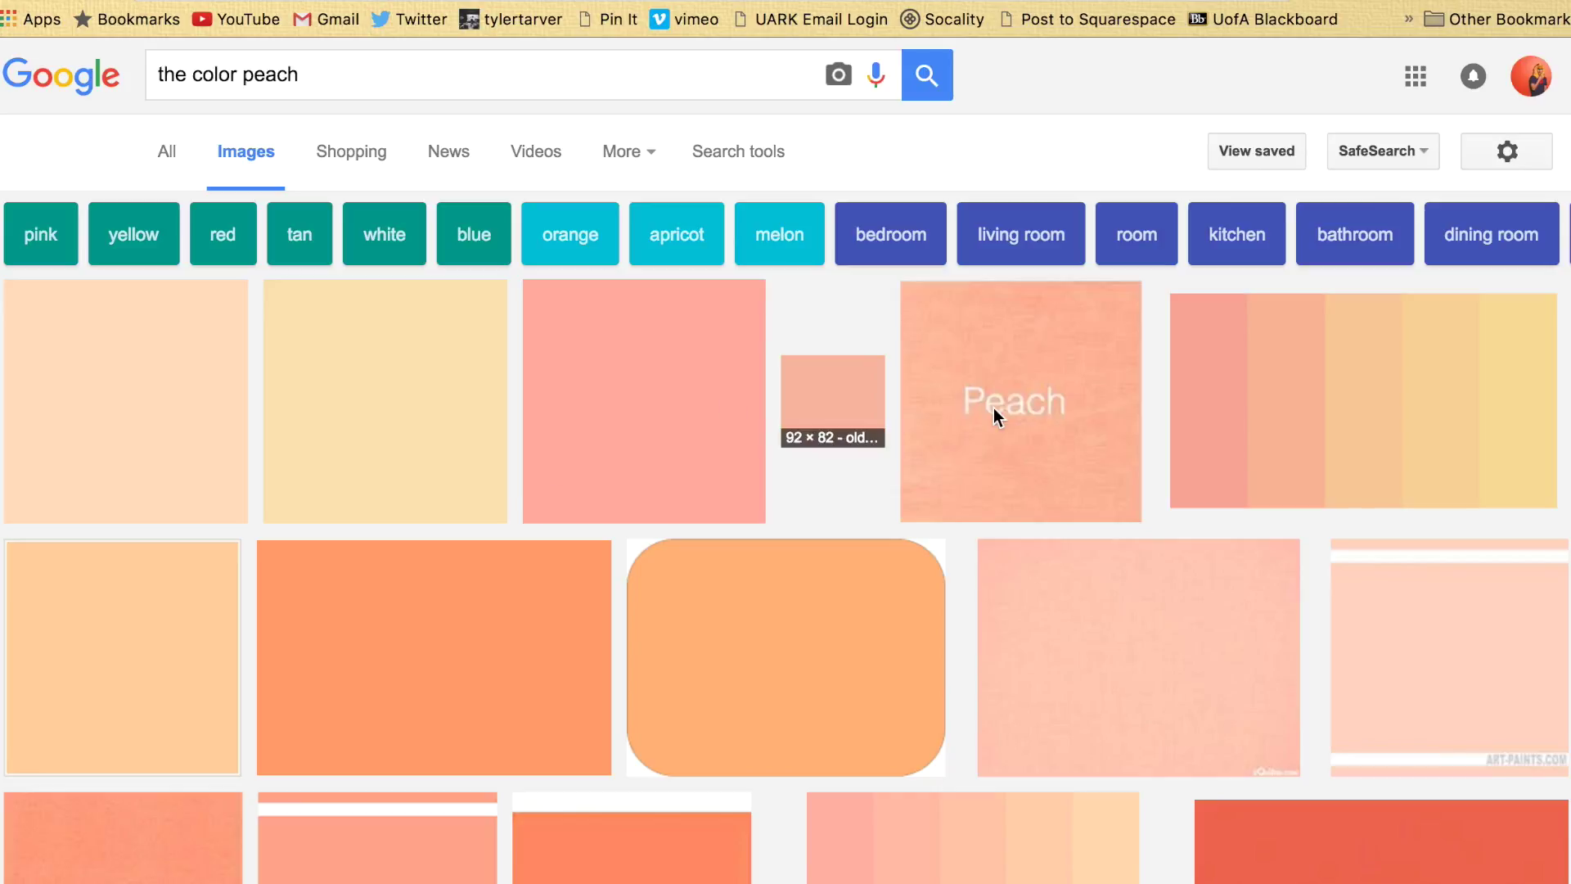
pyautogui.click(1000, 416)
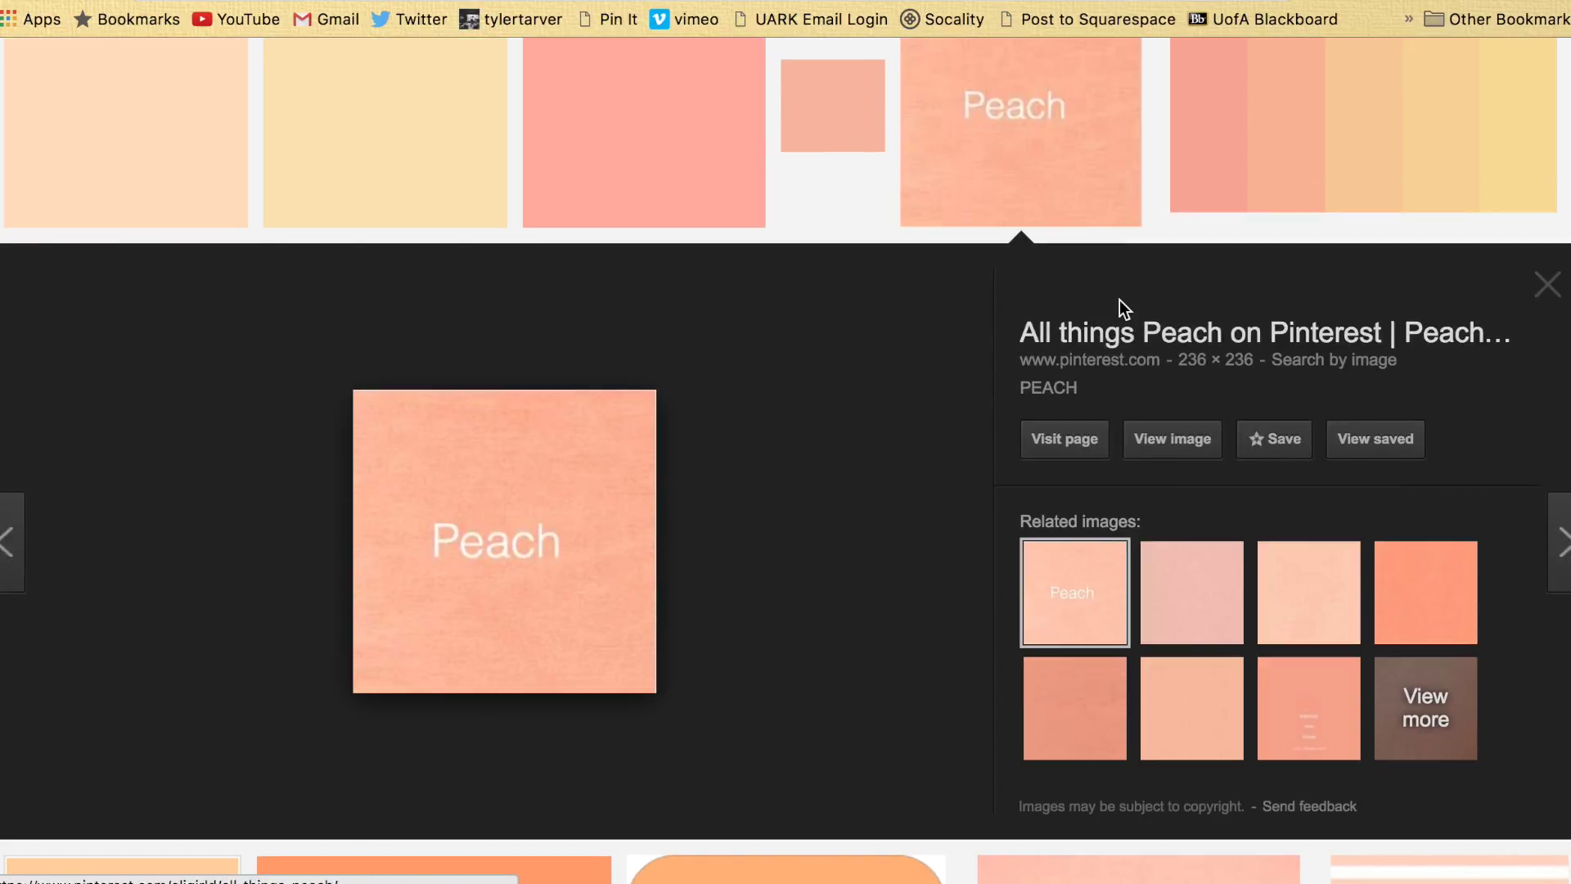
pyautogui.rightClick(1126, 344)
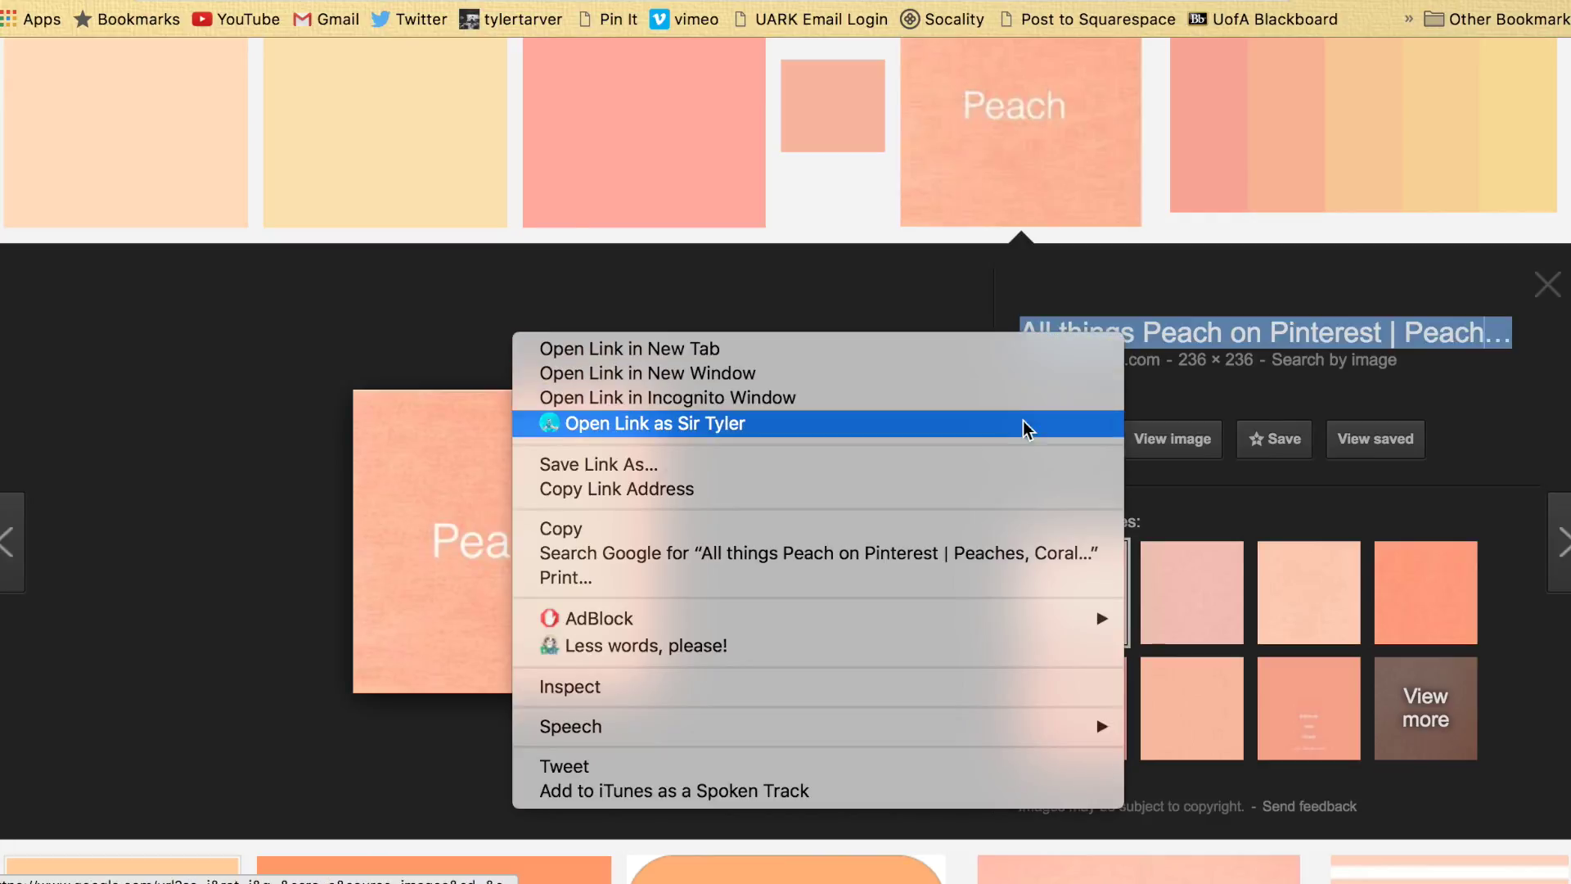
pyautogui.click(986, 498)
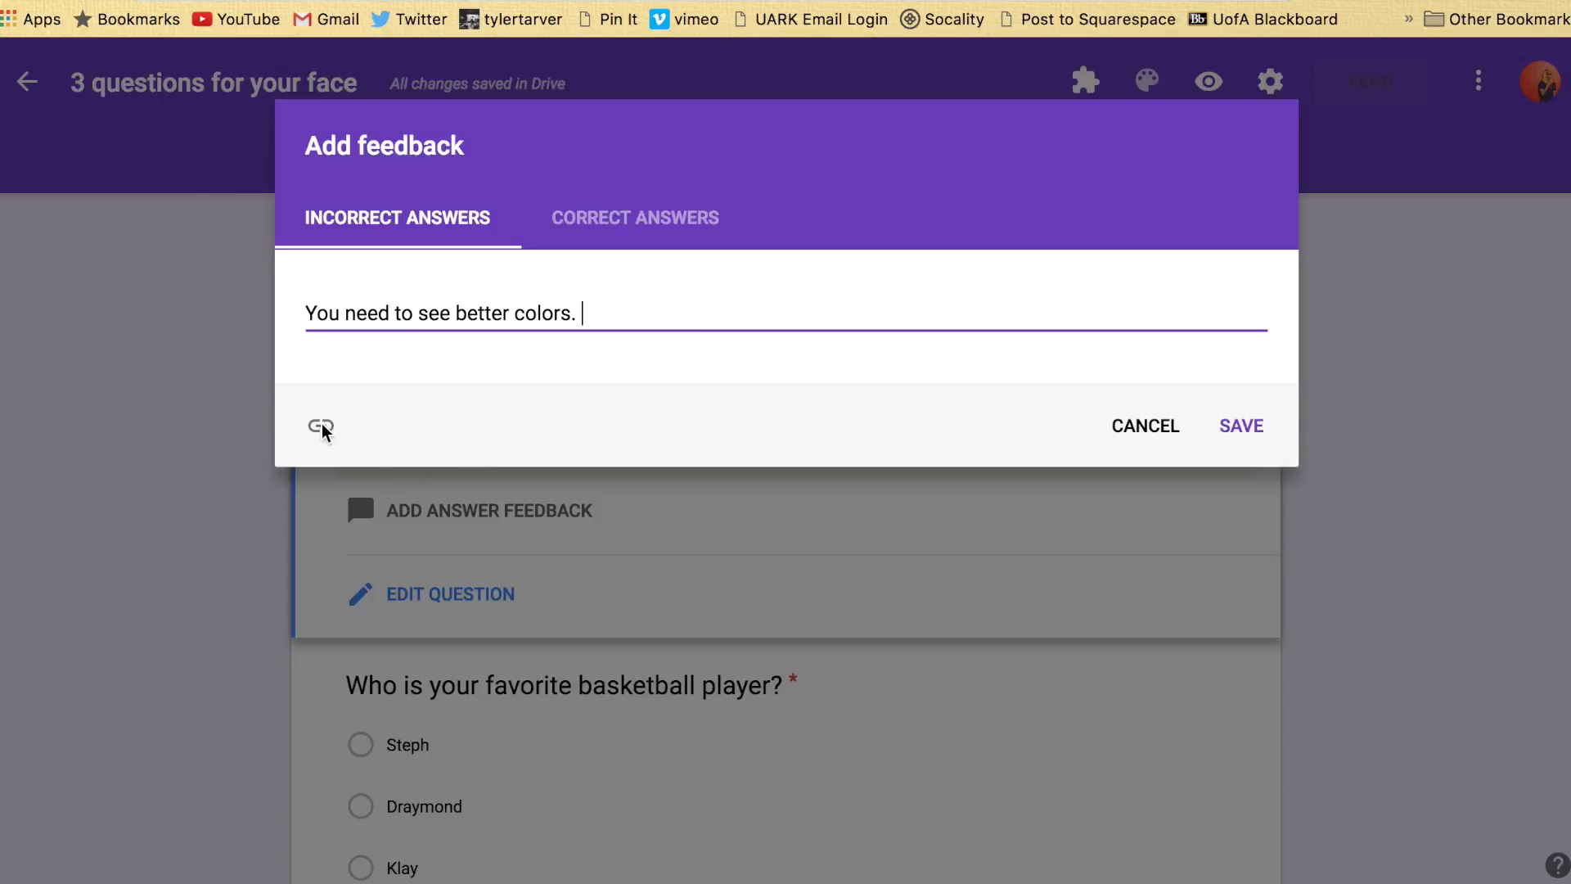
# Paste the peach Pinterest link into the wrong-answer feedback, add it, and save the feedback
pyautogui.click(320, 424)
pyautogui.press('super+v')
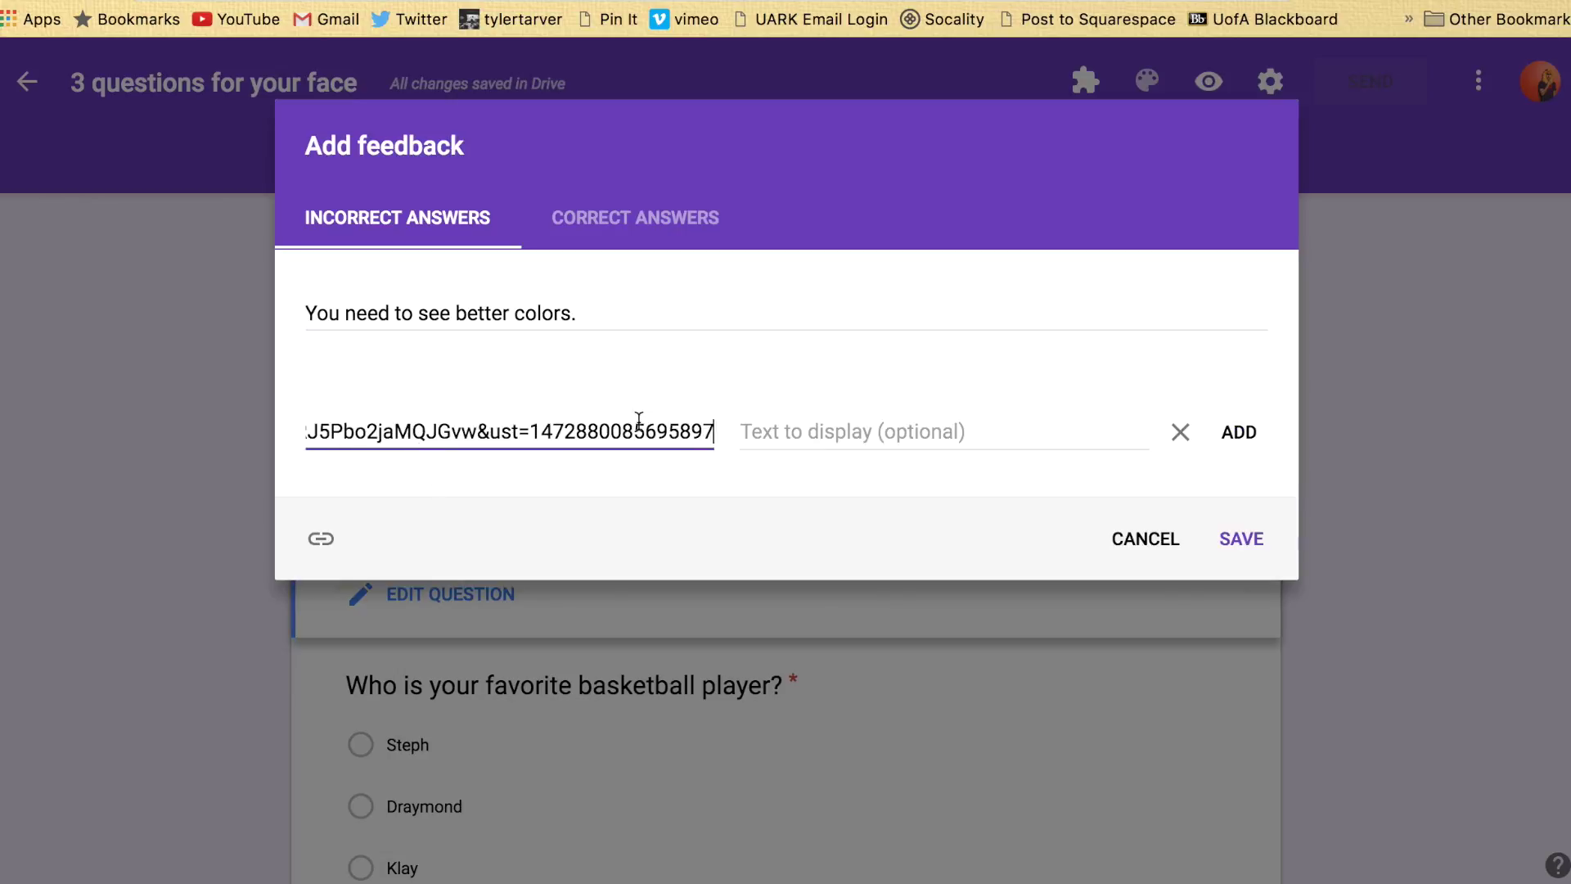
pyautogui.click(852, 432)
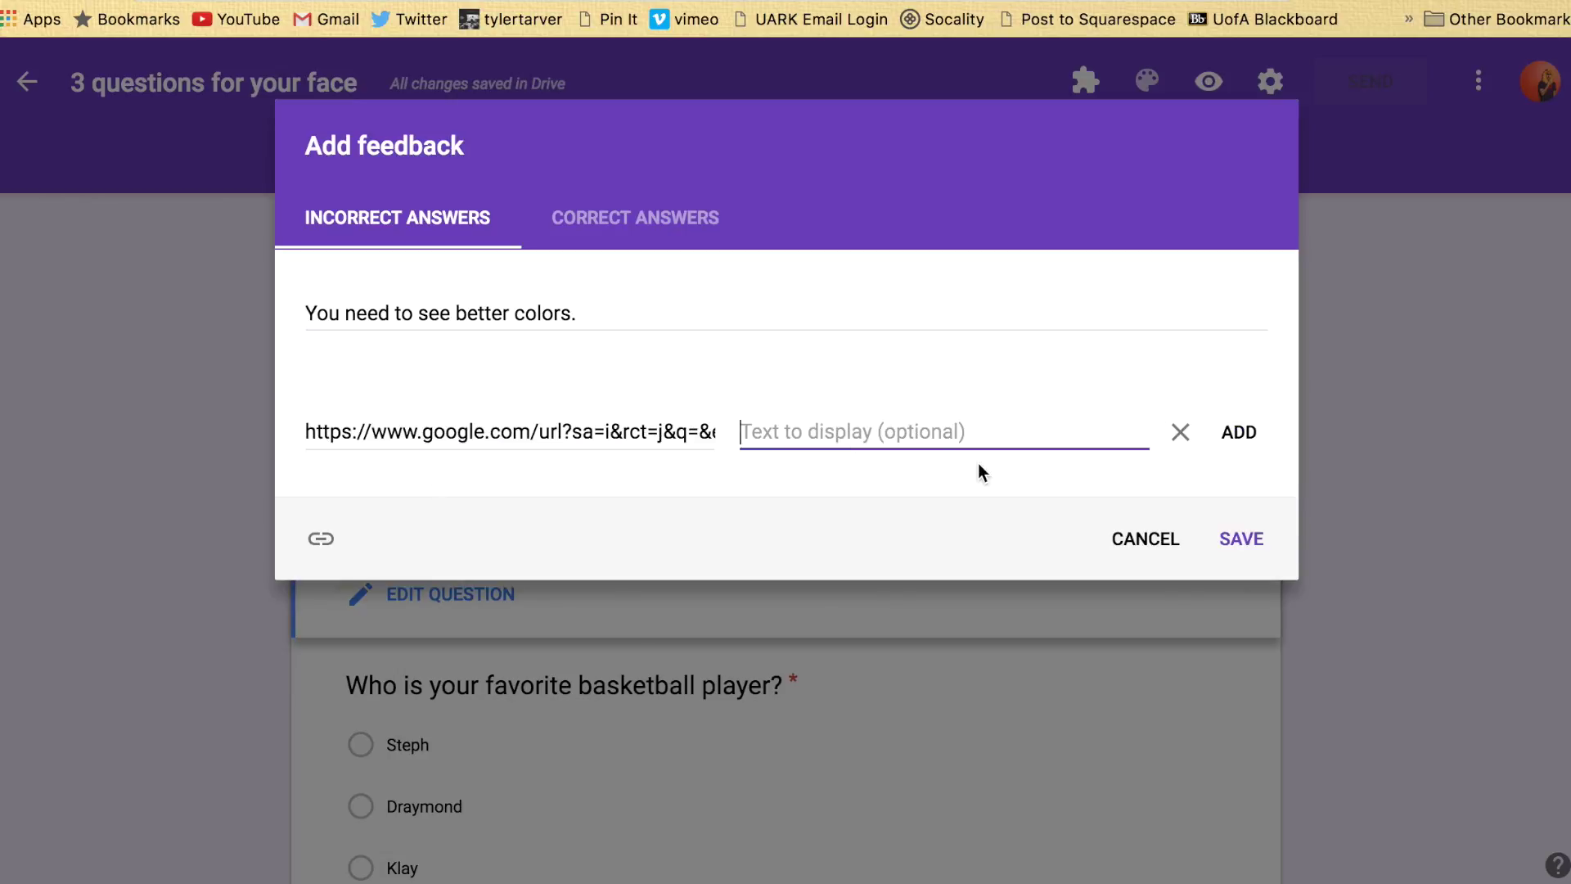
pyautogui.click(1239, 432)
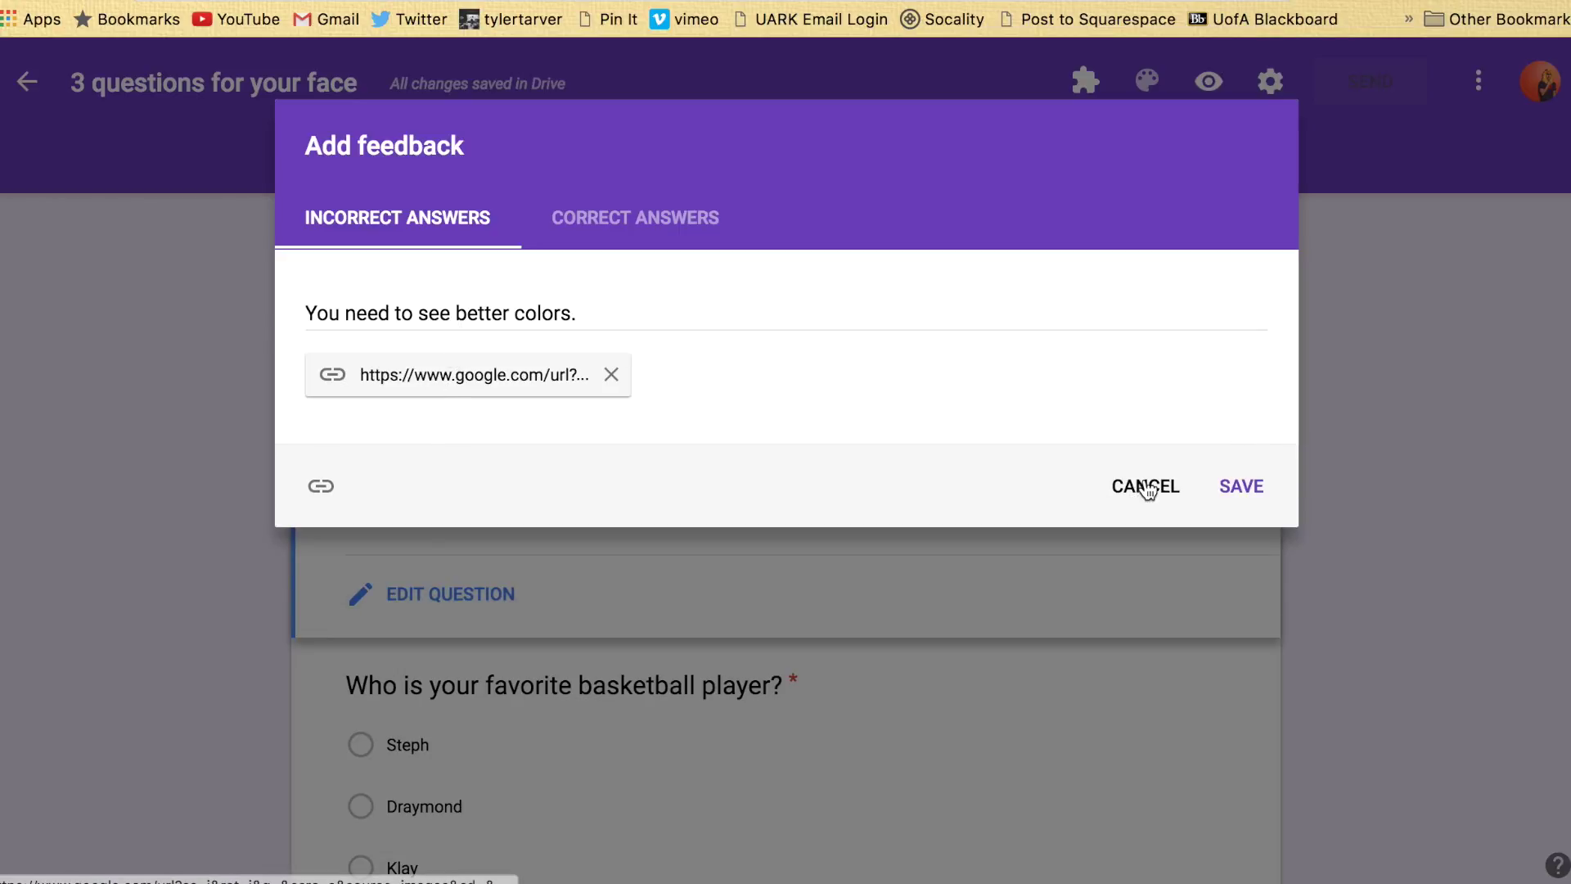
pyautogui.click(1237, 485)
pyautogui.scroll(-7, 647, 585)
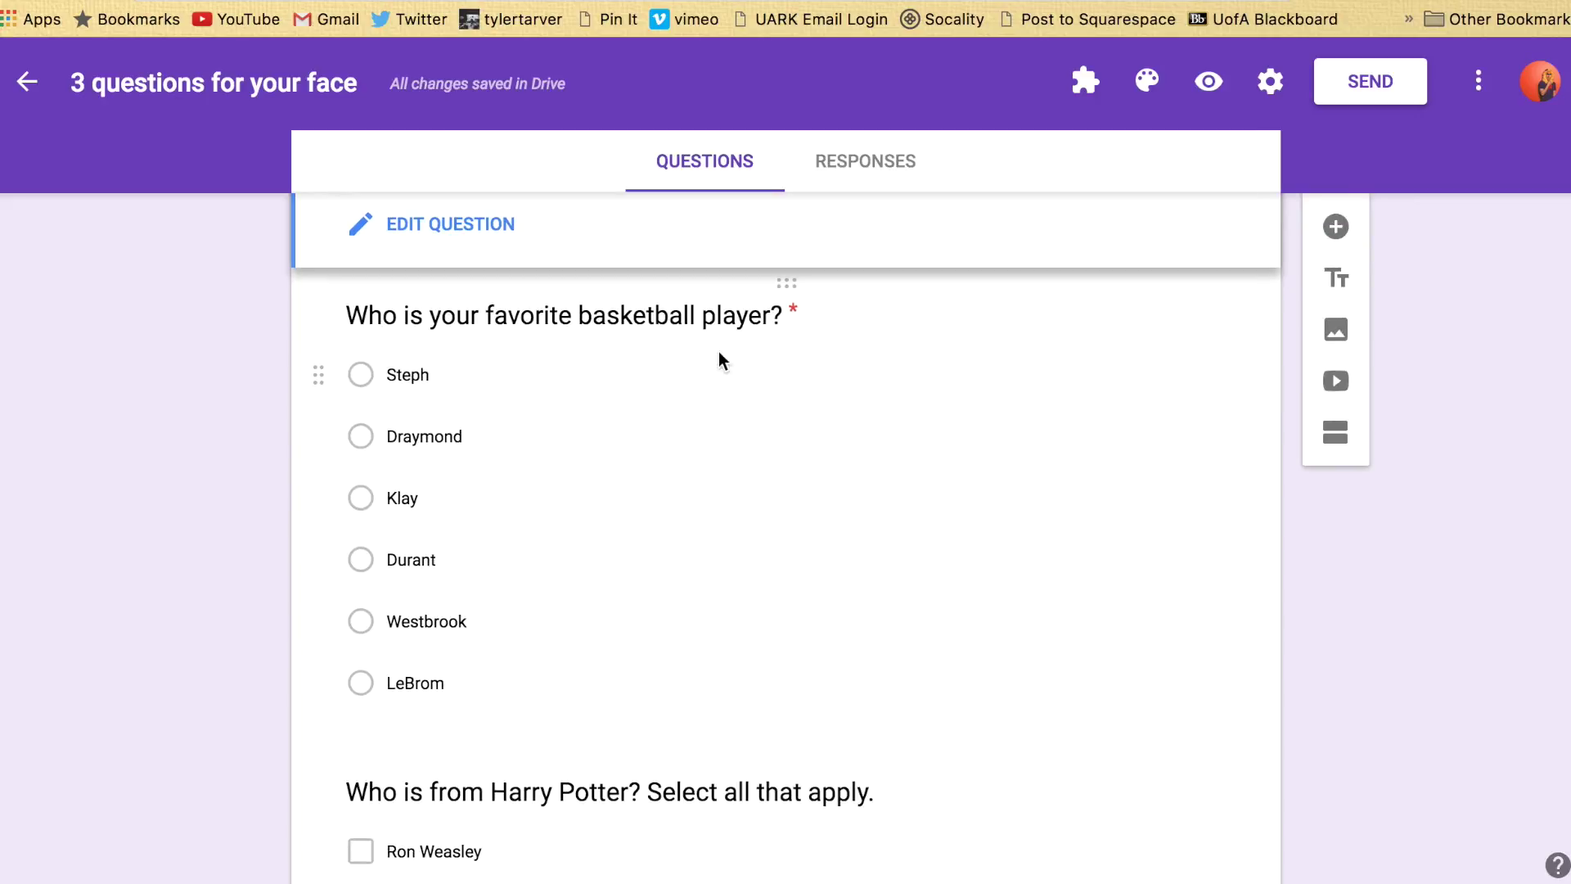
# Review the basketball question's answer key: Steph correct, 10 points, with correct-answer feedback
pyautogui.click(769, 311)
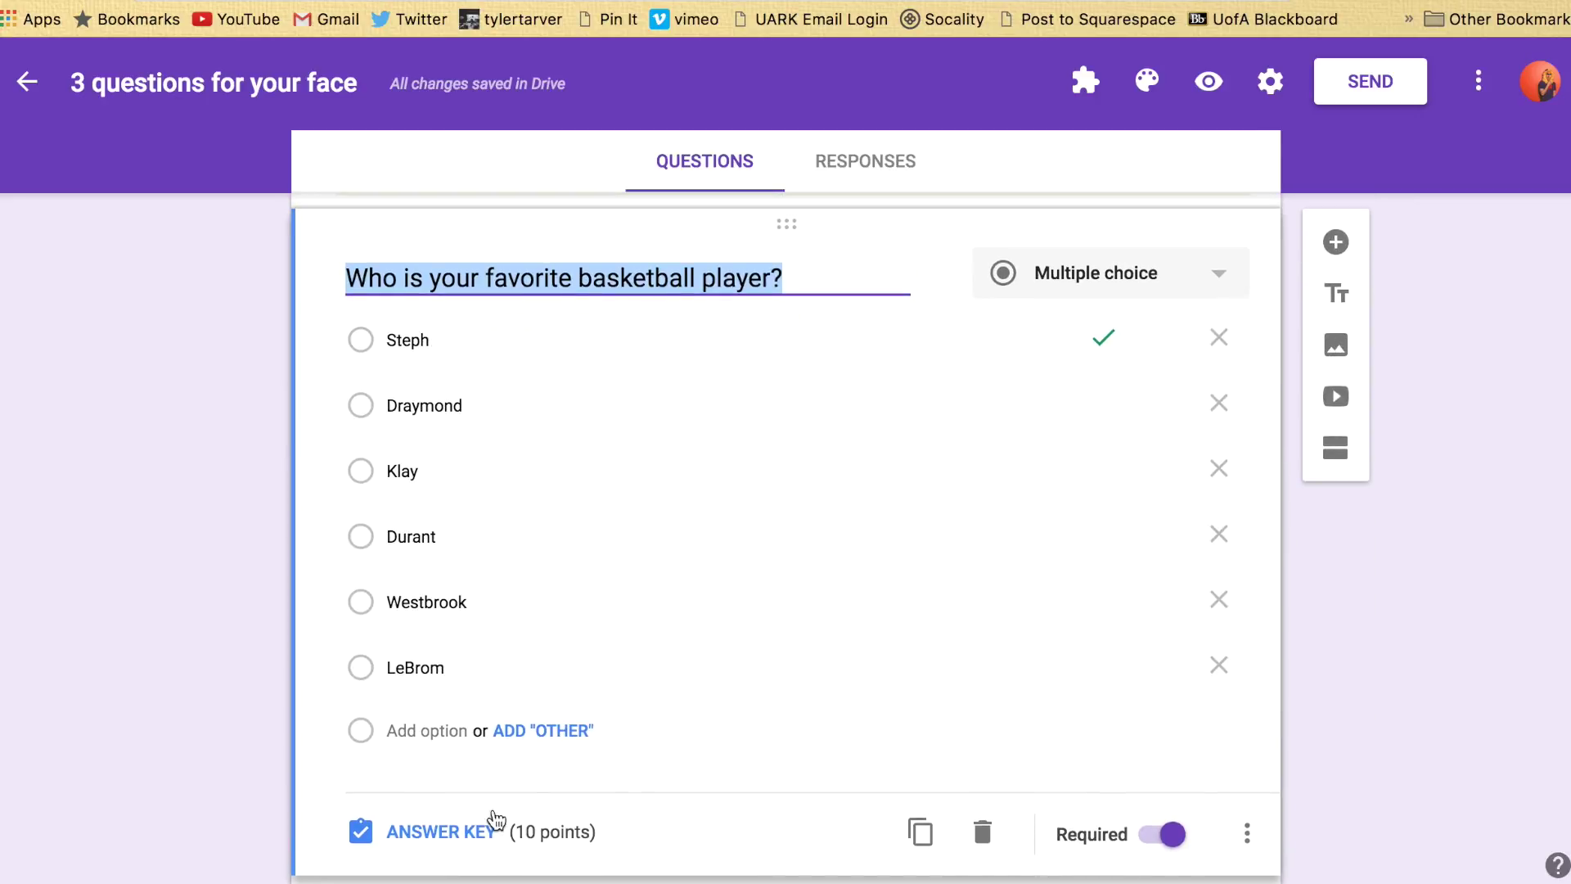
pyautogui.click(473, 829)
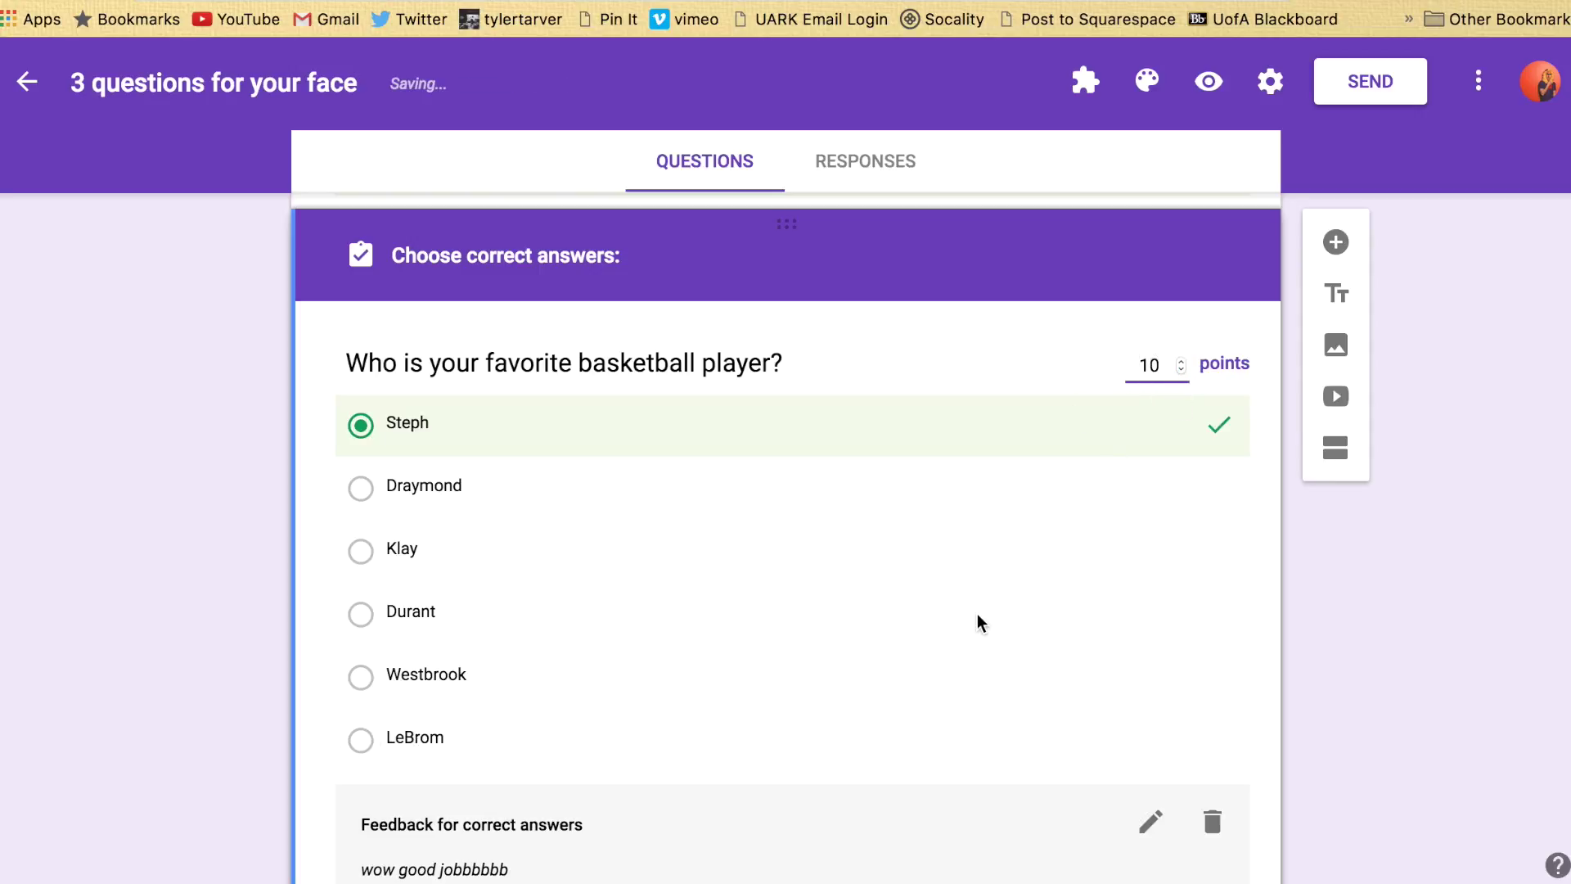
pyautogui.scroll(-3, 977, 614)
pyautogui.scroll(-2, 498, 709)
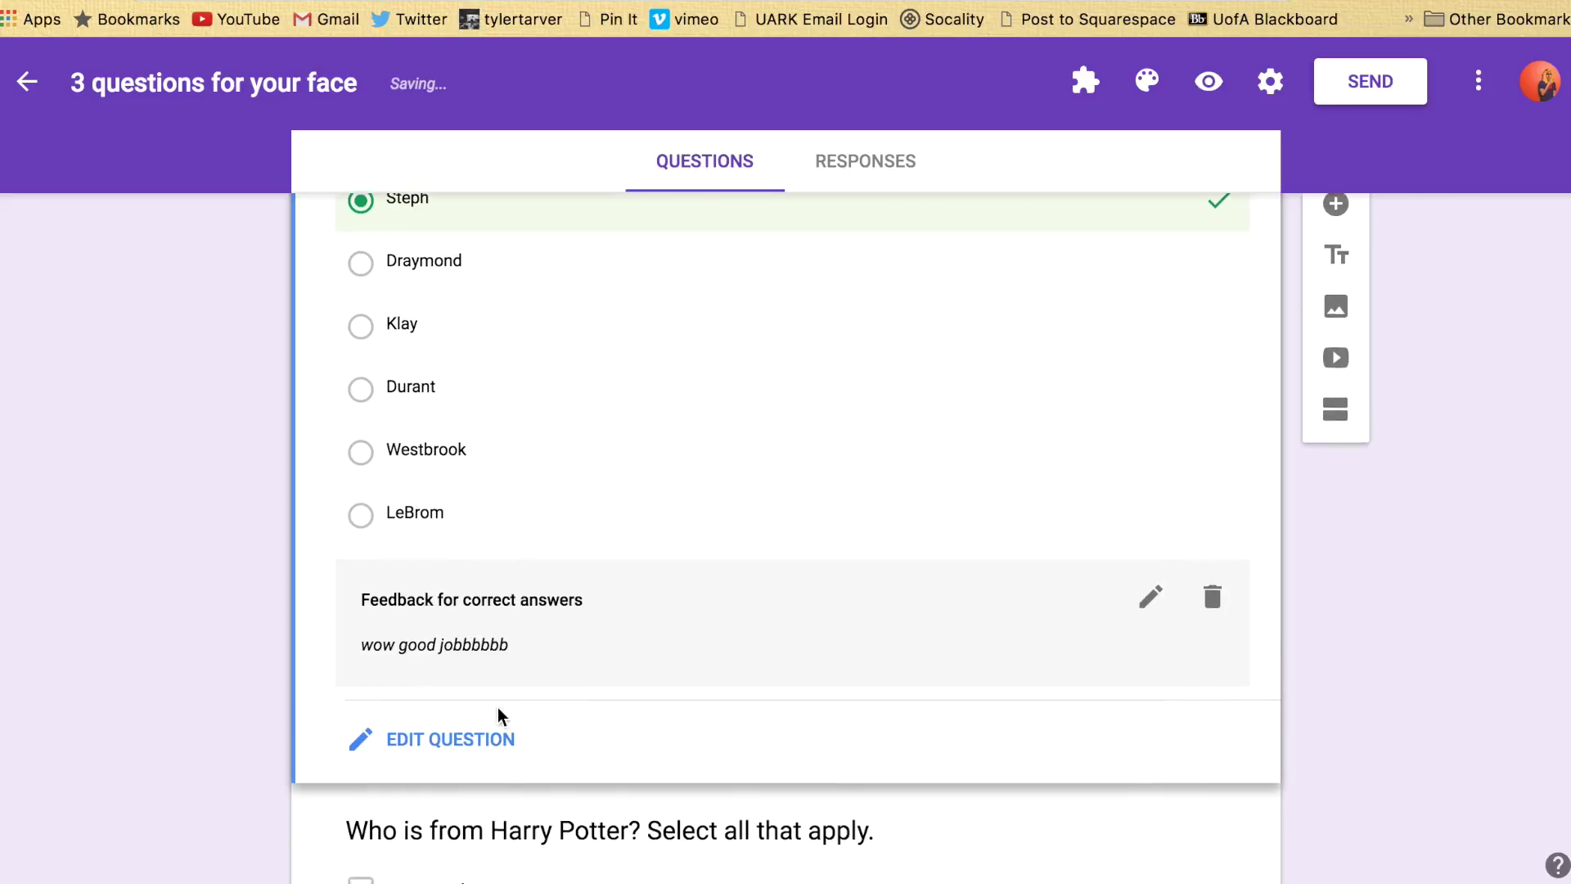
pyautogui.scroll(5, 606, 527)
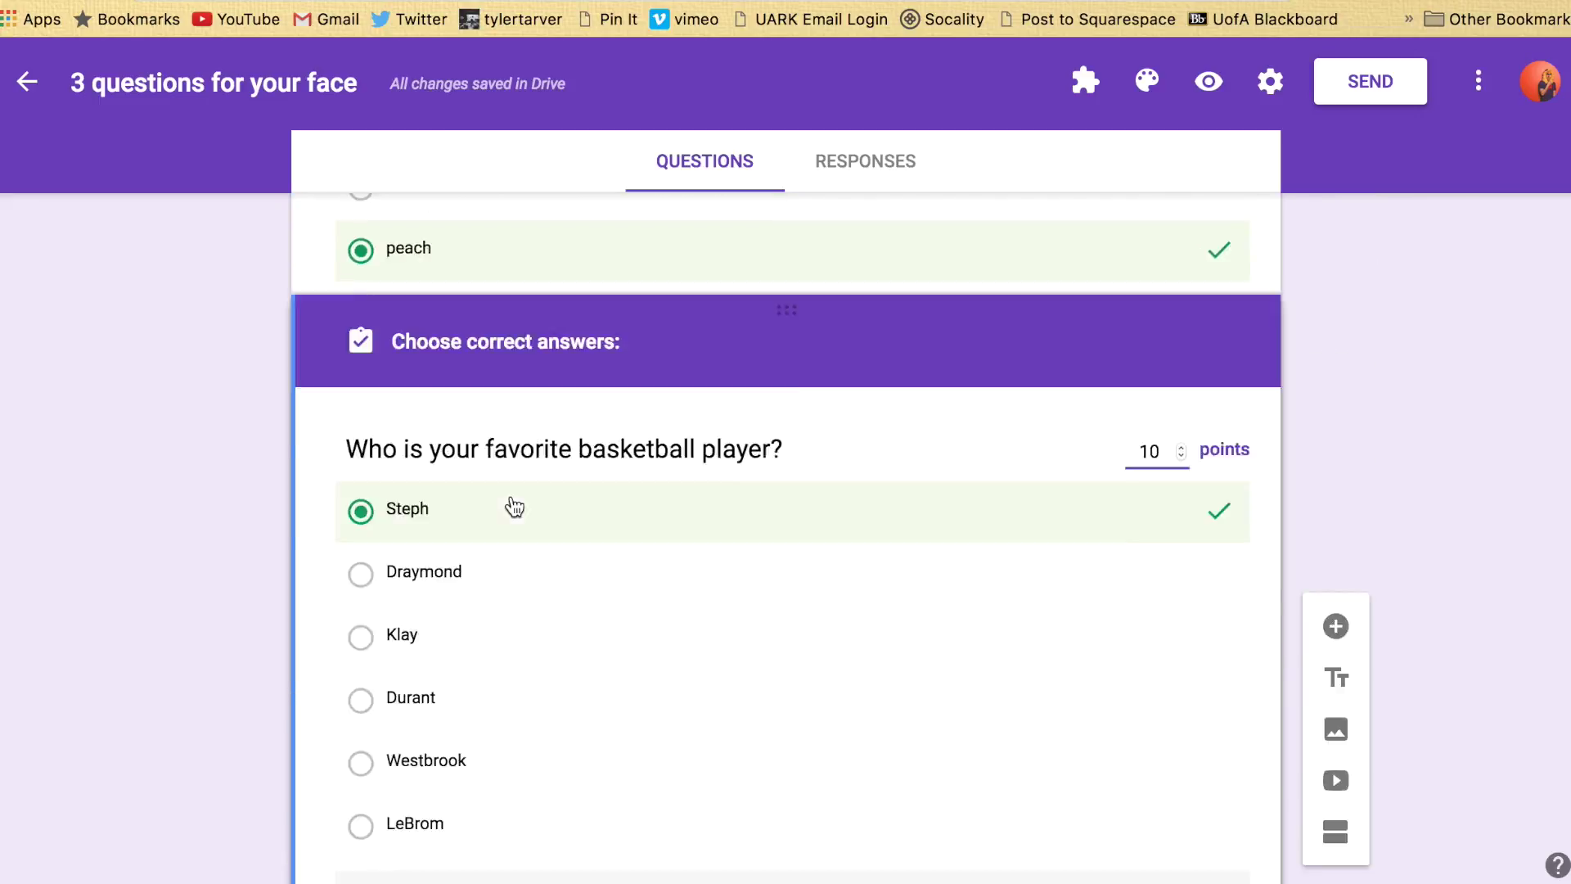
pyautogui.scroll(-4, 511, 494)
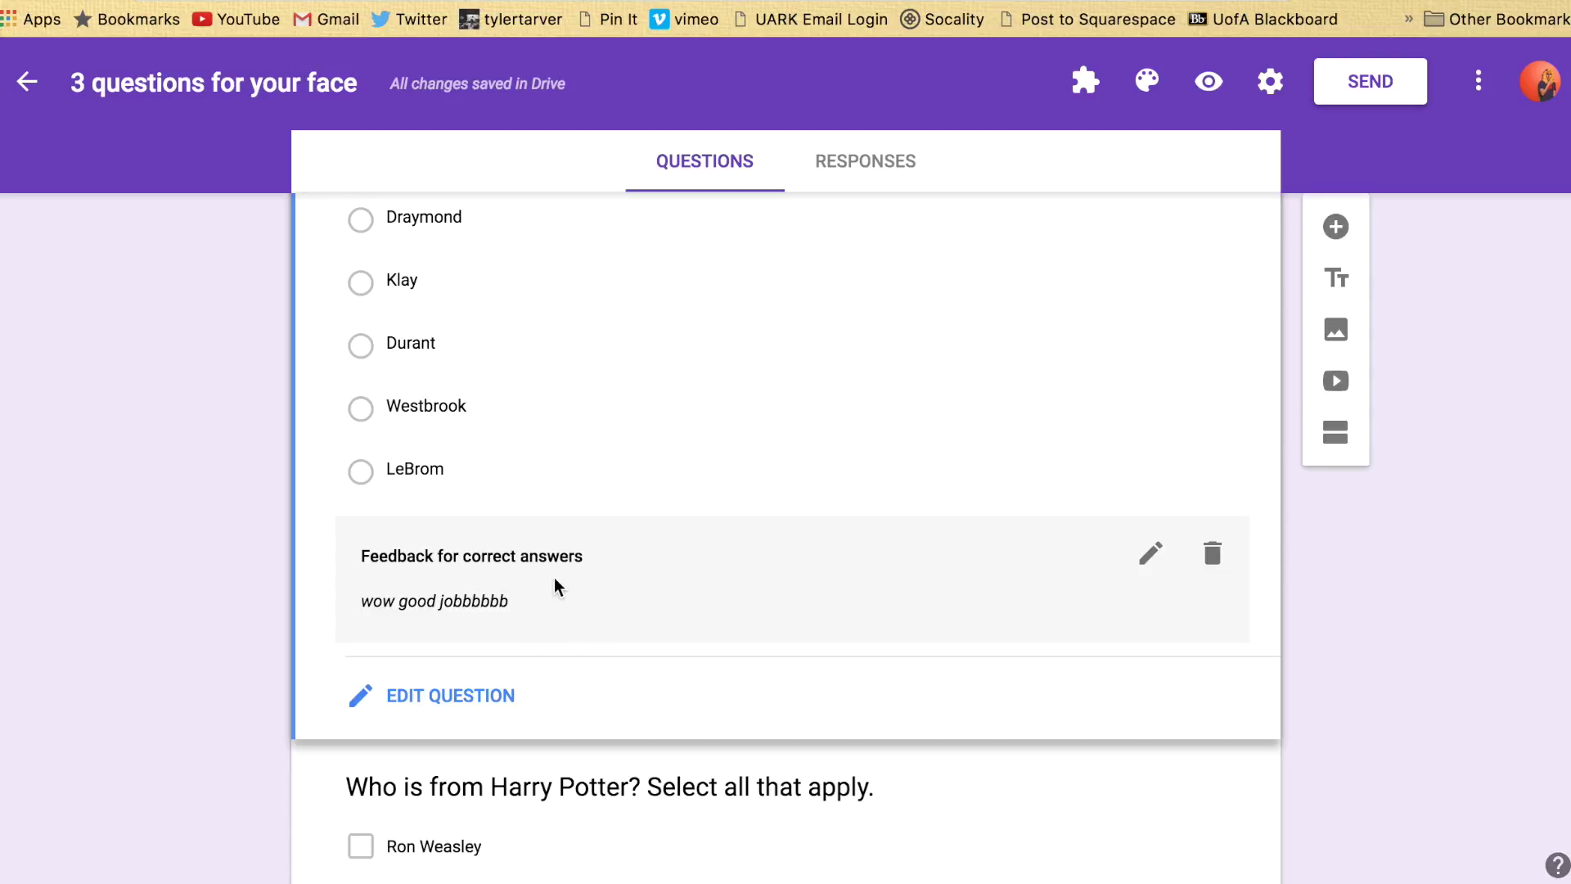
pyautogui.scroll(-6, 555, 586)
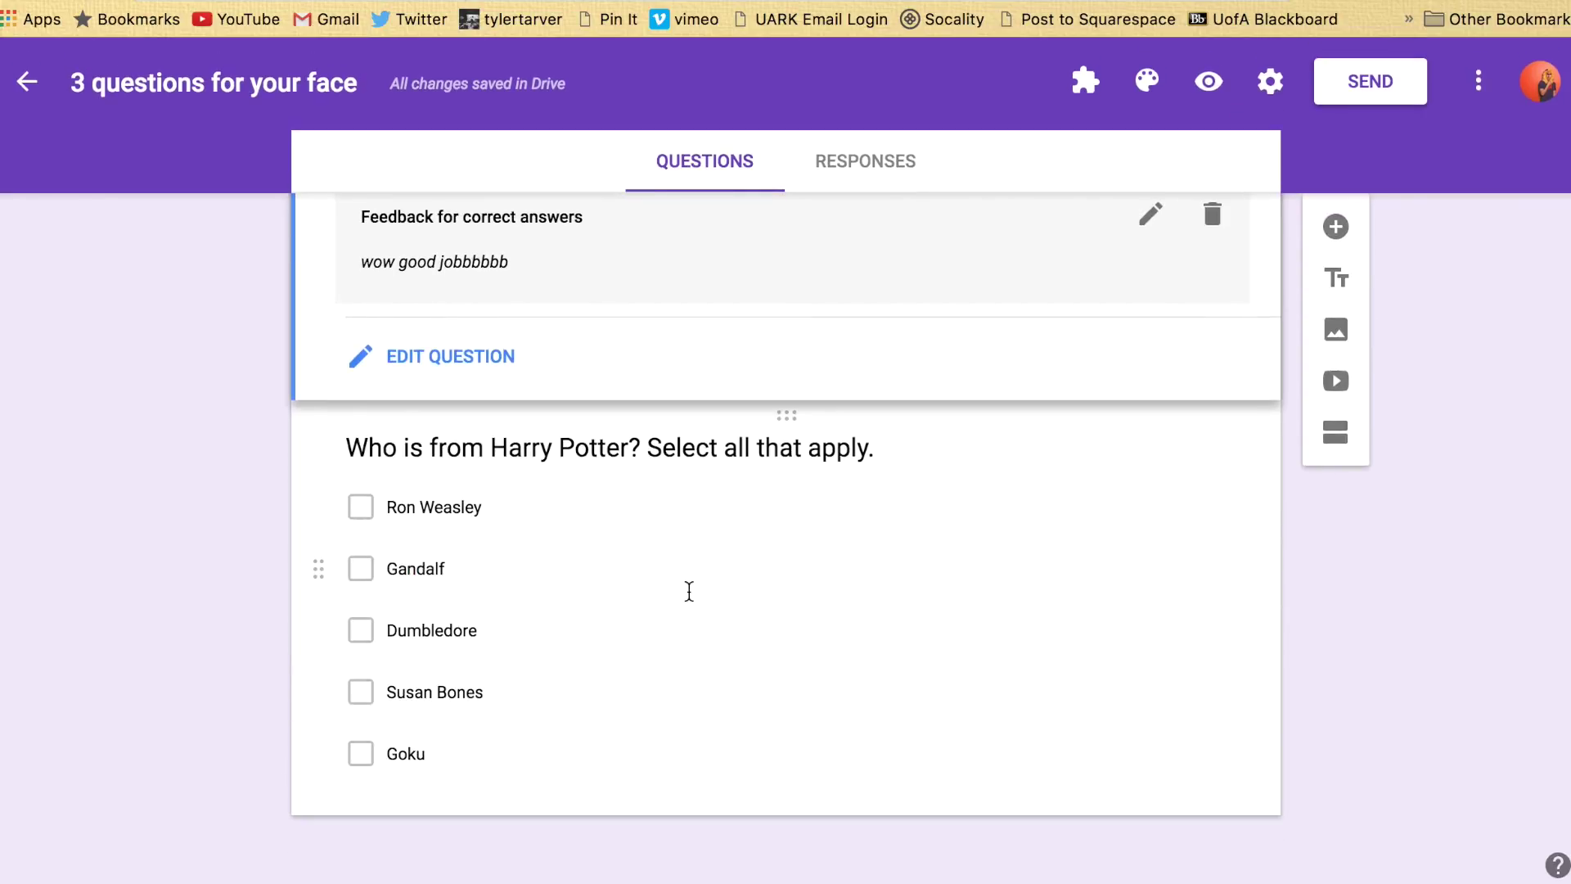
pyautogui.click(592, 601)
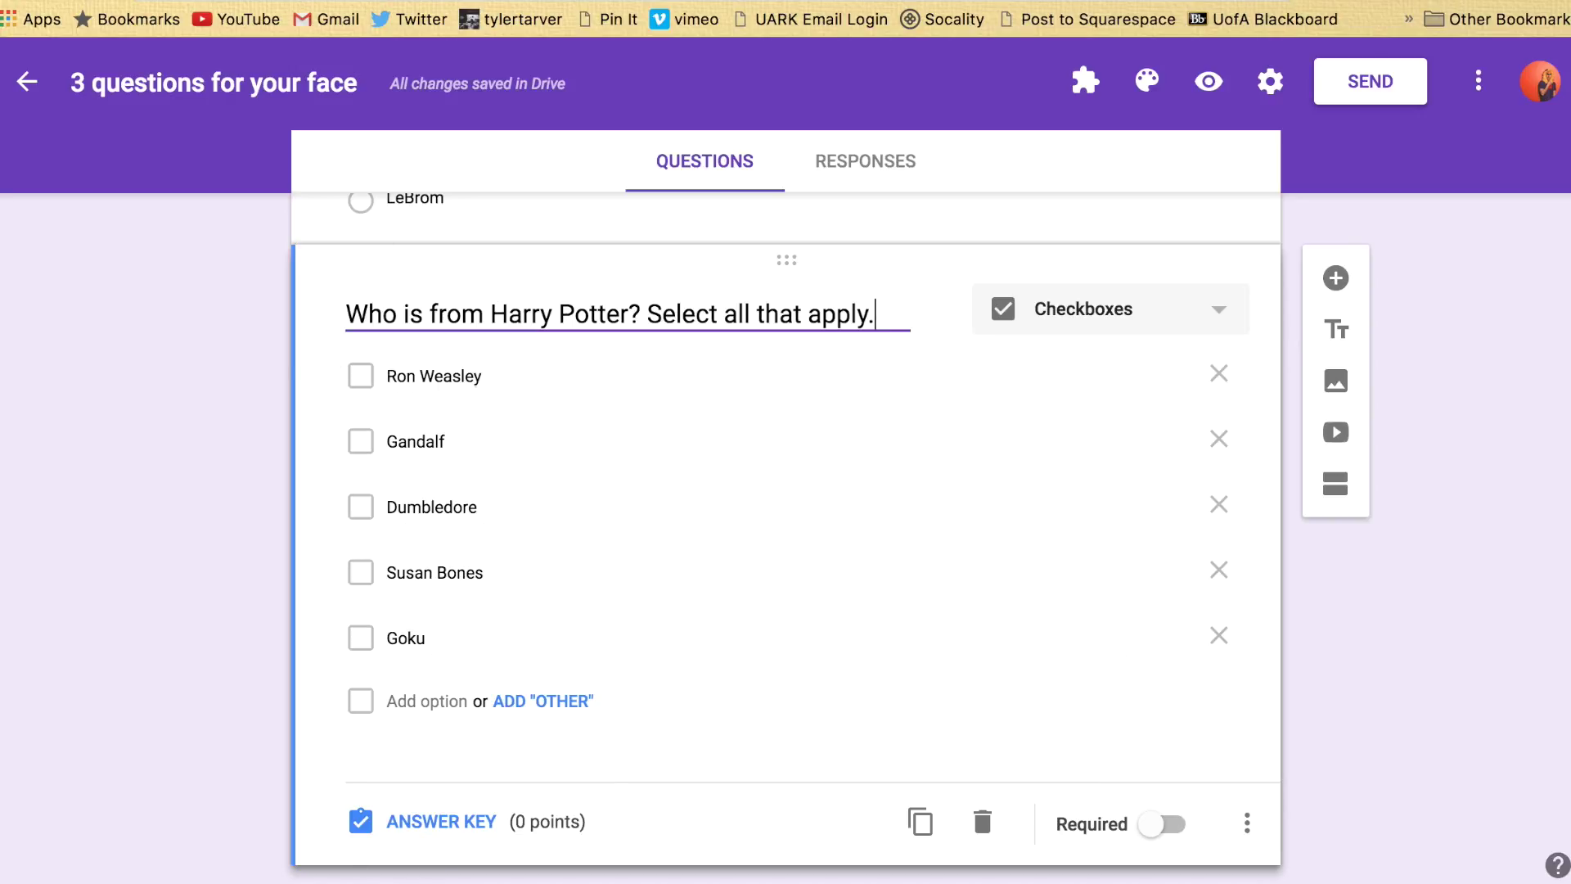
# Check Ron Weasley, Dumbledore and Susan Bones as correct answers in the Harry Potter answer key
pyautogui.click(456, 822)
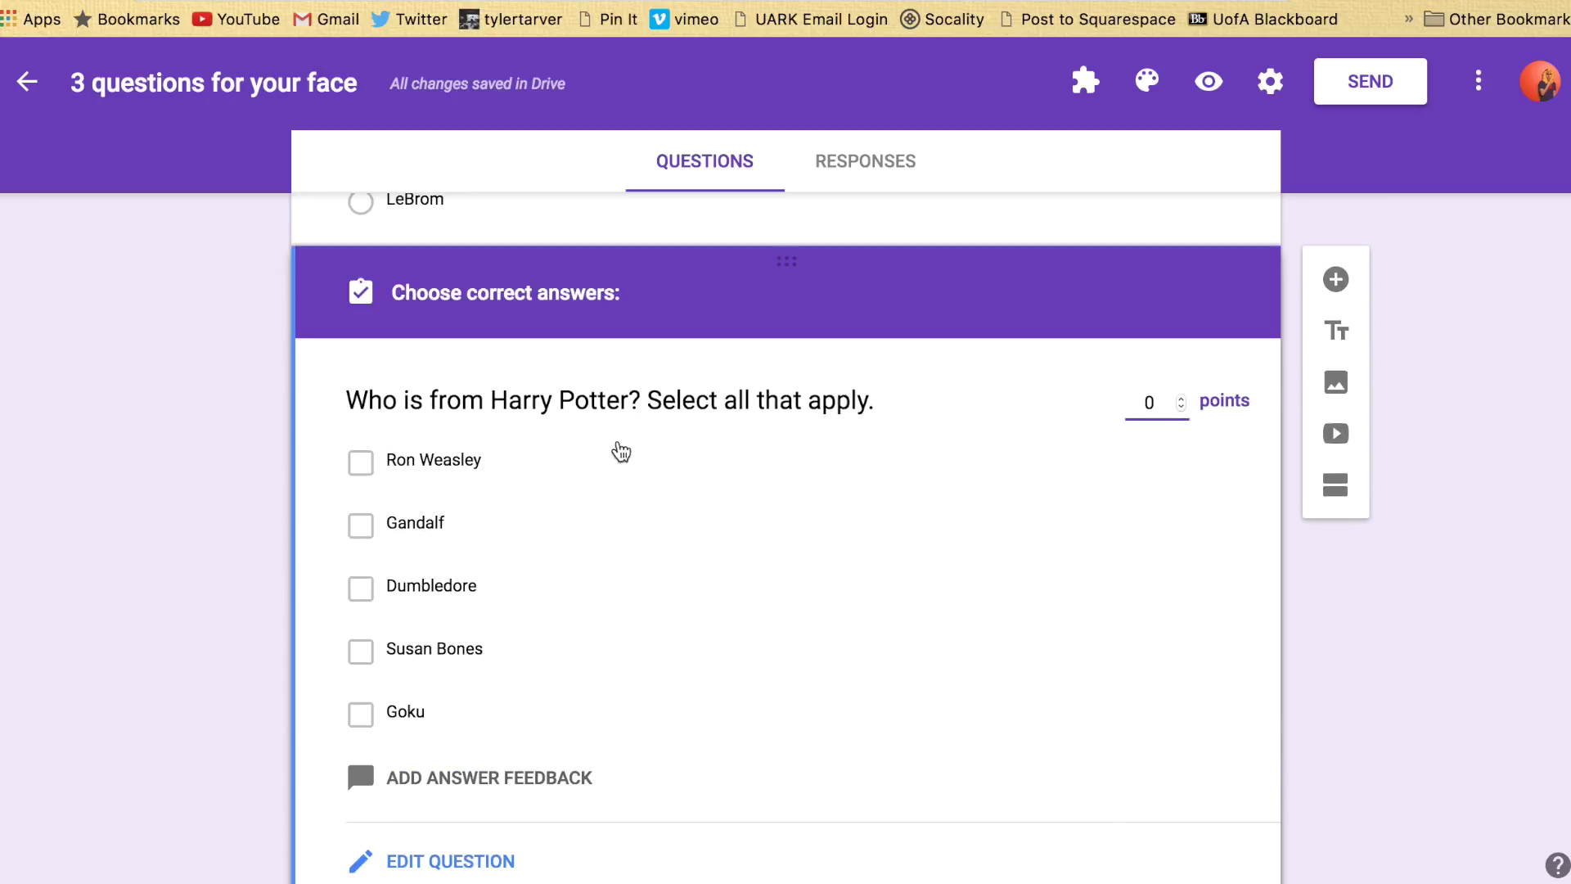
pyautogui.click(361, 464)
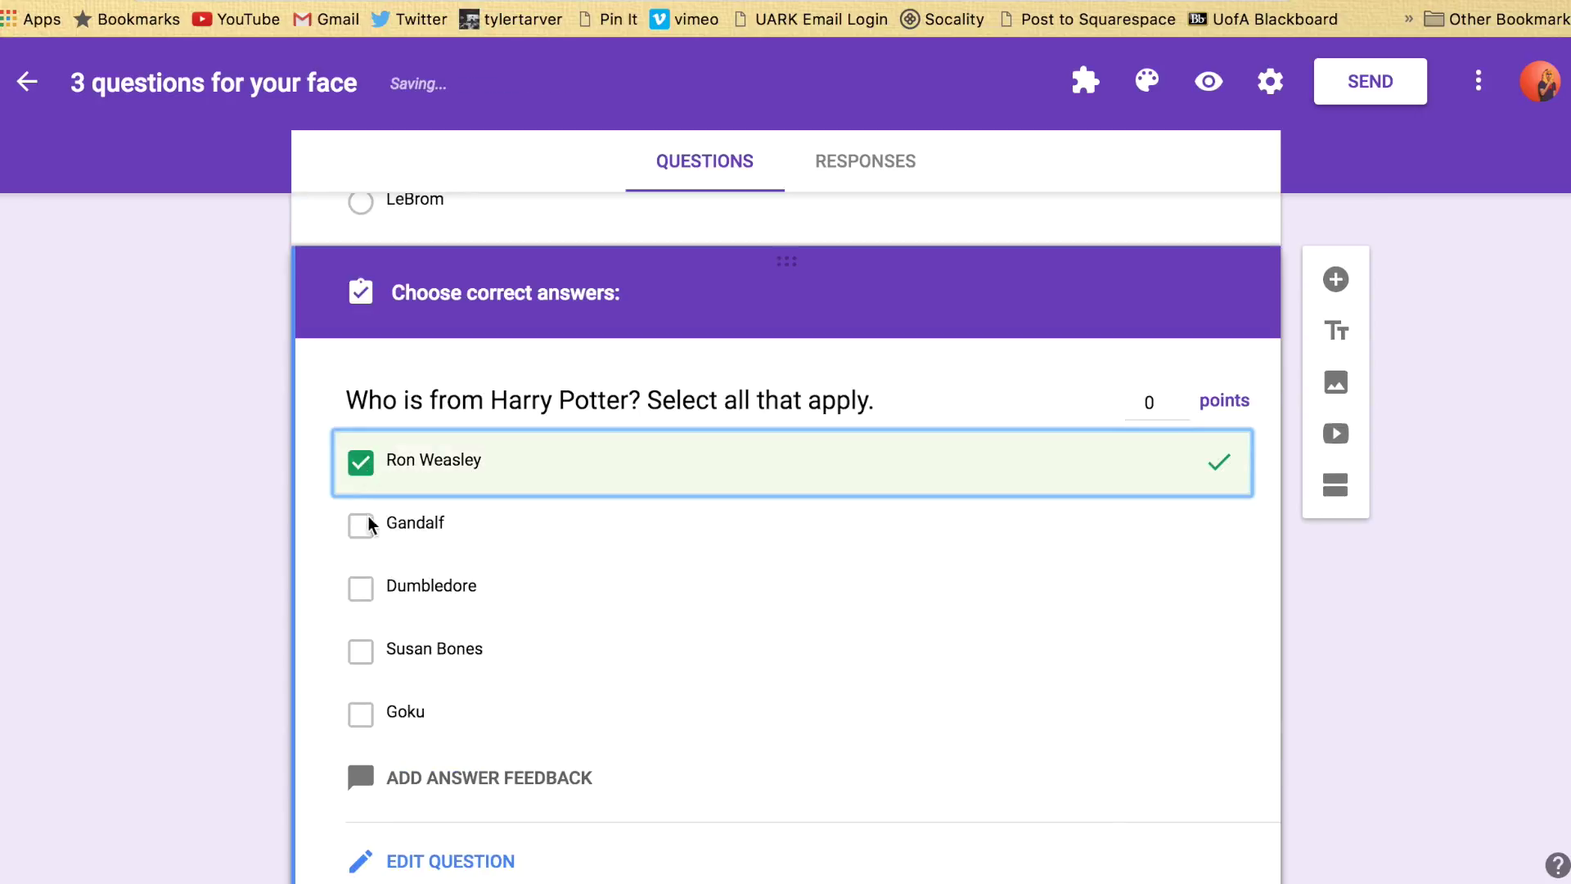
pyautogui.click(365, 591)
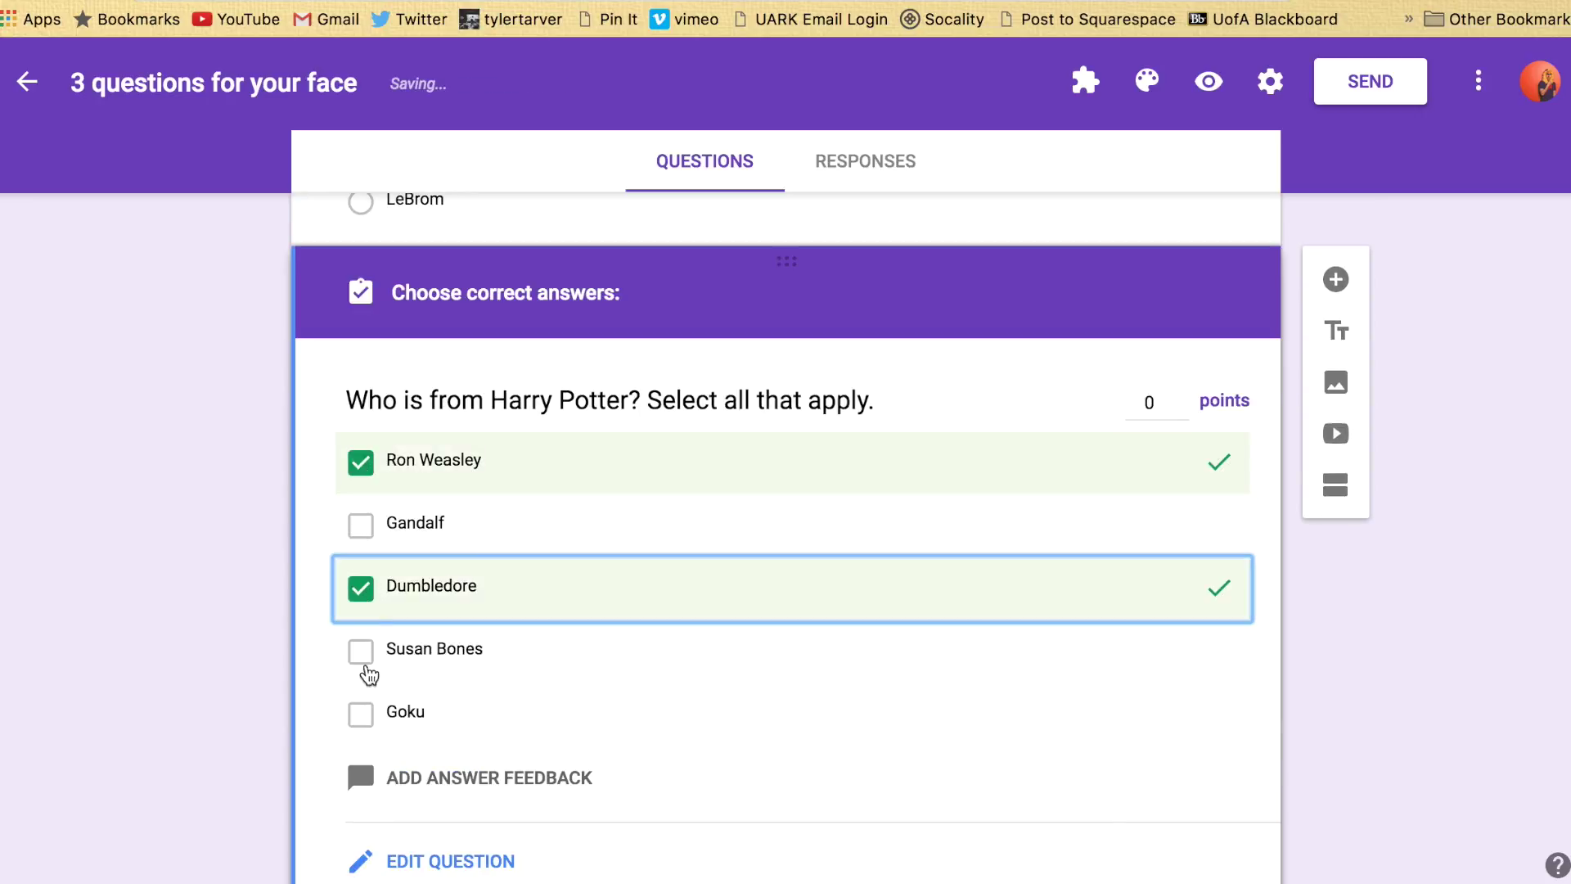
pyautogui.click(362, 652)
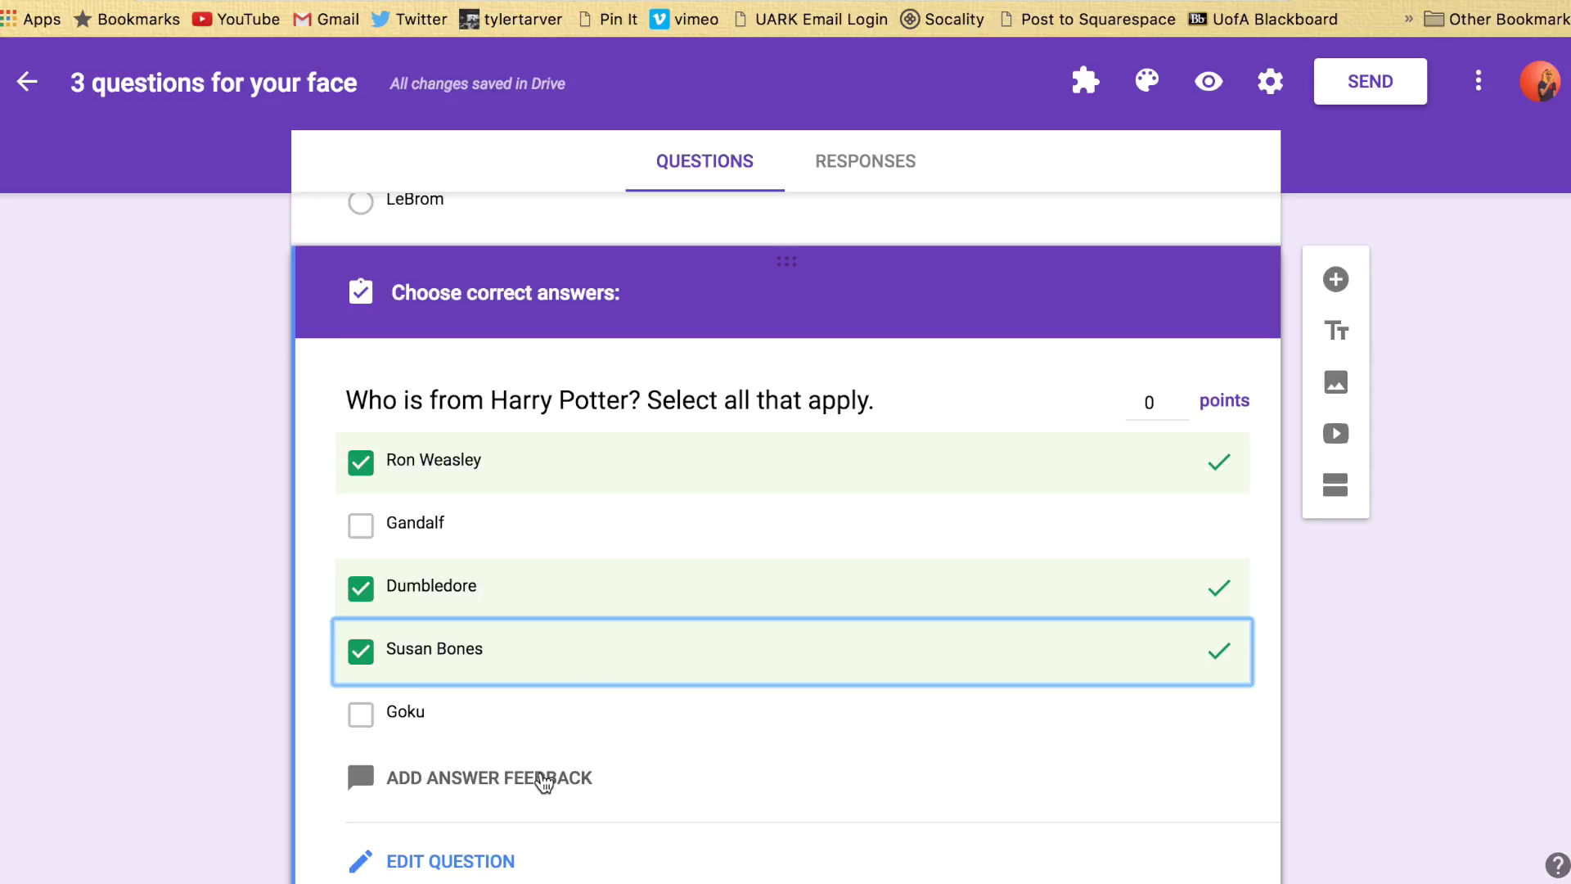
pyautogui.click(540, 778)
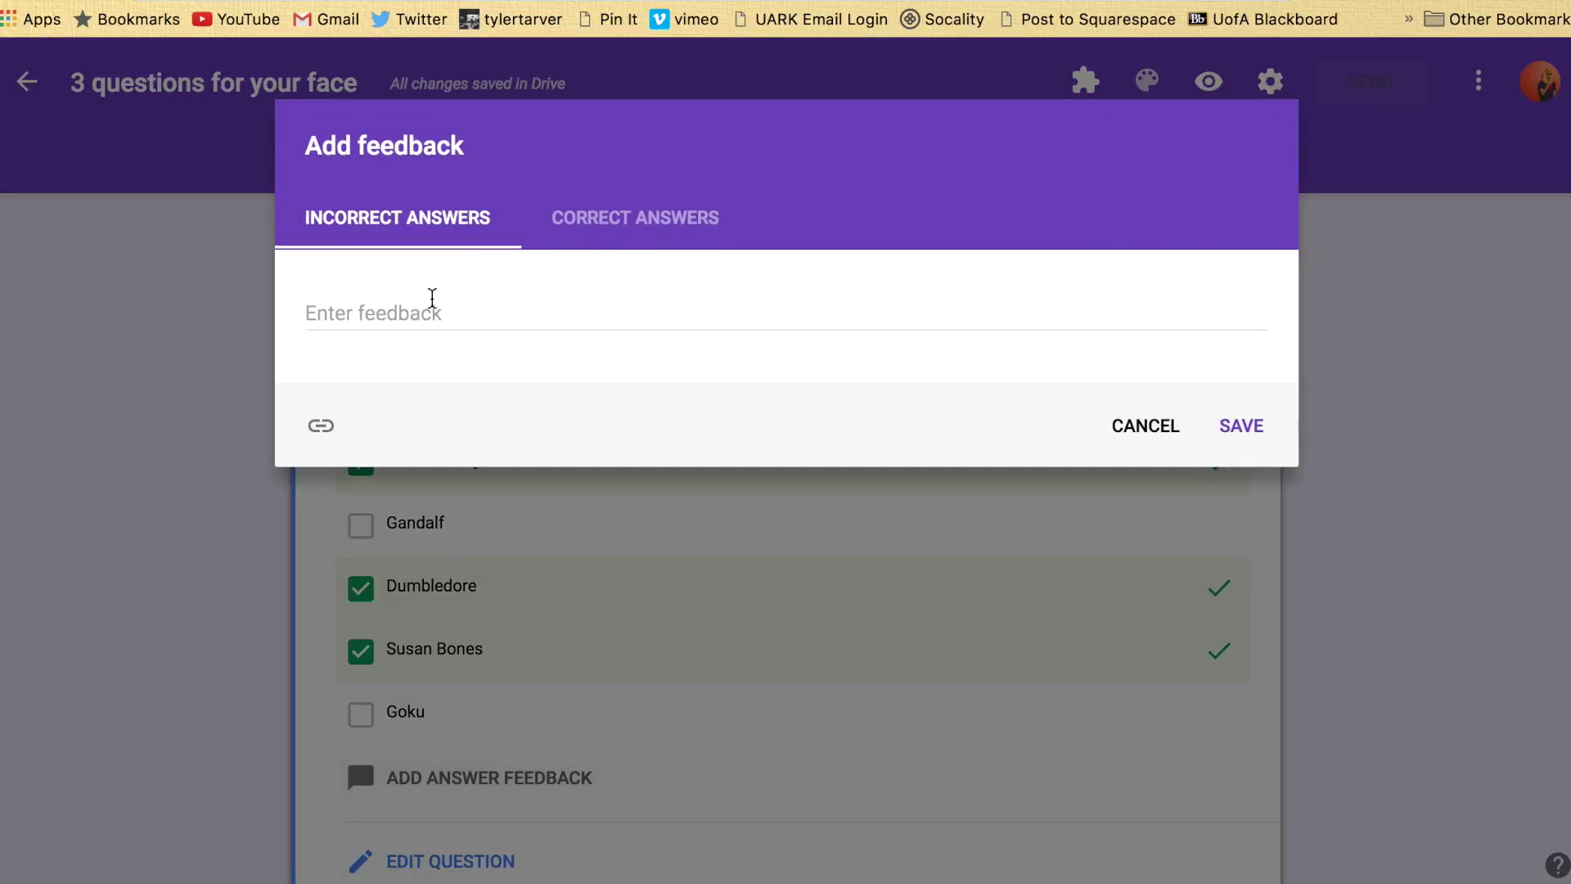
# Type 'watch all of this' as the Harry Potter question's incorrect-answer feedback
pyautogui.click(414, 312)
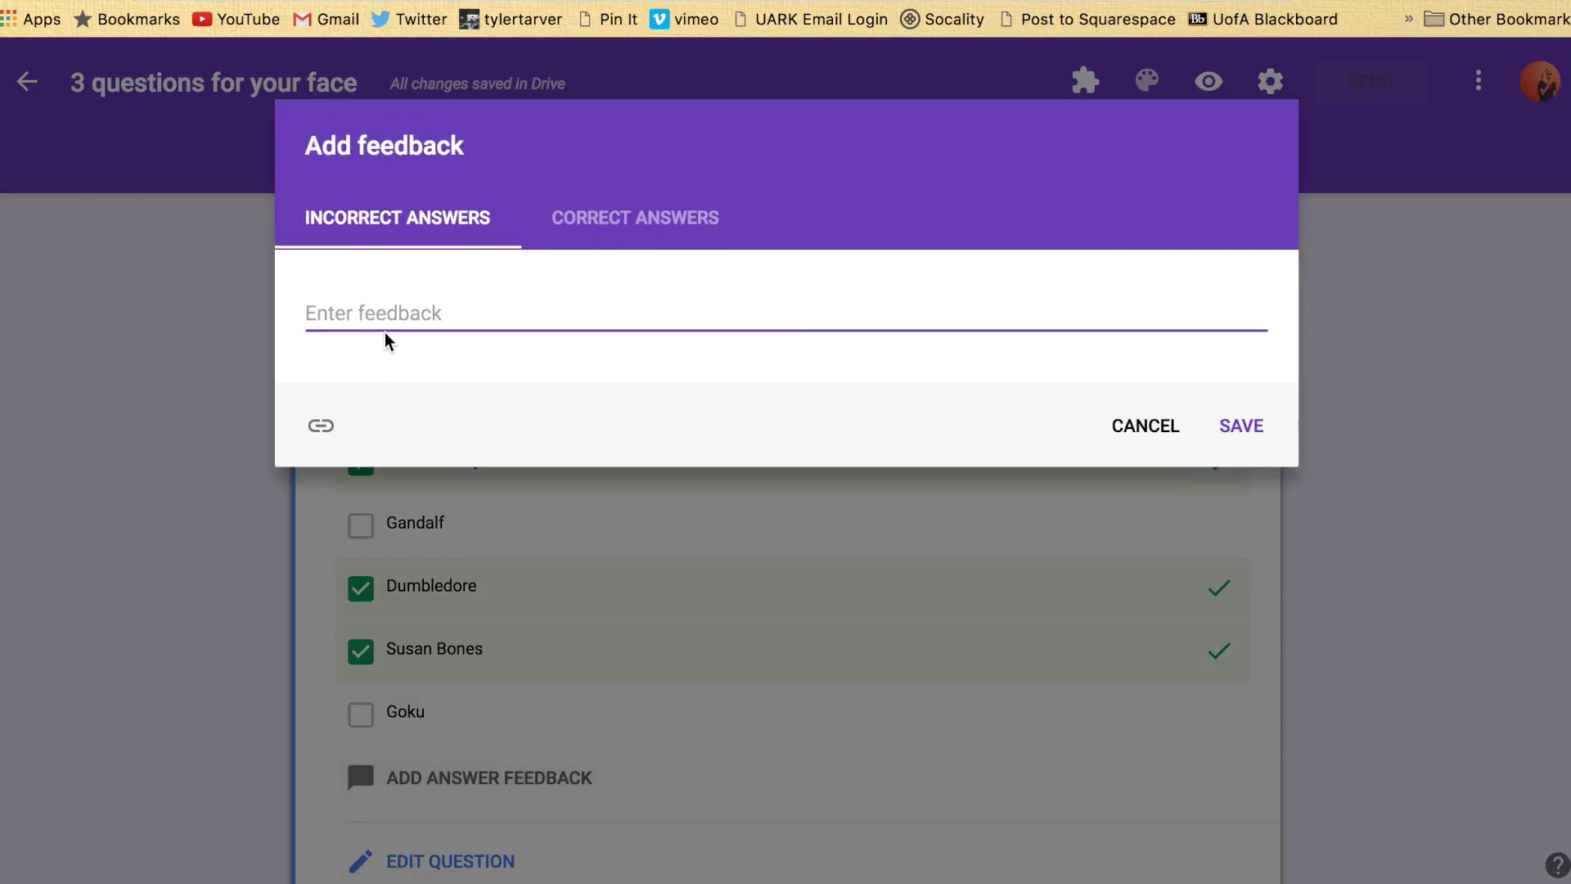
pyautogui.write('watc')
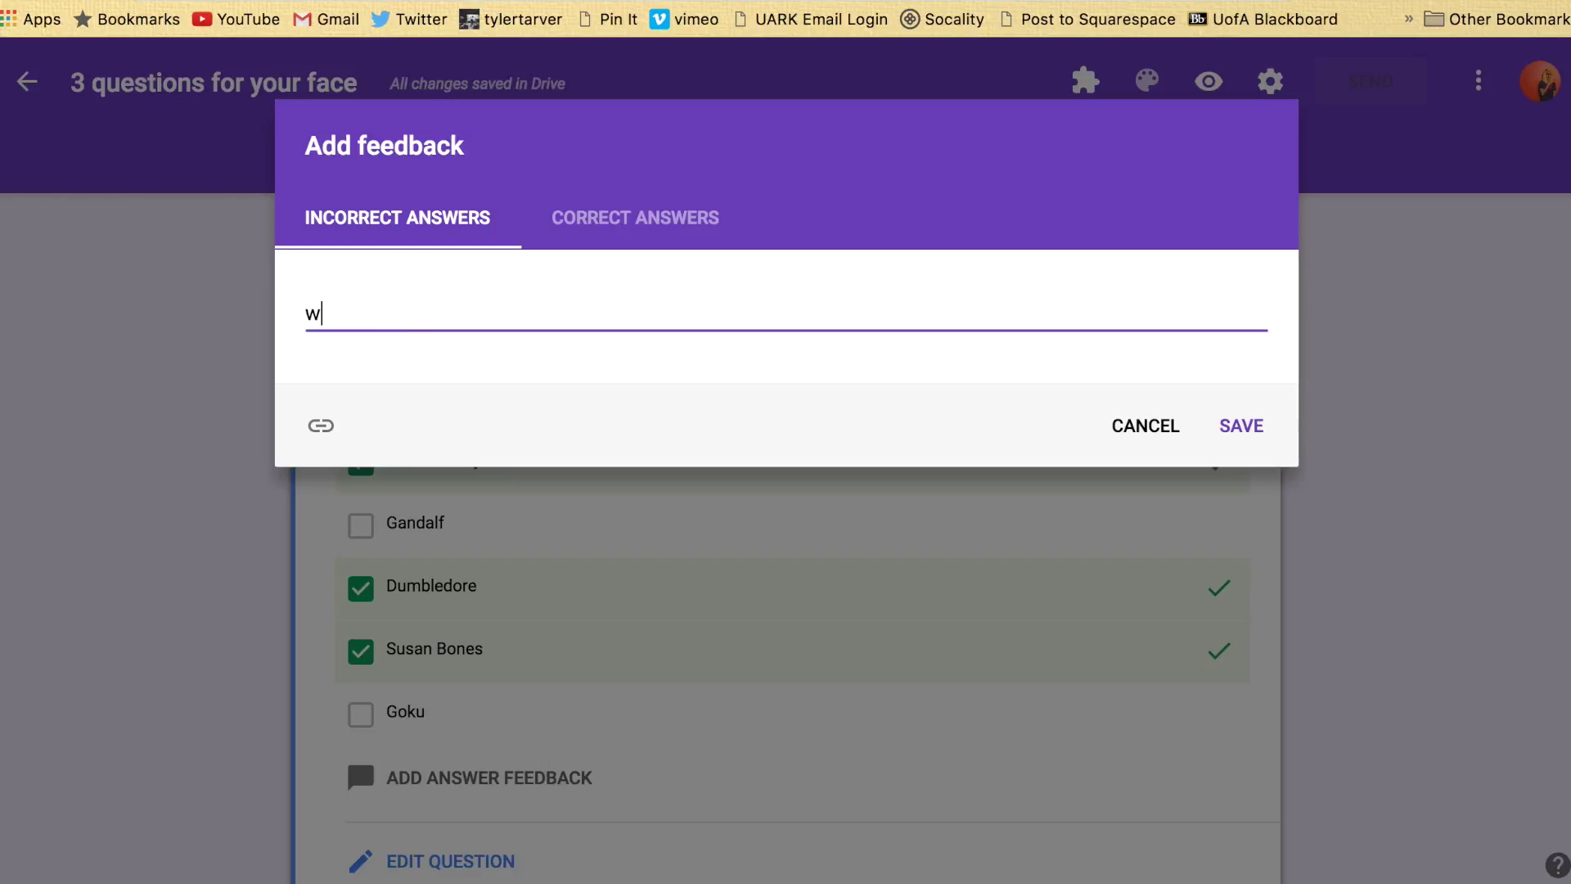
pyautogui.write('h all of this')
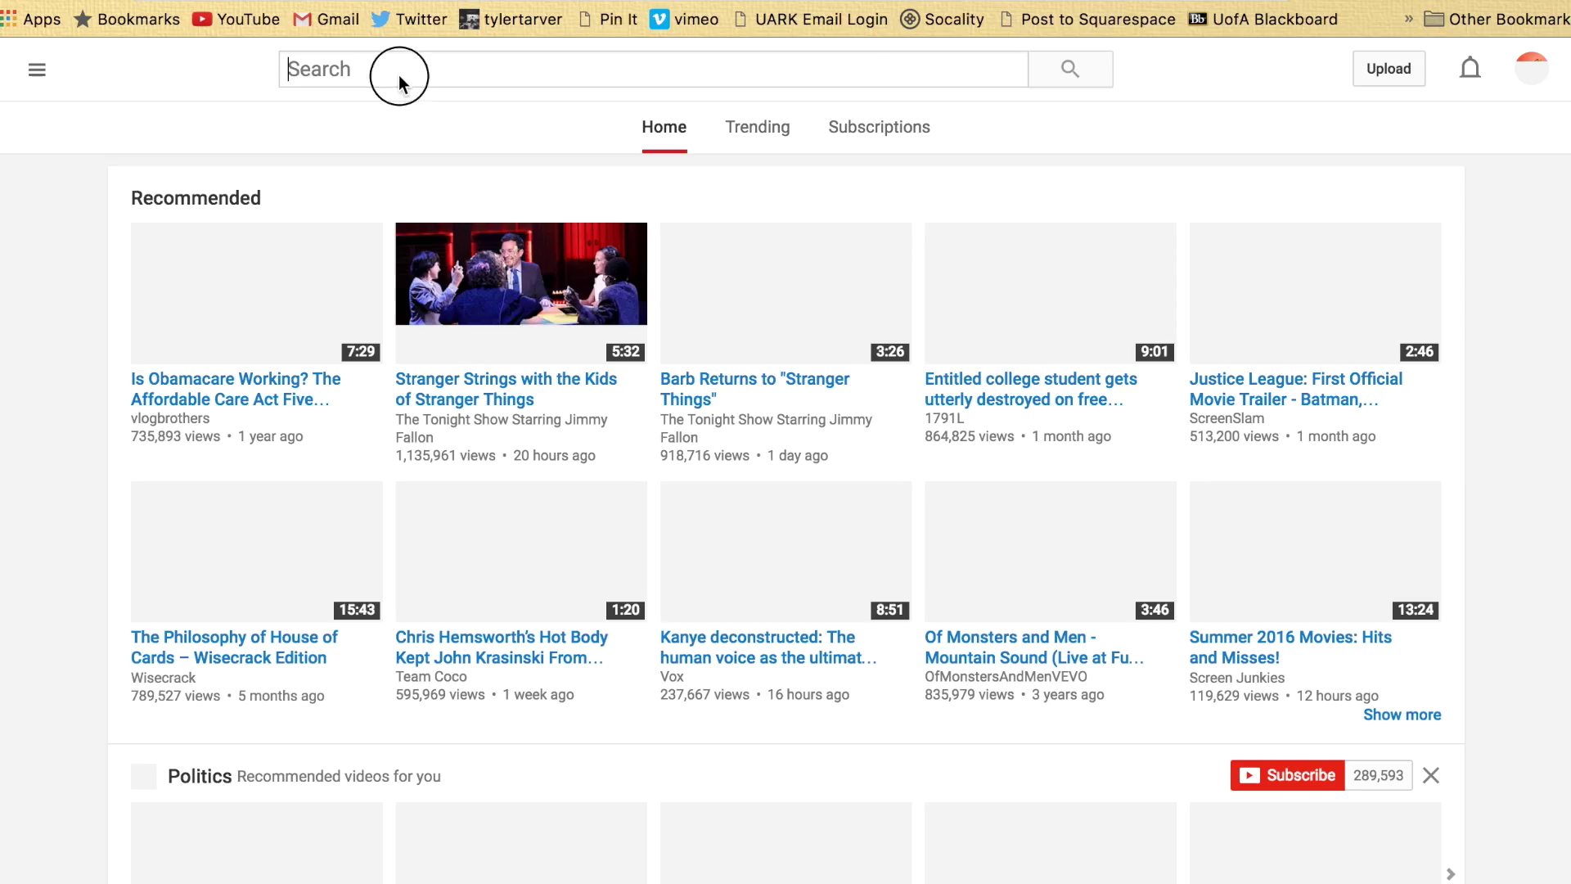
# Search YouTube for 'every harry potter character' and pause the Top 25 Harry Potter Characters! video
pyautogui.write('every ')
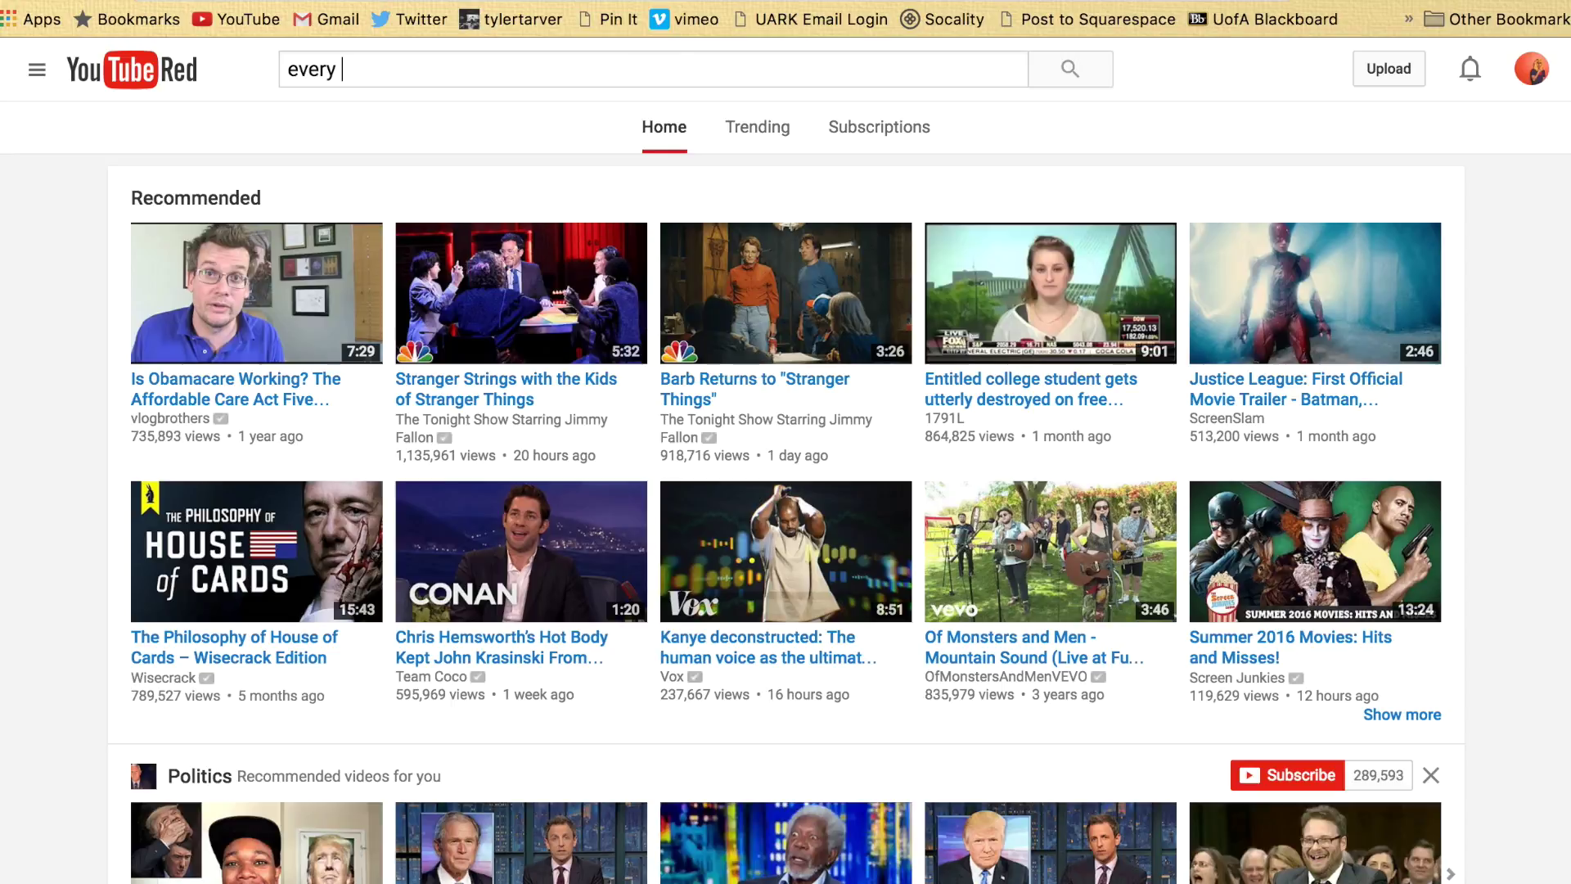
pyautogui.write('harry potter c')
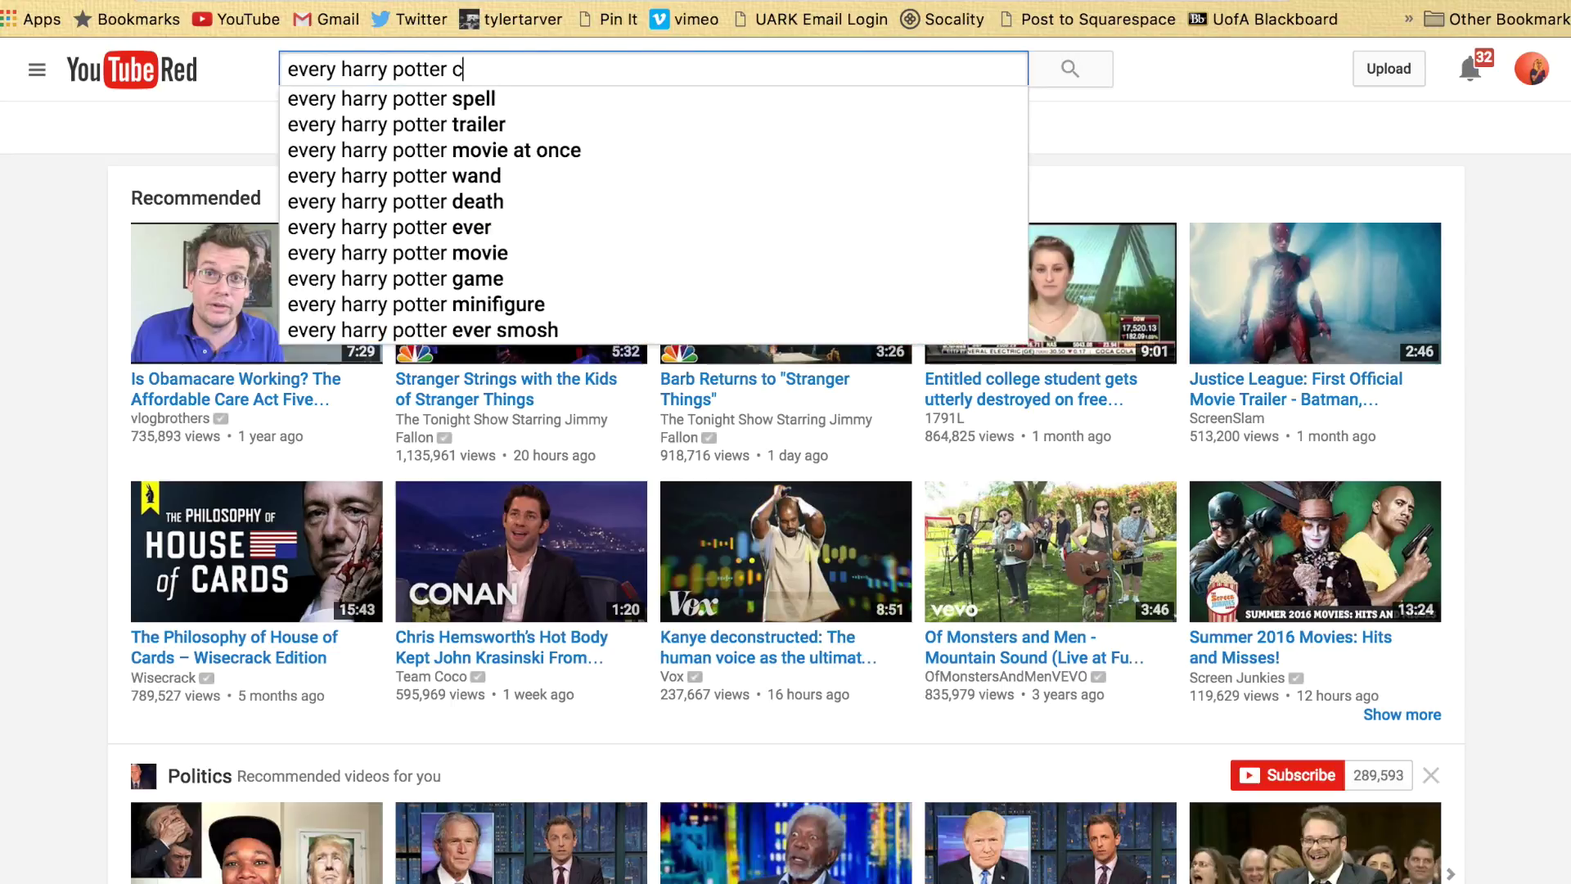
pyautogui.write('haracter')
pyautogui.press('Return')
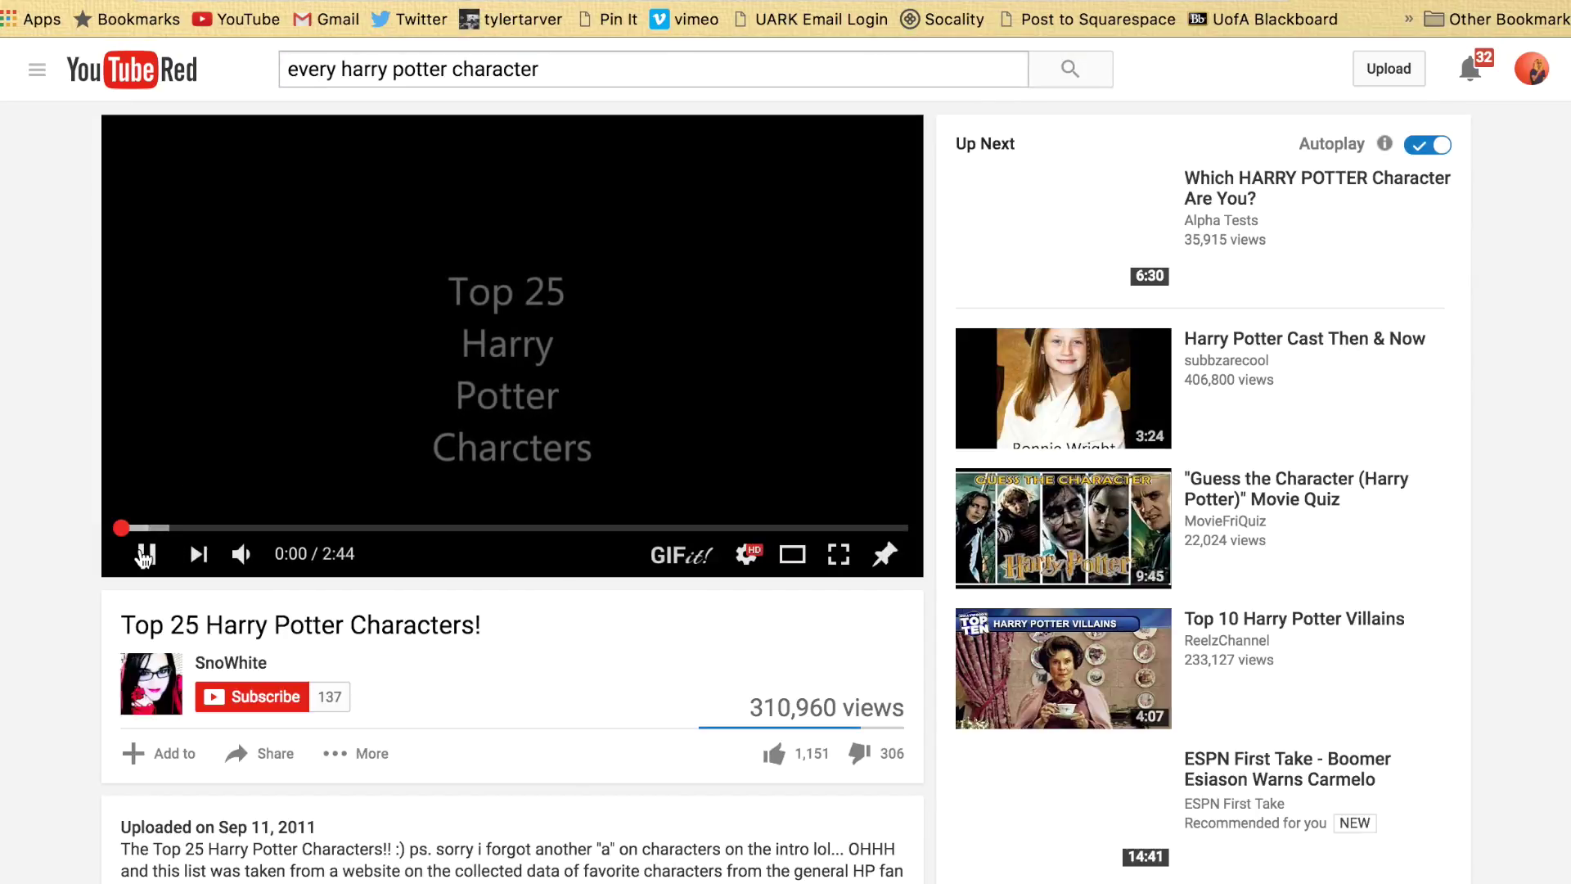
pyautogui.click(136, 535)
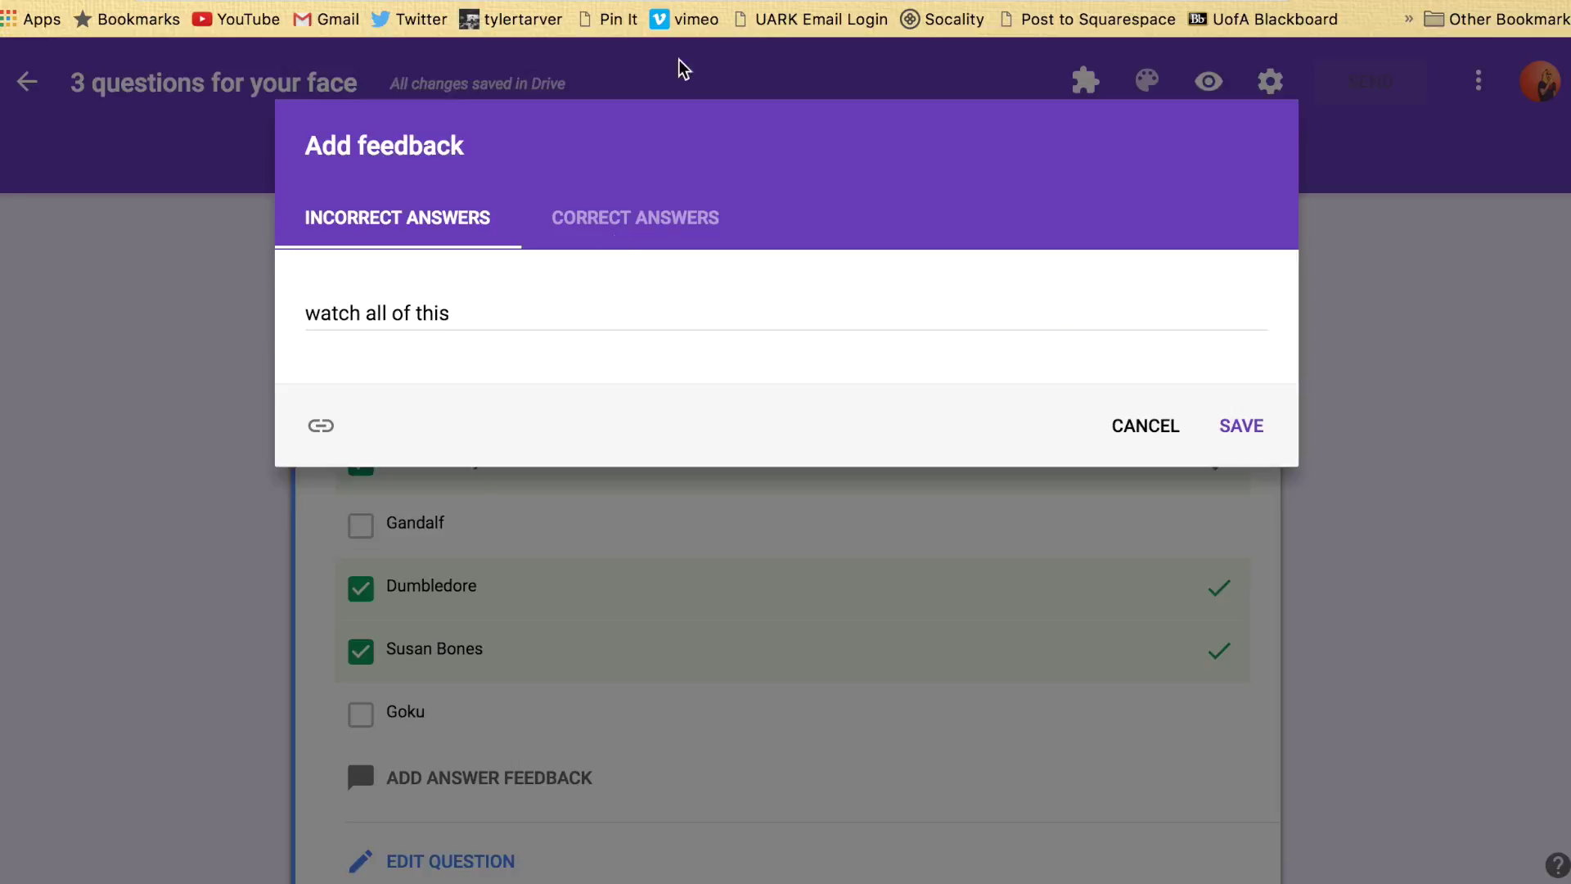
# Add the pasted YouTube URL as a link titled '25 hp characters' to the incorrect-answer feedback and save it
pyautogui.click(324, 424)
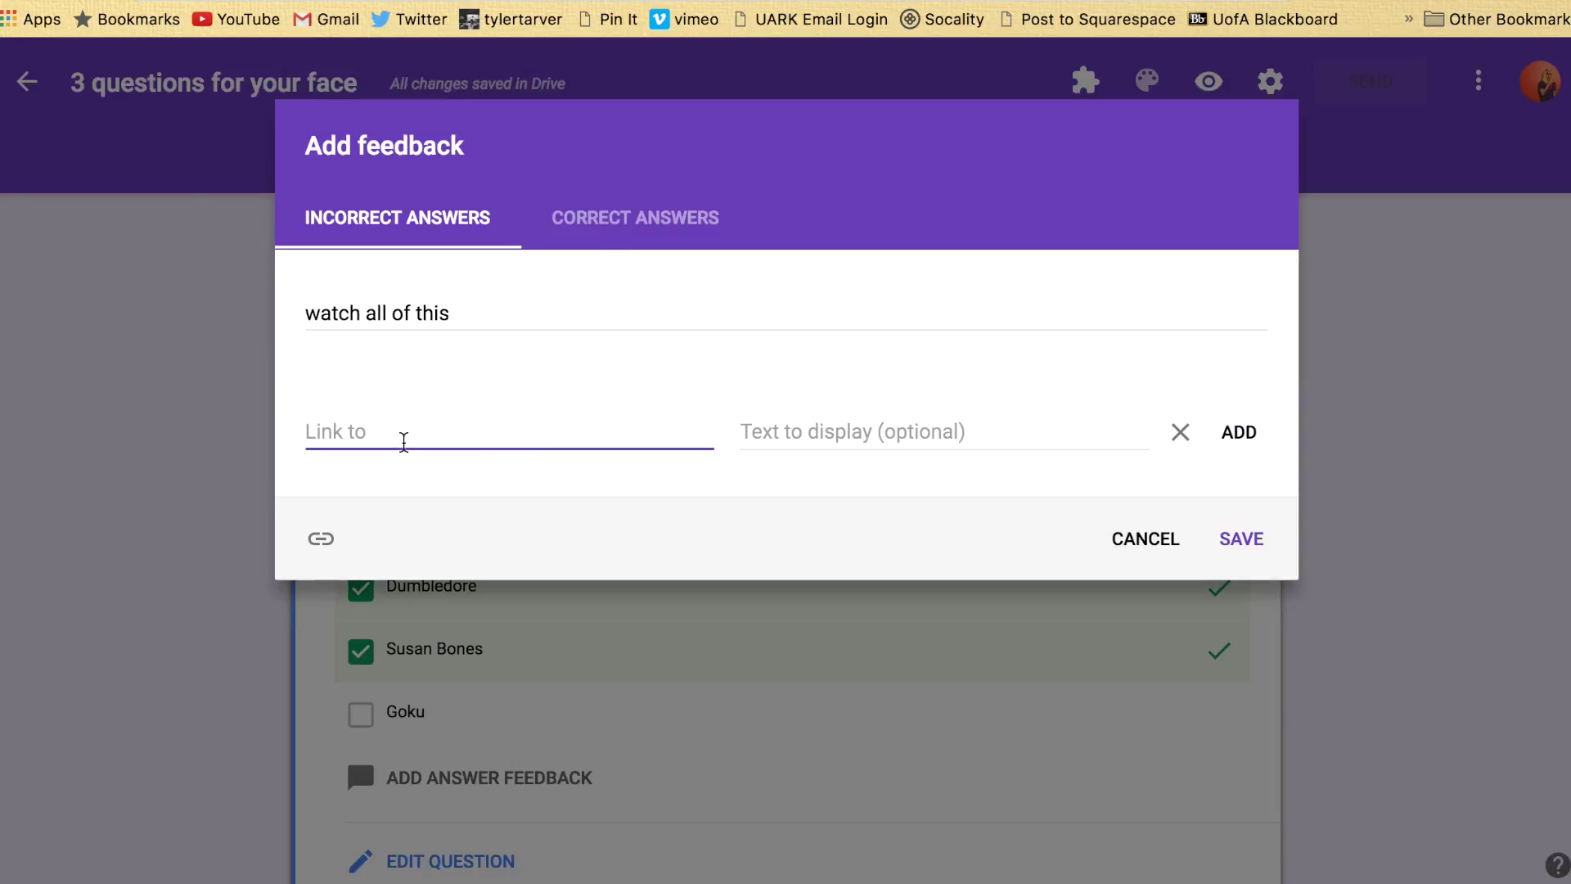
pyautogui.write('https://www.youtube.com/watch?v=fUq6zfFNjaI')
pyautogui.click(869, 440)
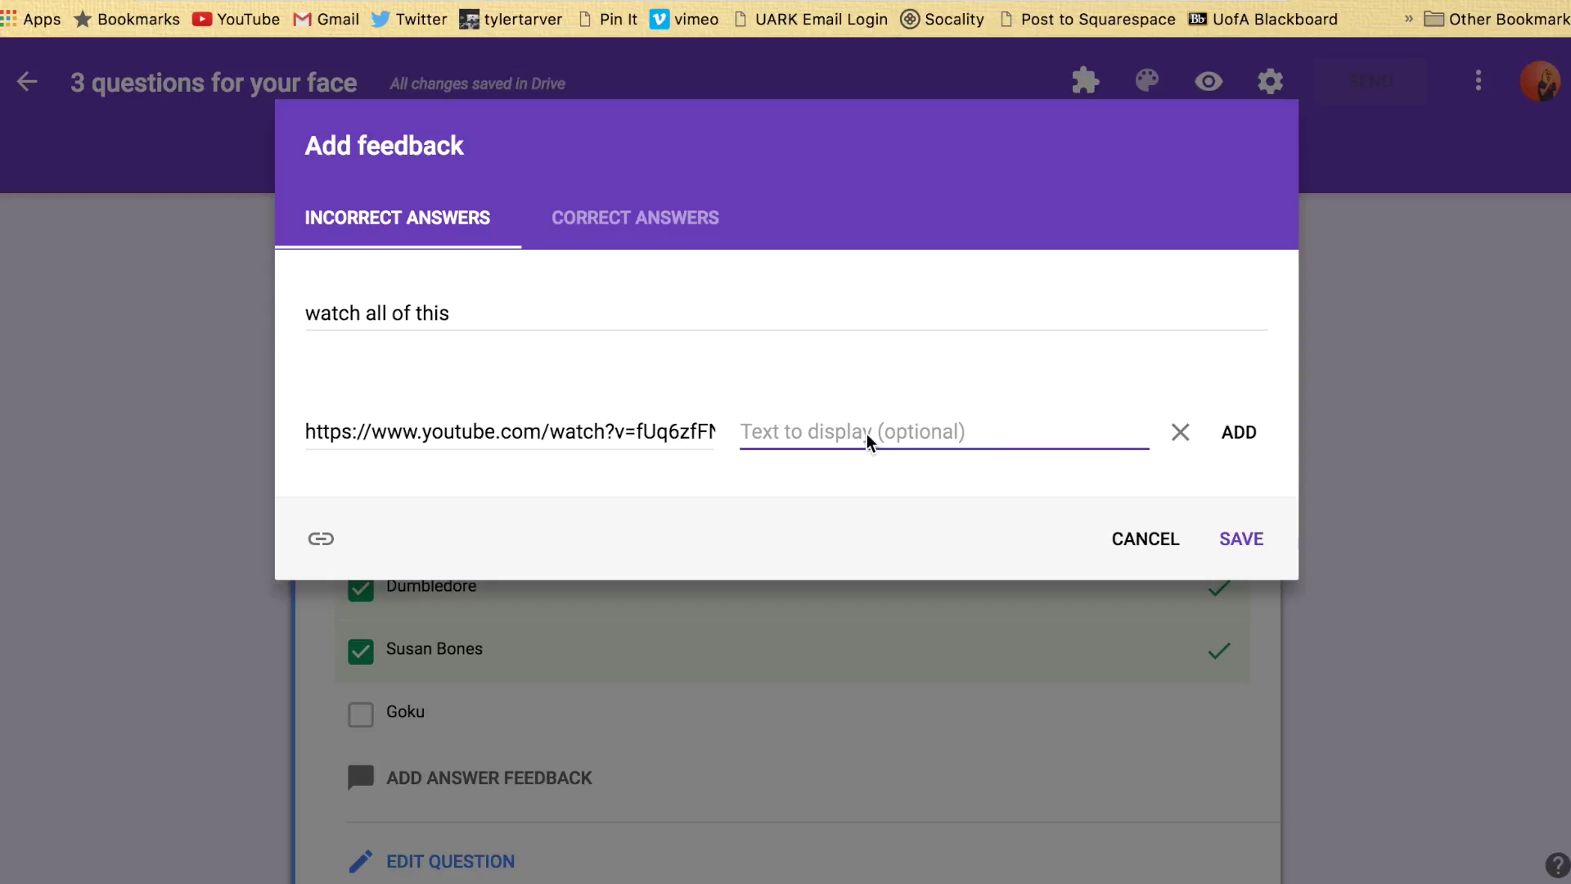
pyautogui.write('25')
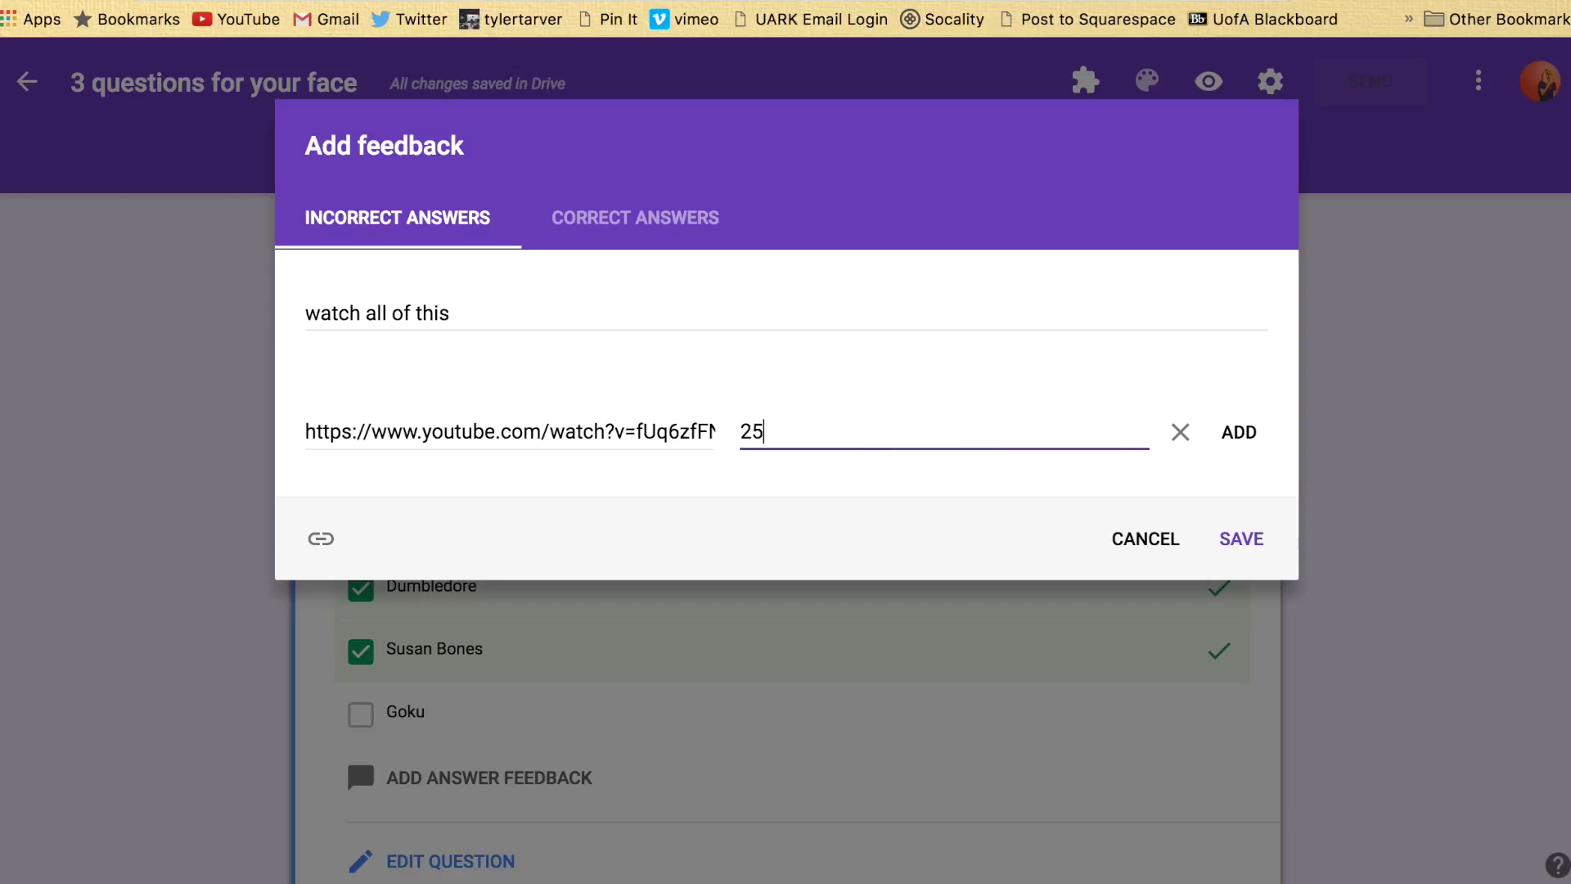
pyautogui.write(' hp characters')
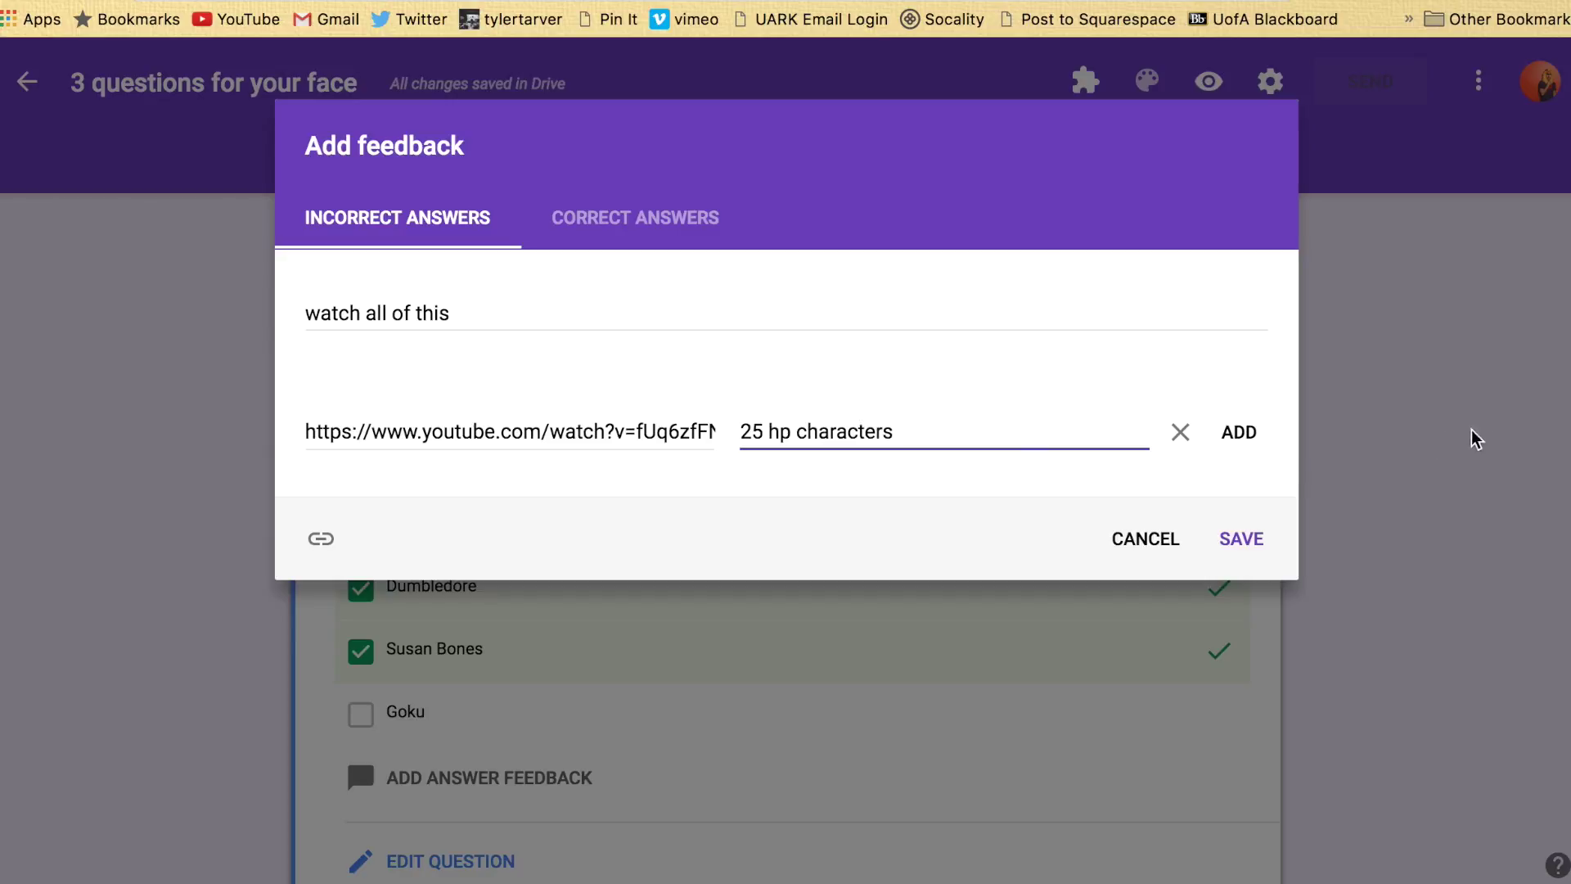
pyautogui.click(1246, 433)
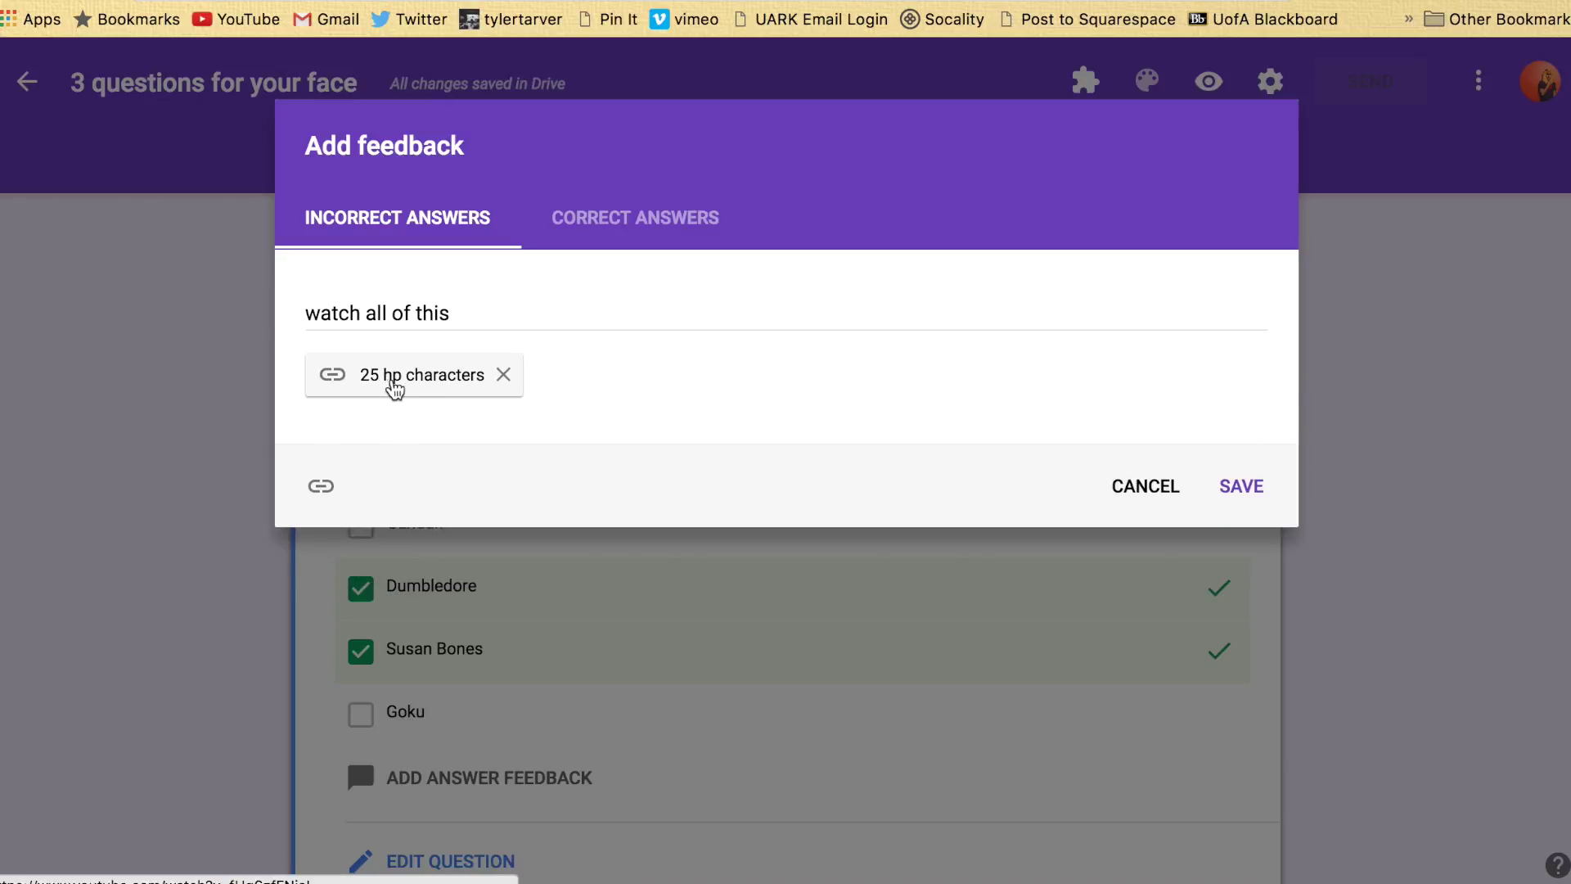
pyautogui.click(1239, 491)
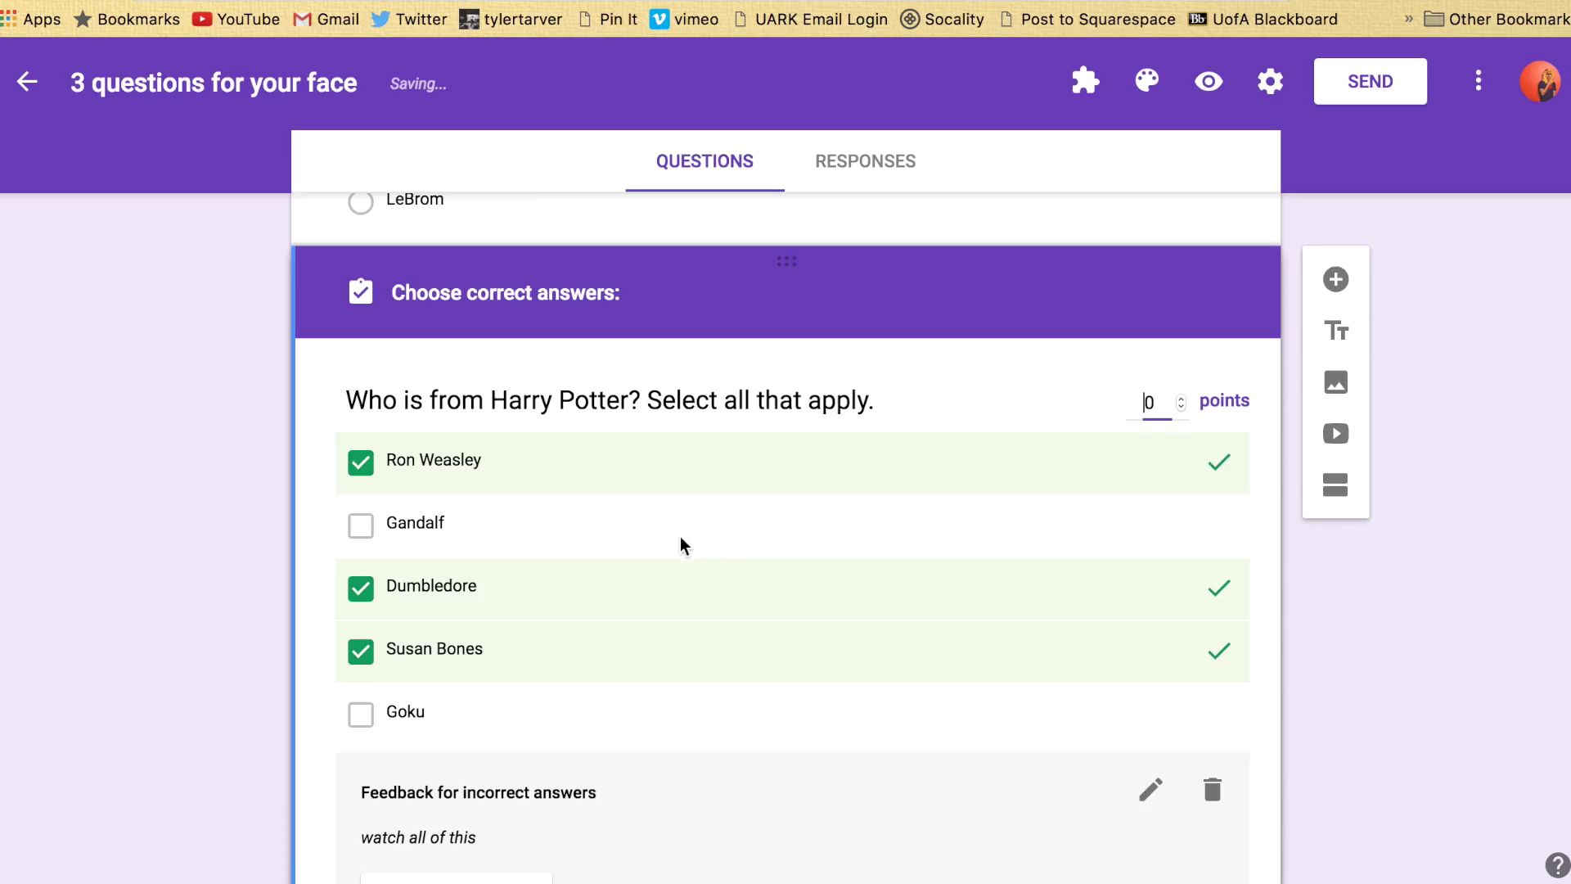
pyautogui.scroll(-2, 680, 544)
# Change the Harry Potter question's point value from 0 to 30
pyautogui.scroll(10, 671, 639)
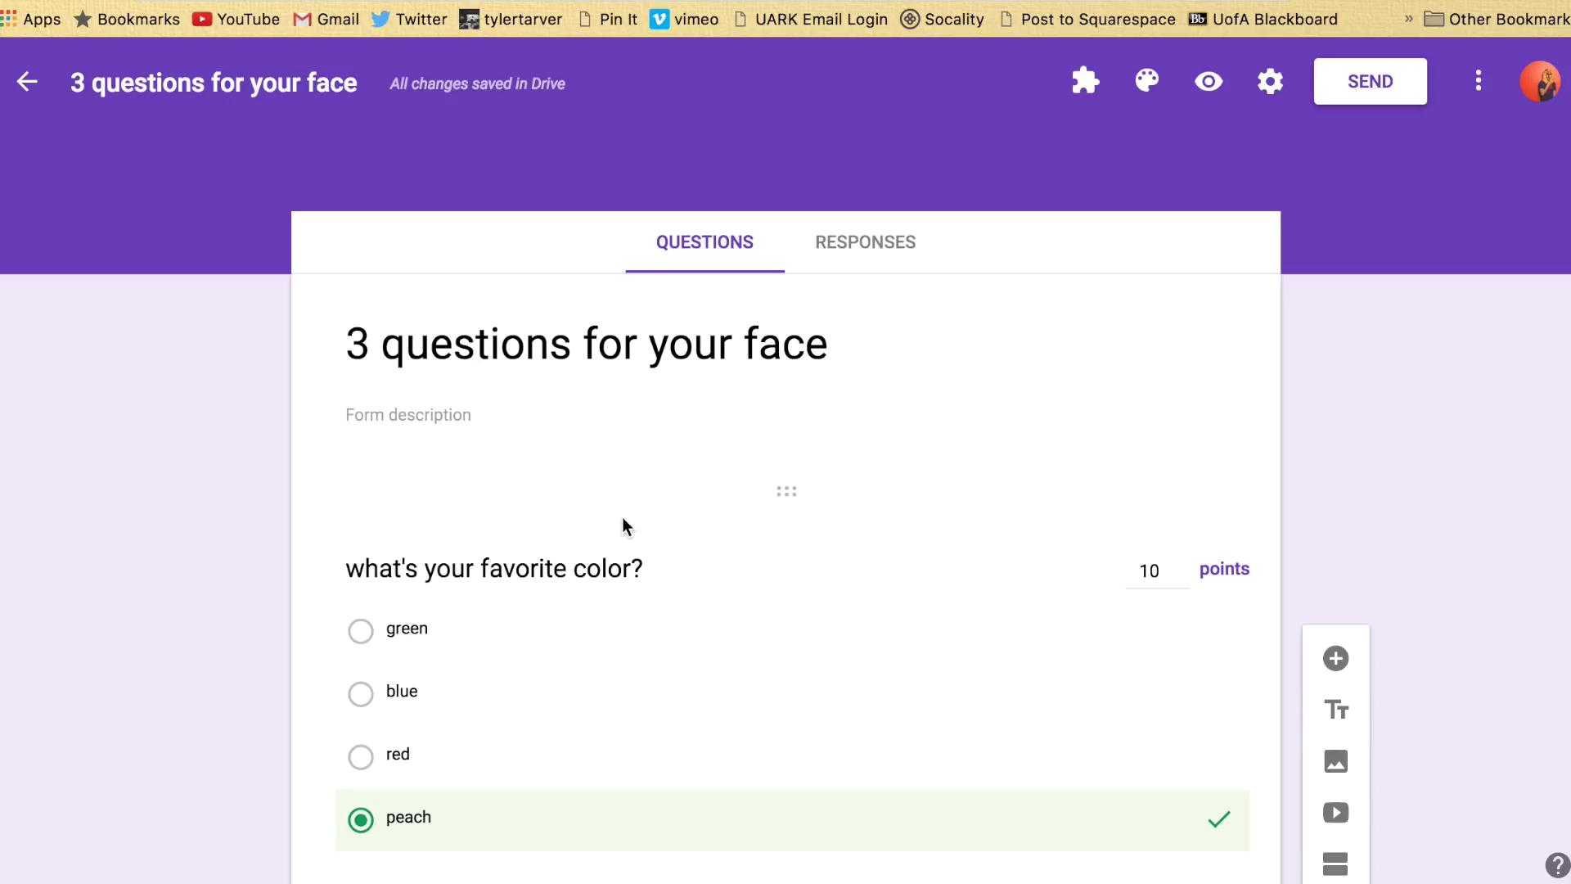
pyautogui.rightClick(622, 517)
pyautogui.click(223, 613)
pyautogui.scroll(-10, 222, 614)
pyautogui.scroll(3, 223, 614)
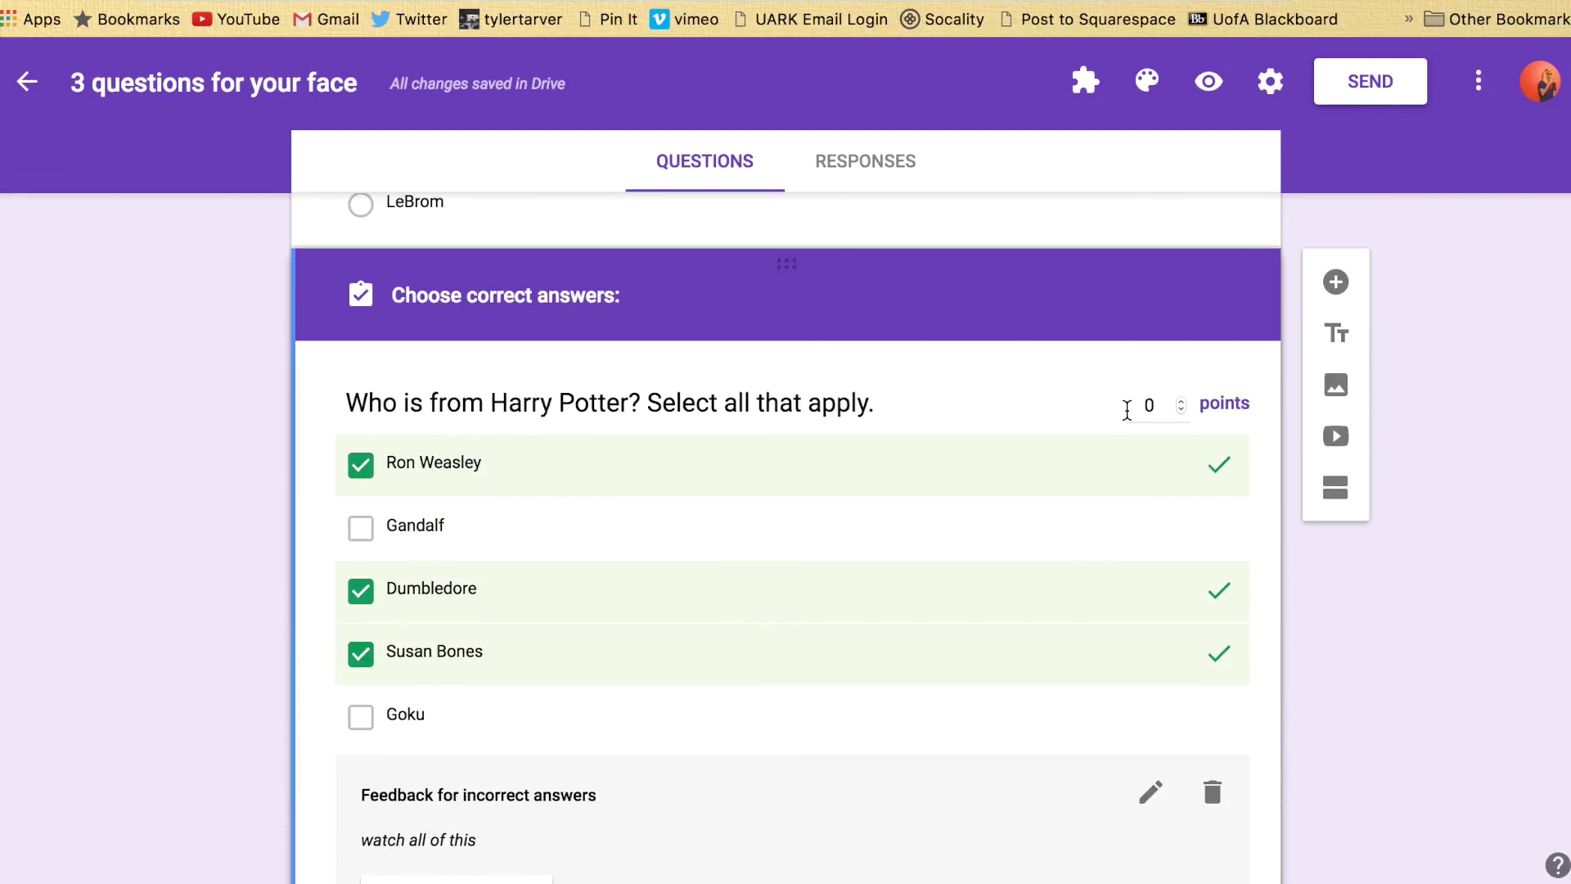
pyautogui.write('3')
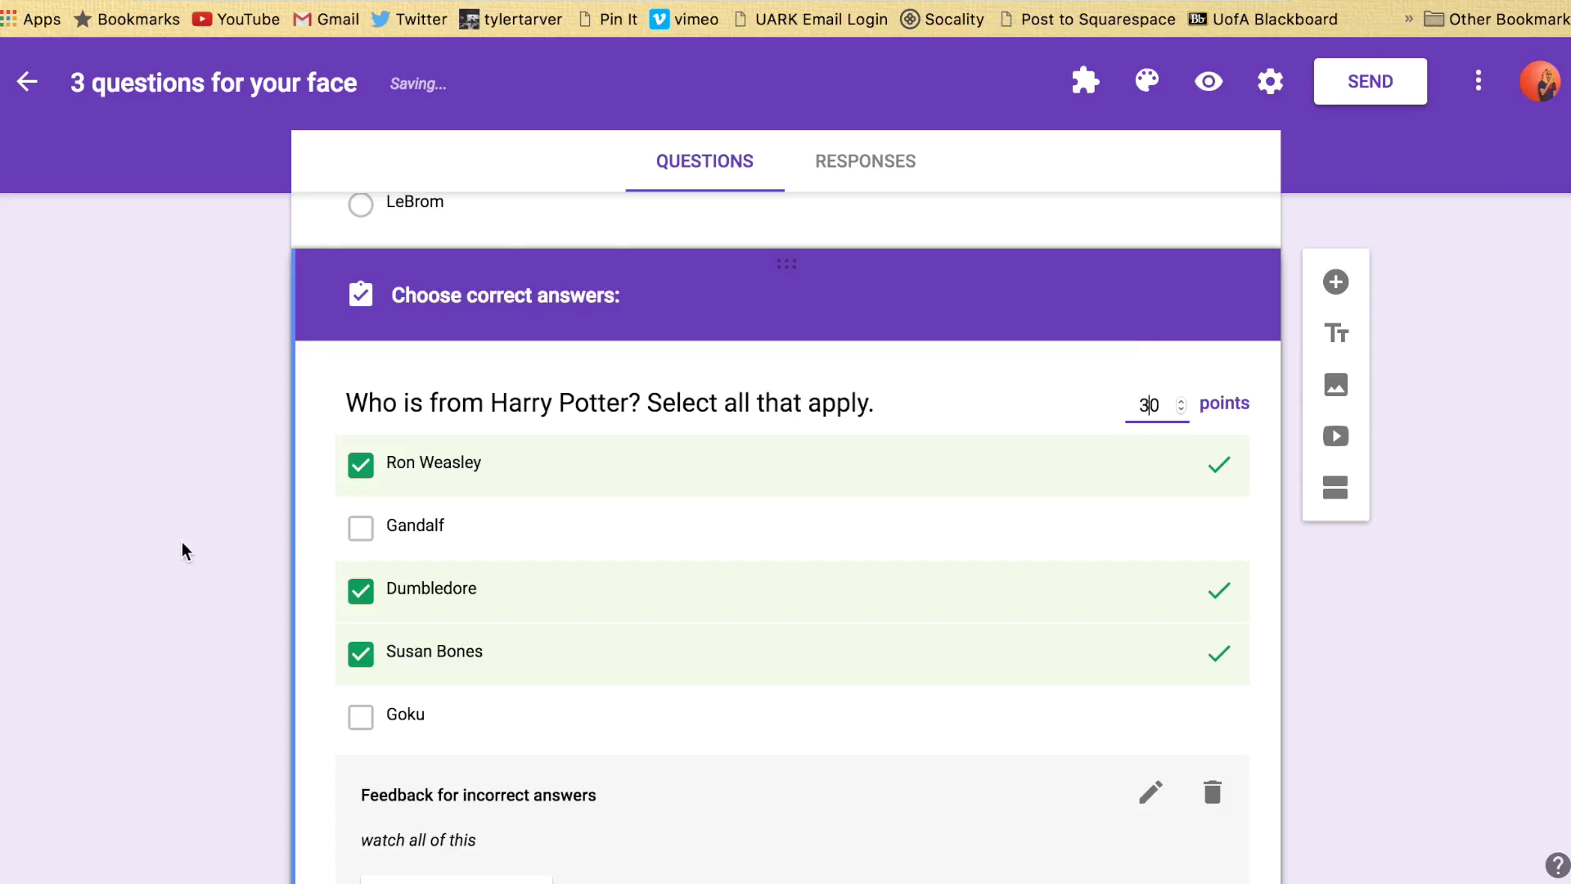
pyautogui.click(176, 538)
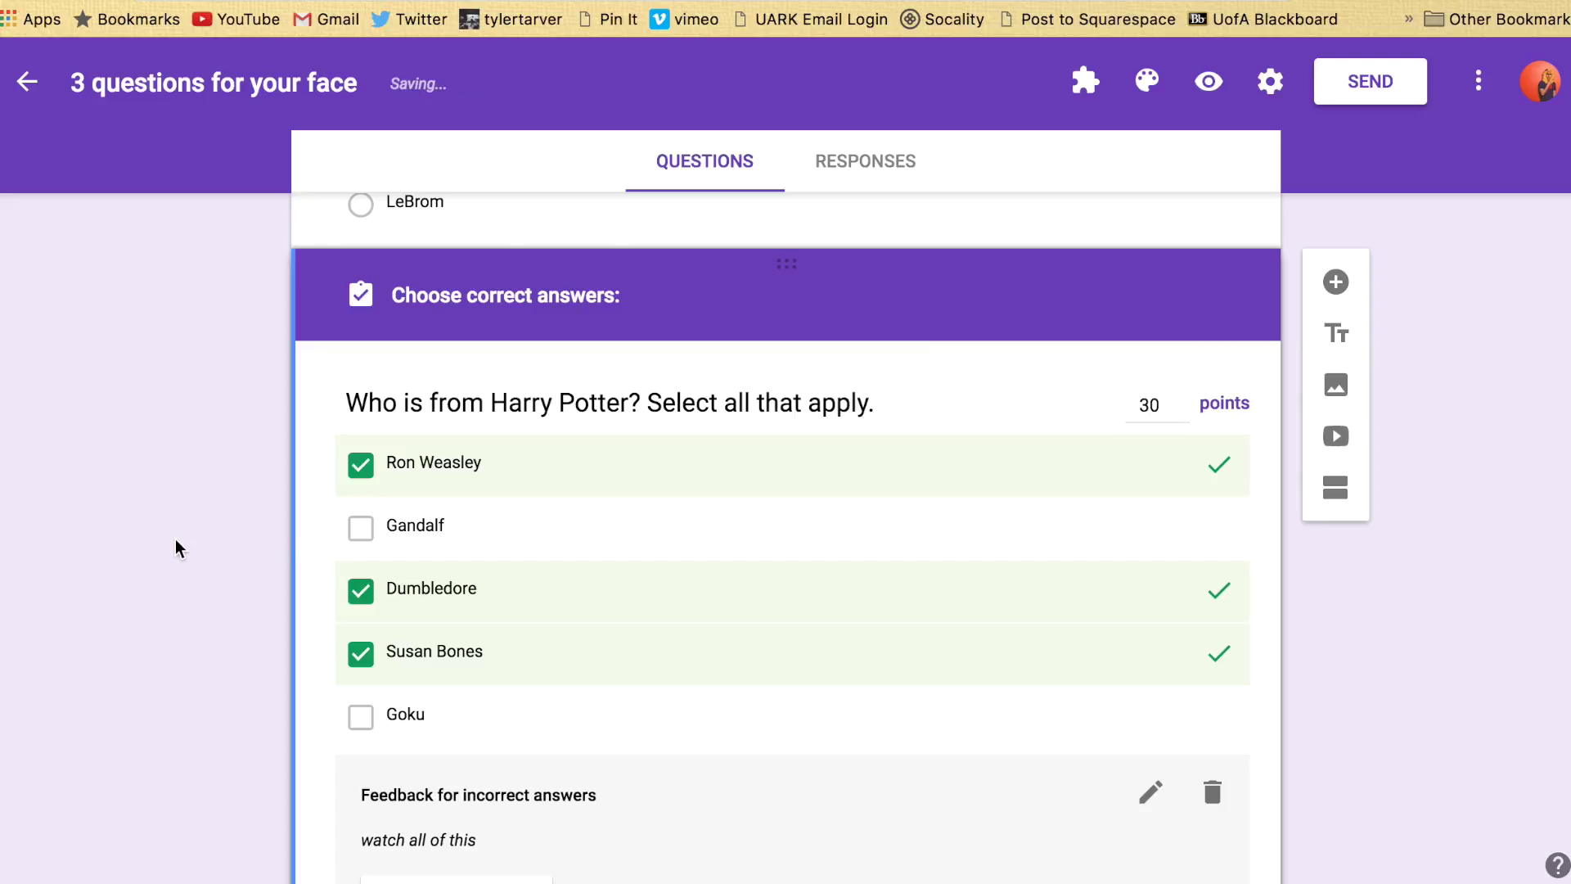